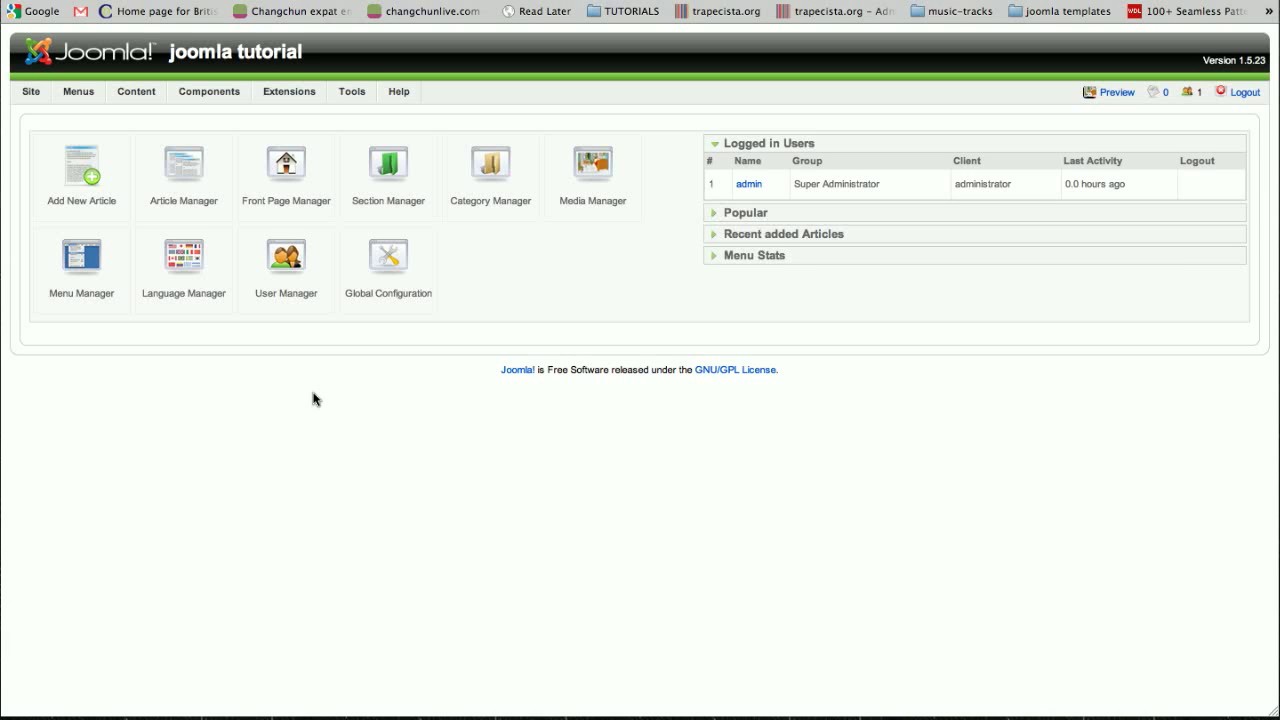
# - Open the Global Configuration and check which default WYSIWYG editors are available in the site settings
pyautogui.press('super+shift+f')
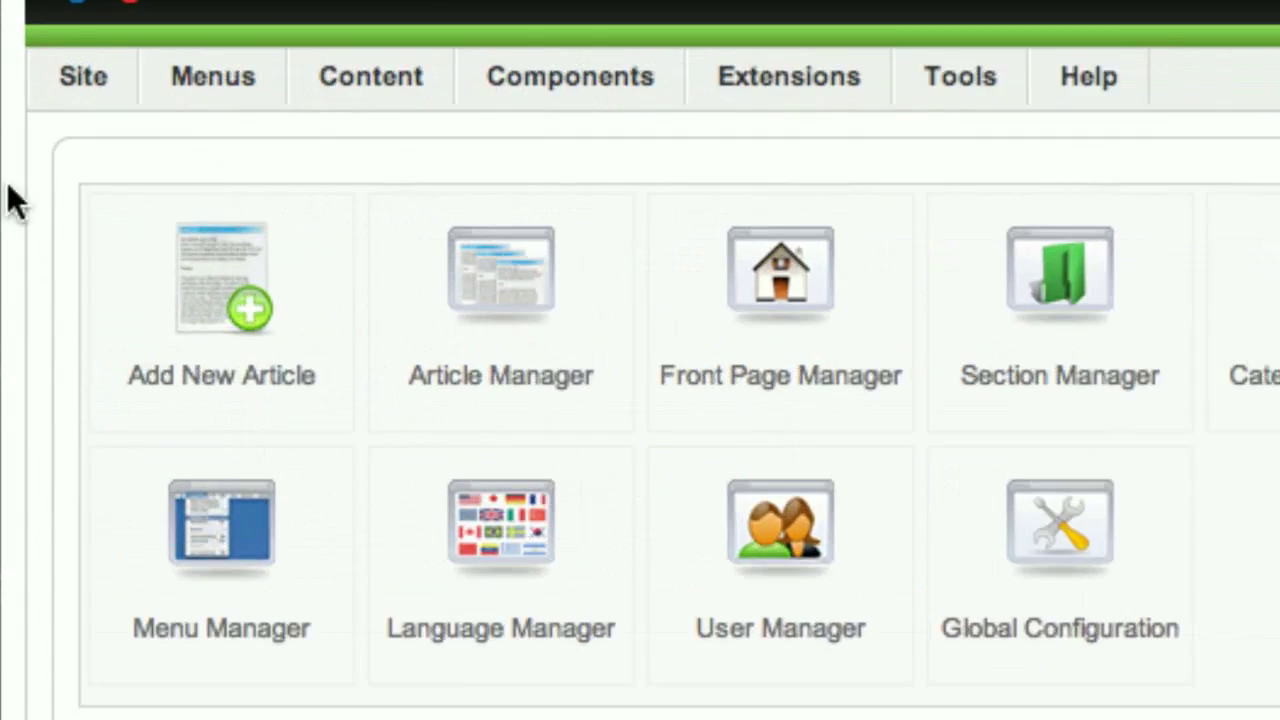
pyautogui.moveTo(25, 163)
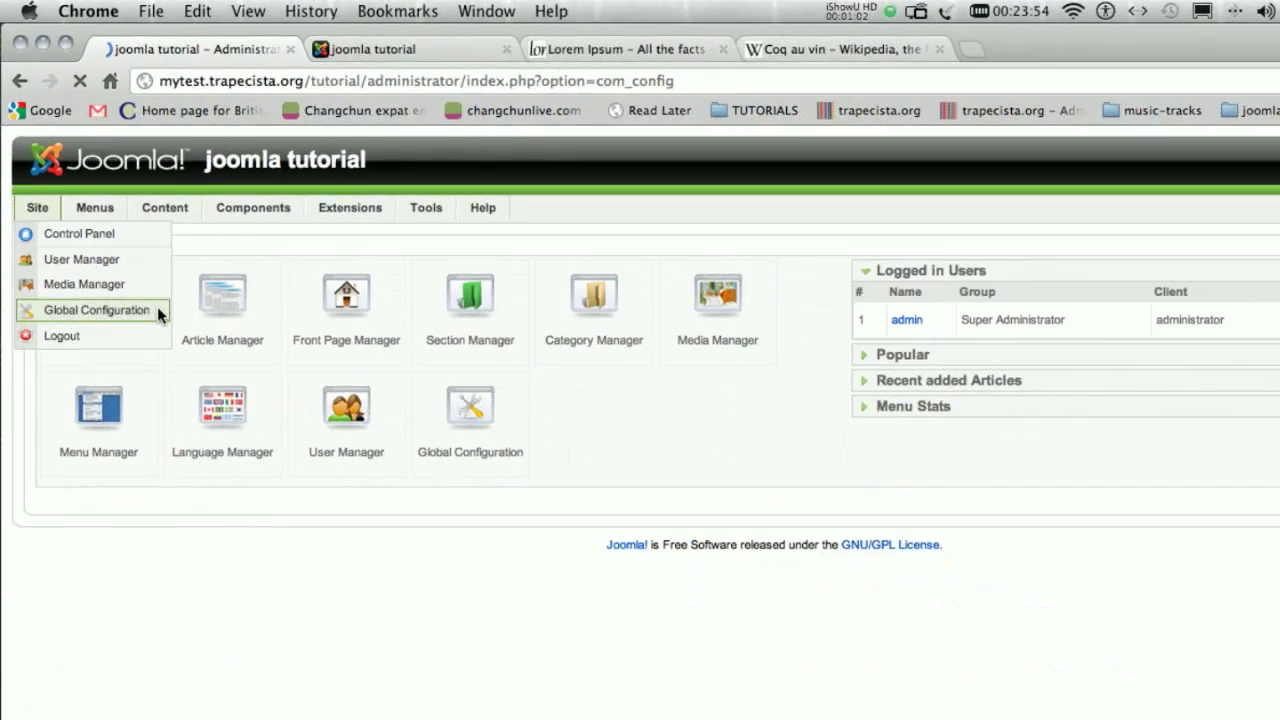
pyautogui.click(500, 425)
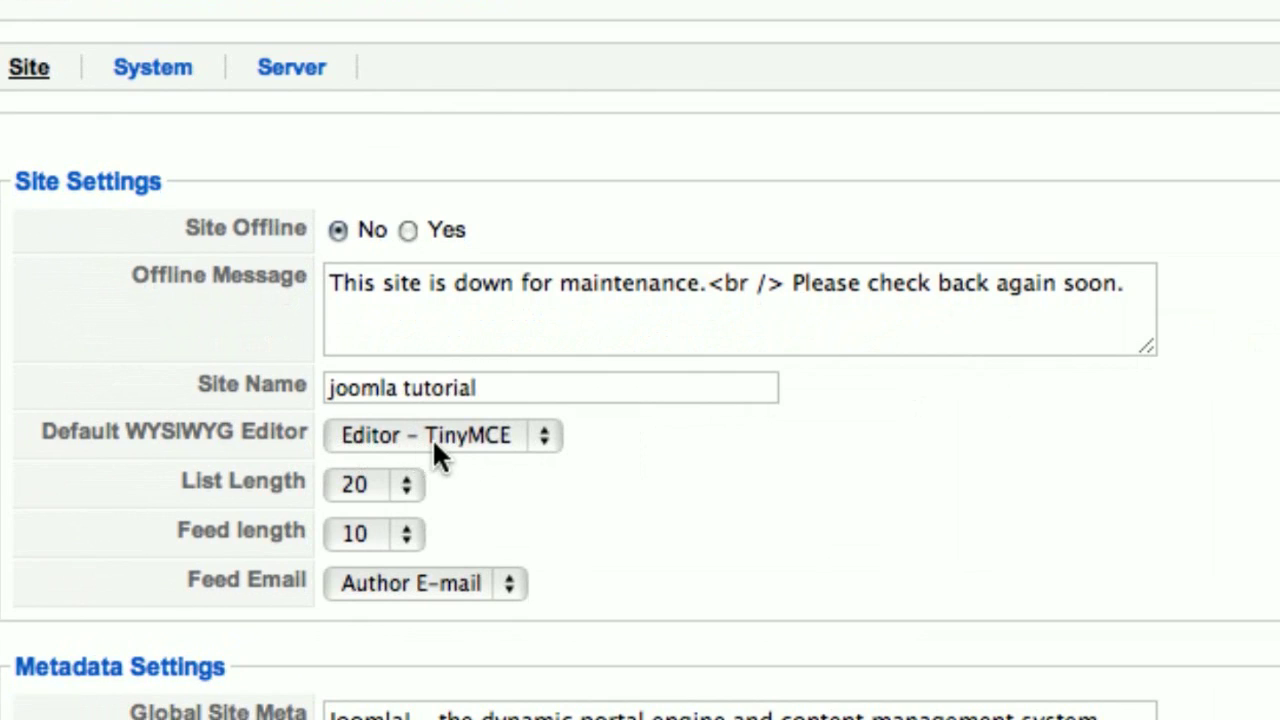
pyautogui.click(539, 437)
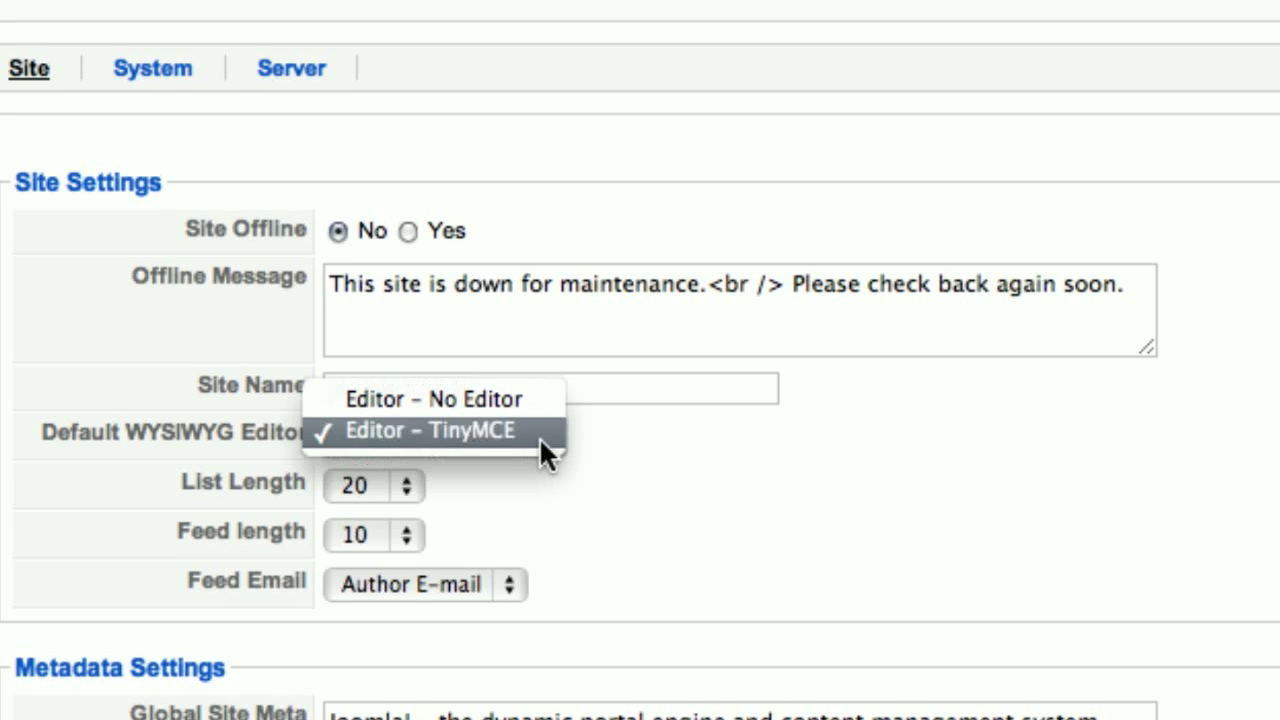
pyautogui.click(539, 437)
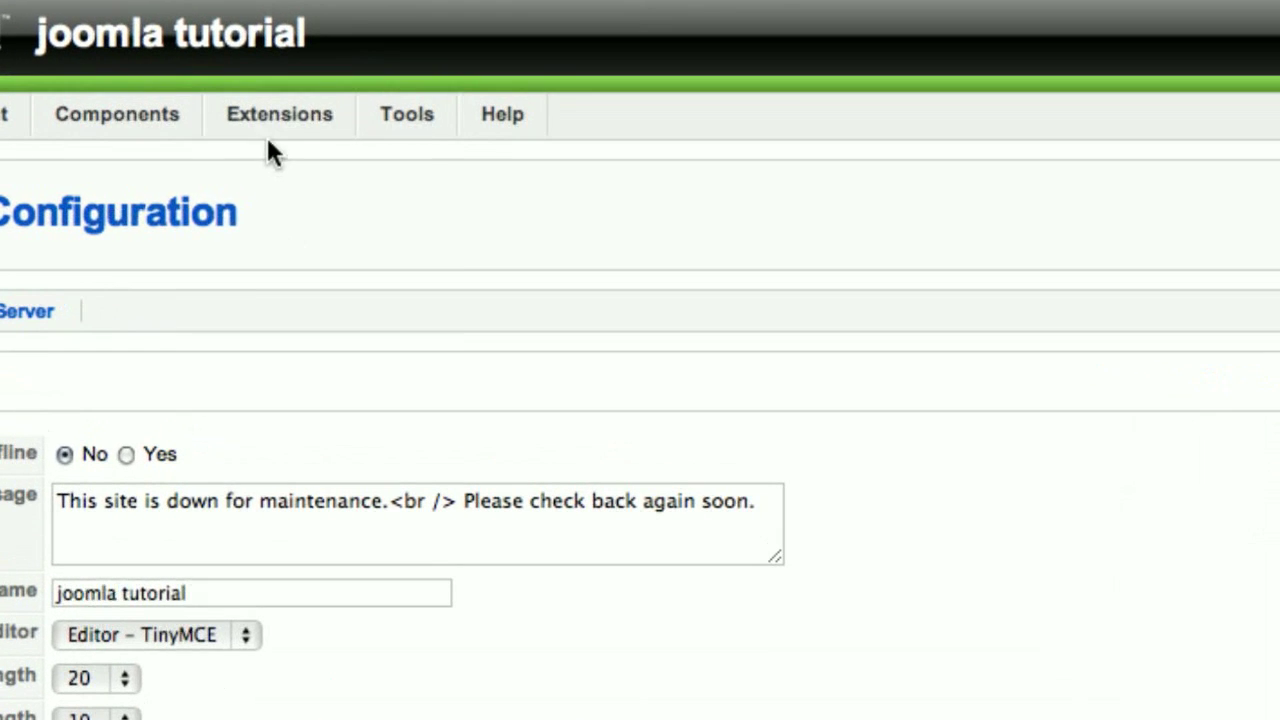
# - Upload and install the extension package com_jce_1576_package.zip from the Desktop, and review its installation summary
pyautogui.moveTo(278, 122)
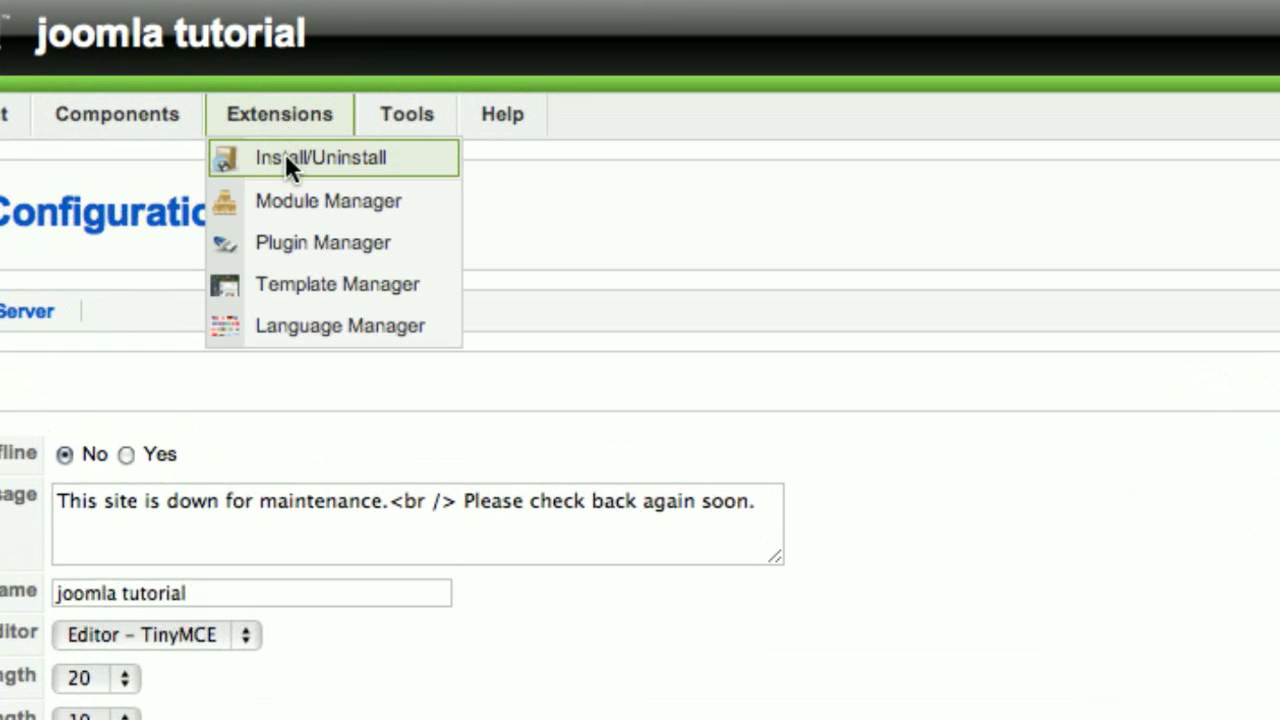
pyautogui.click(426, 157)
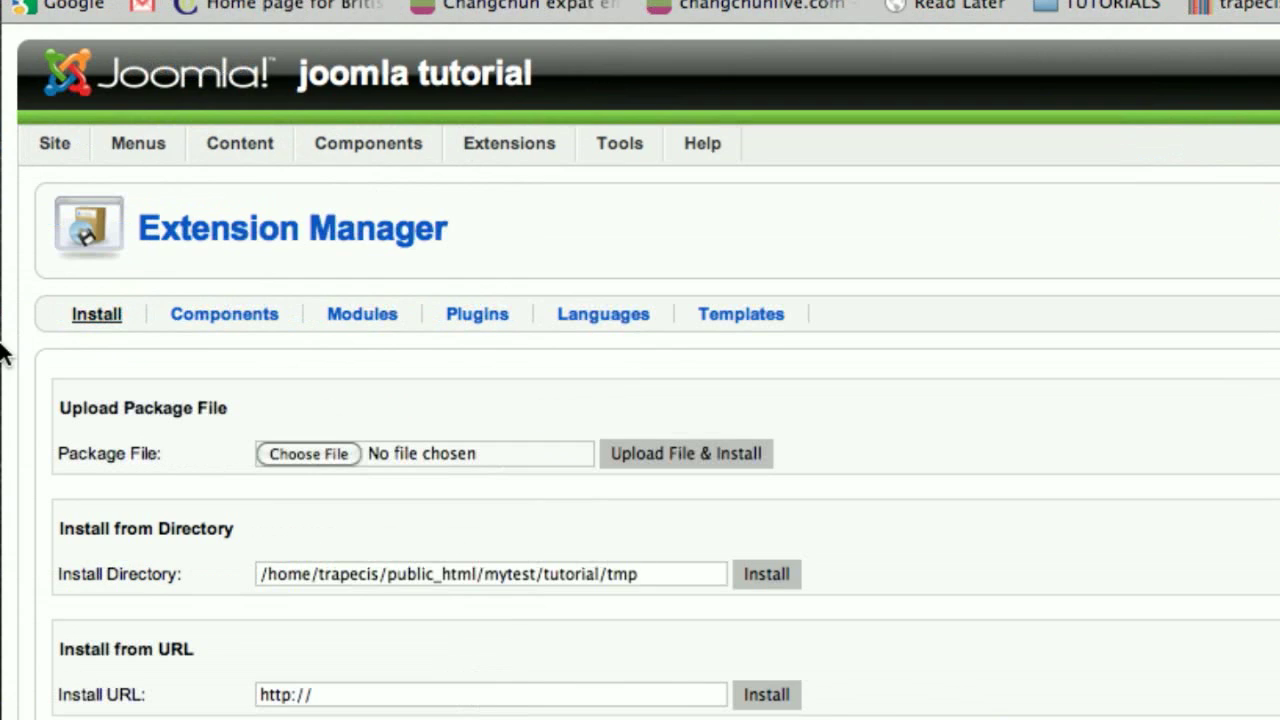
pyautogui.click(70, 426)
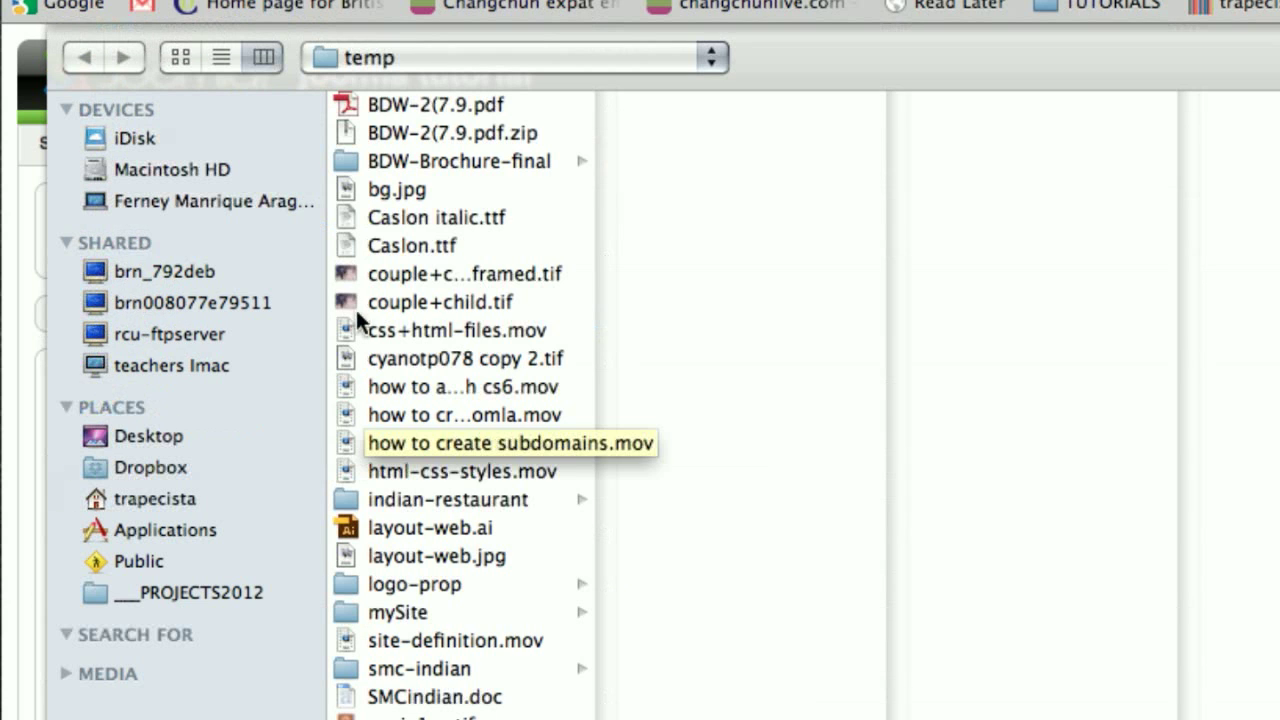
pyautogui.click(145, 438)
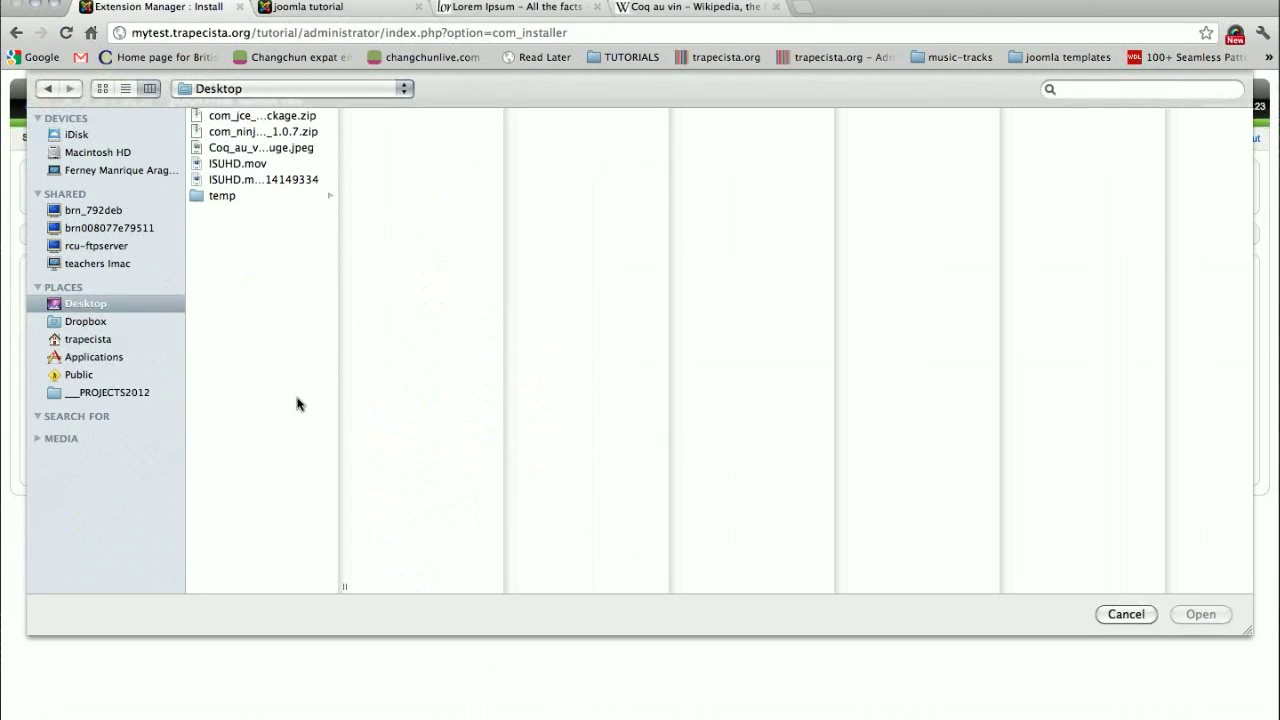
pyautogui.moveTo(343, 543); pyautogui.dragTo(492, 545)
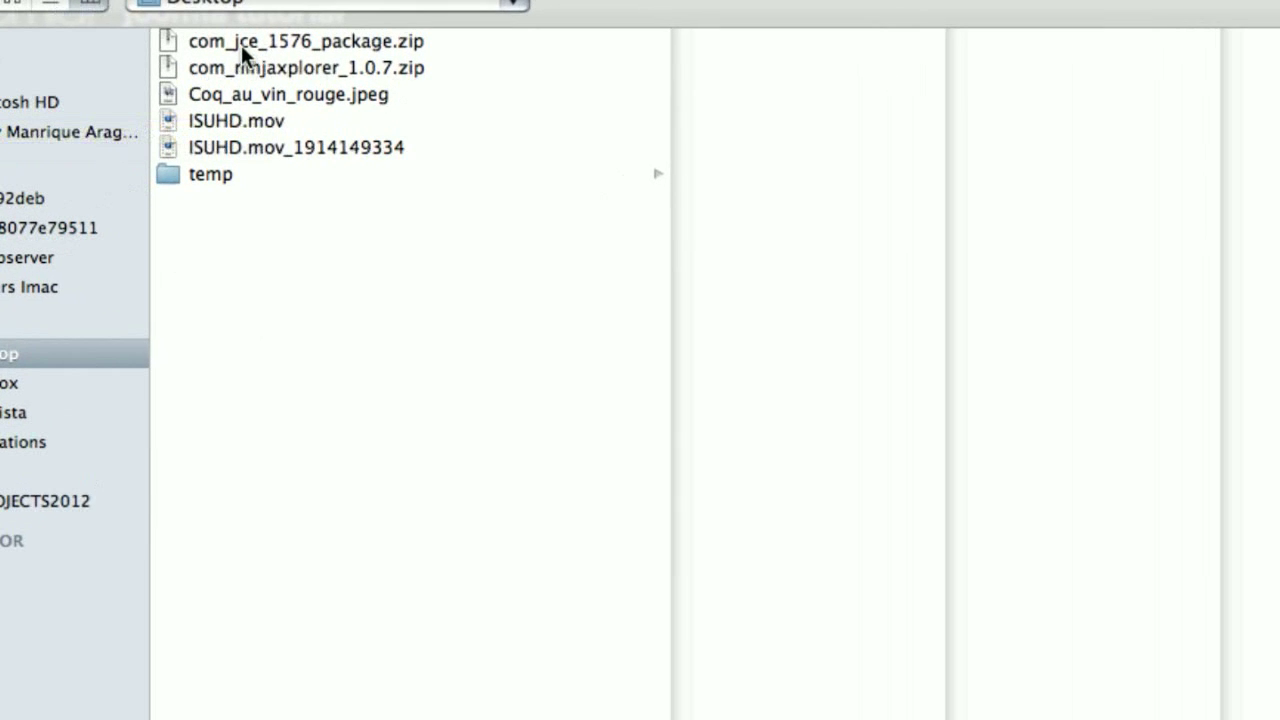
pyautogui.click(241, 45)
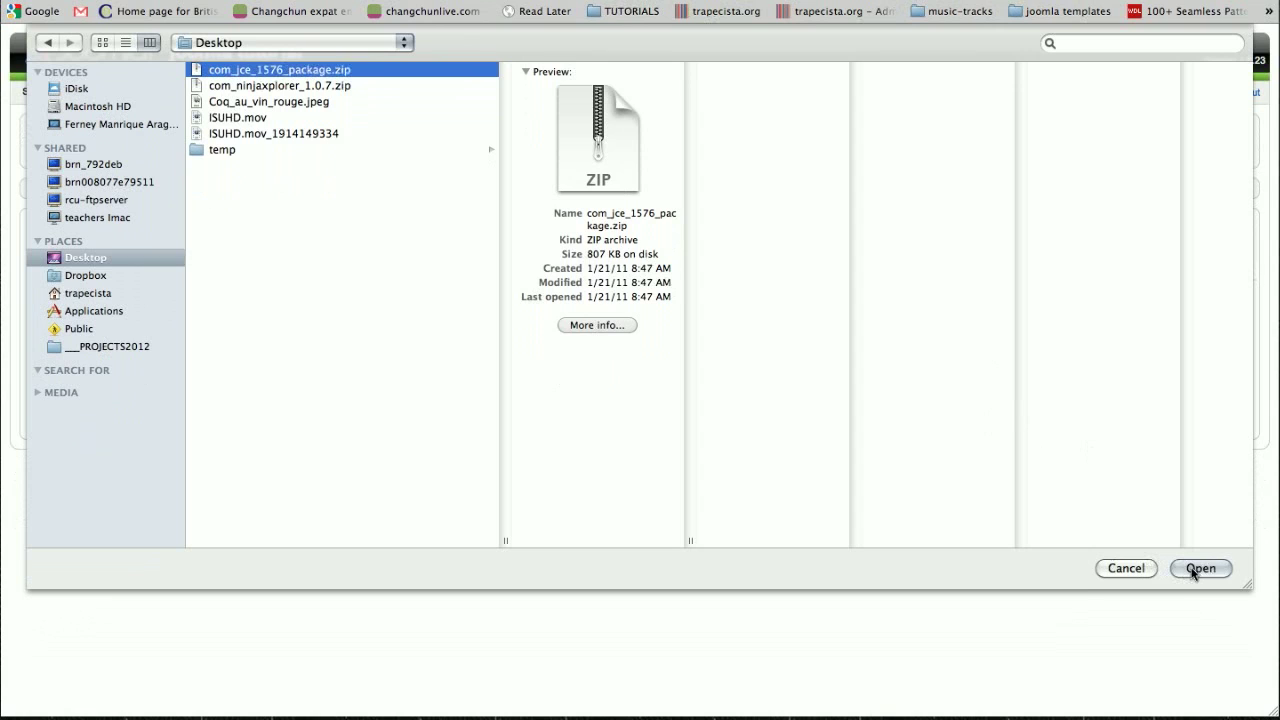
pyautogui.click(1199, 568)
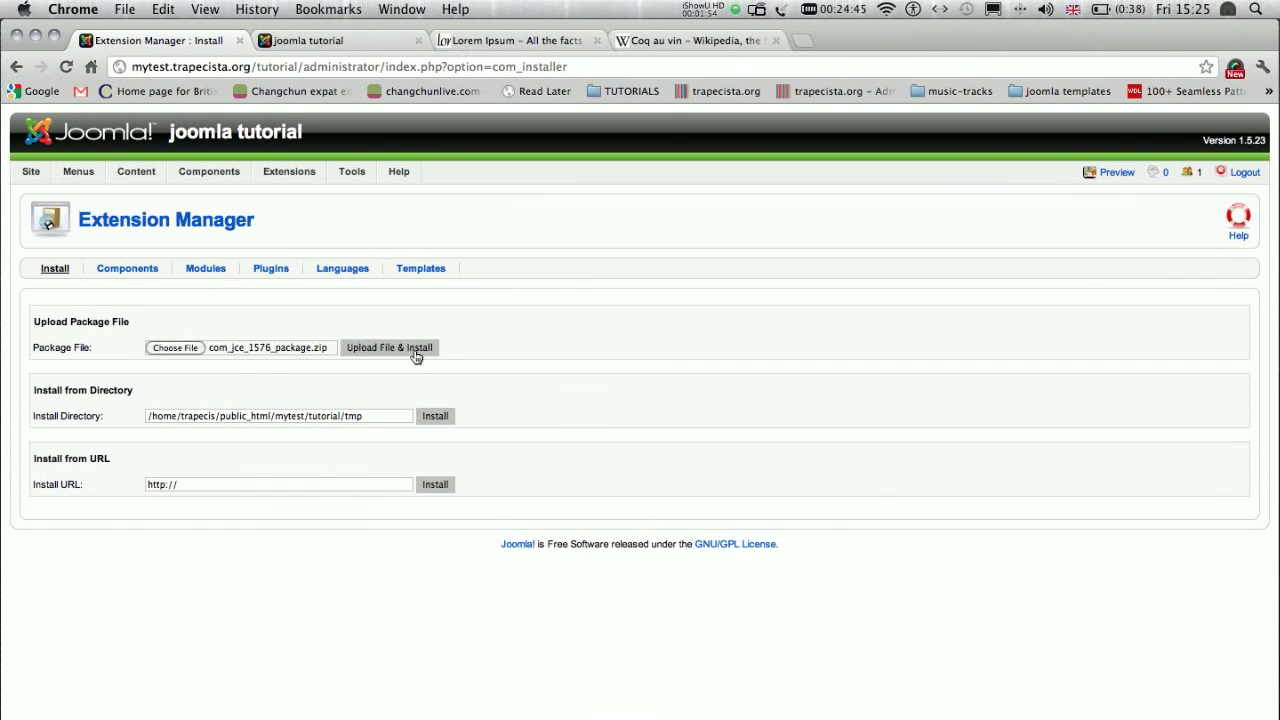
pyautogui.click(424, 358)
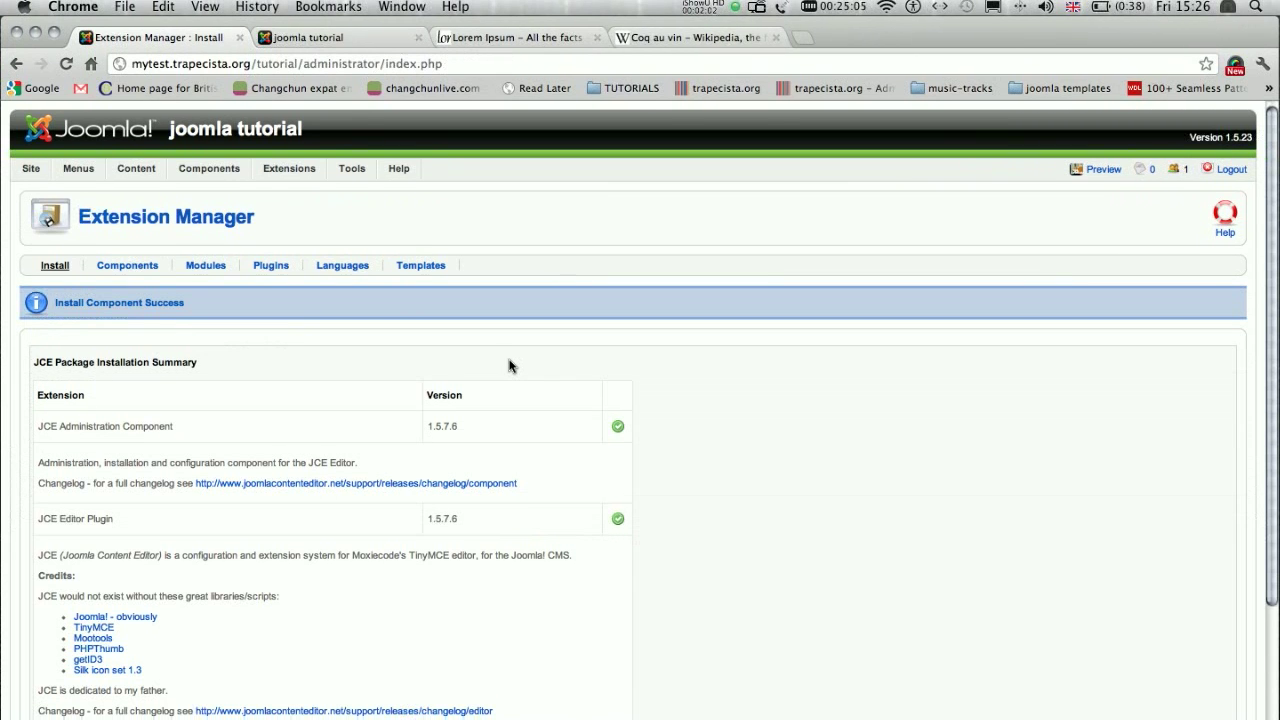
pyautogui.scroll(-5, 508, 366)
pyautogui.scroll(5, 508, 366)
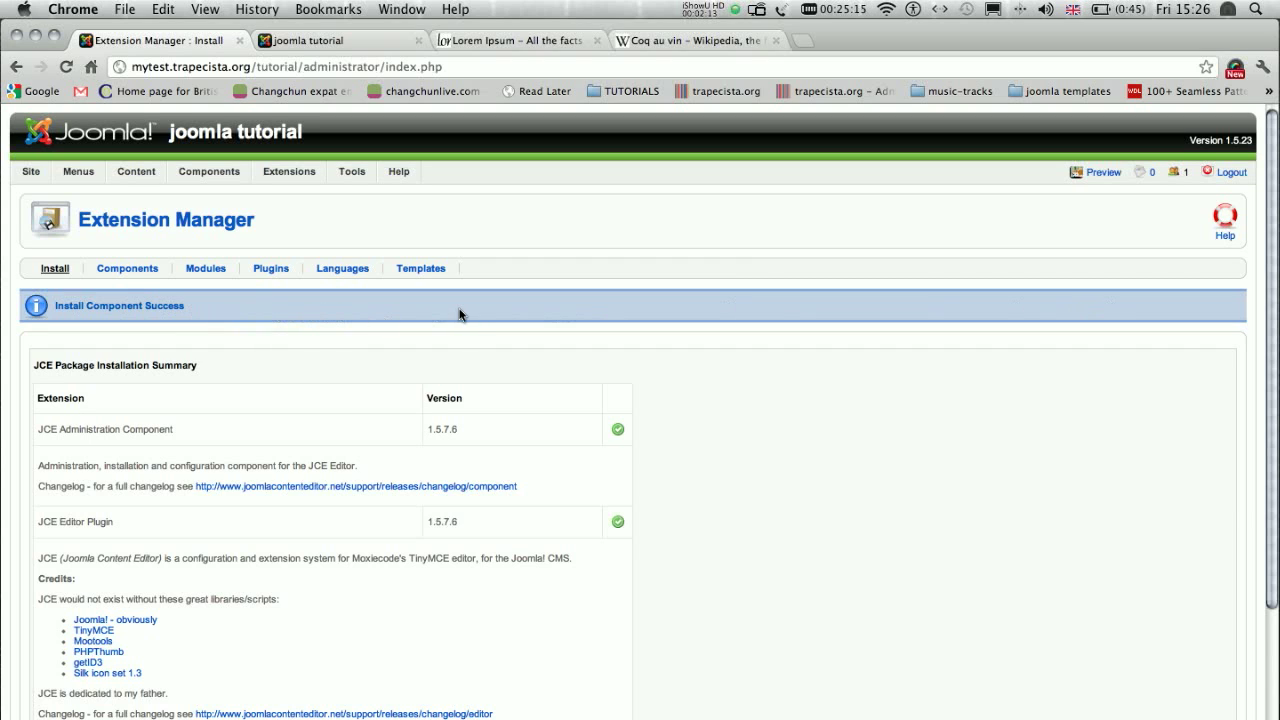
pyautogui.scroll(-5, 459, 314)
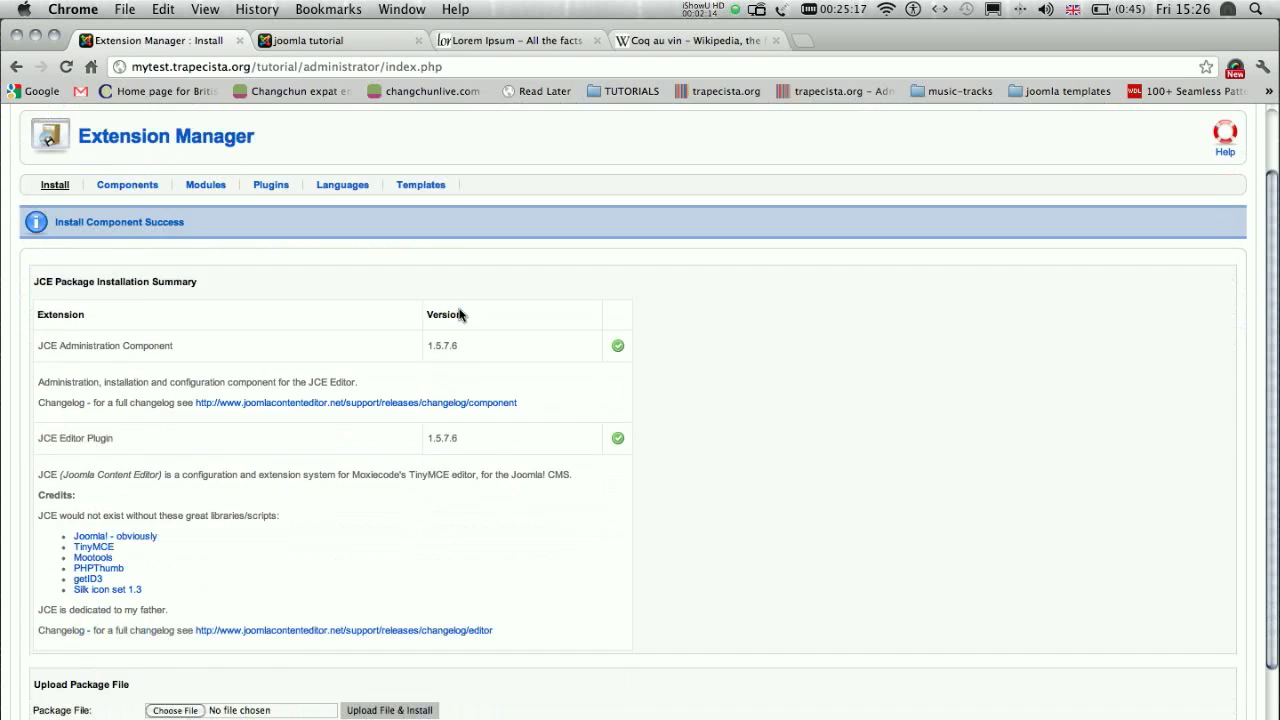
pyautogui.scroll(5, 459, 314)
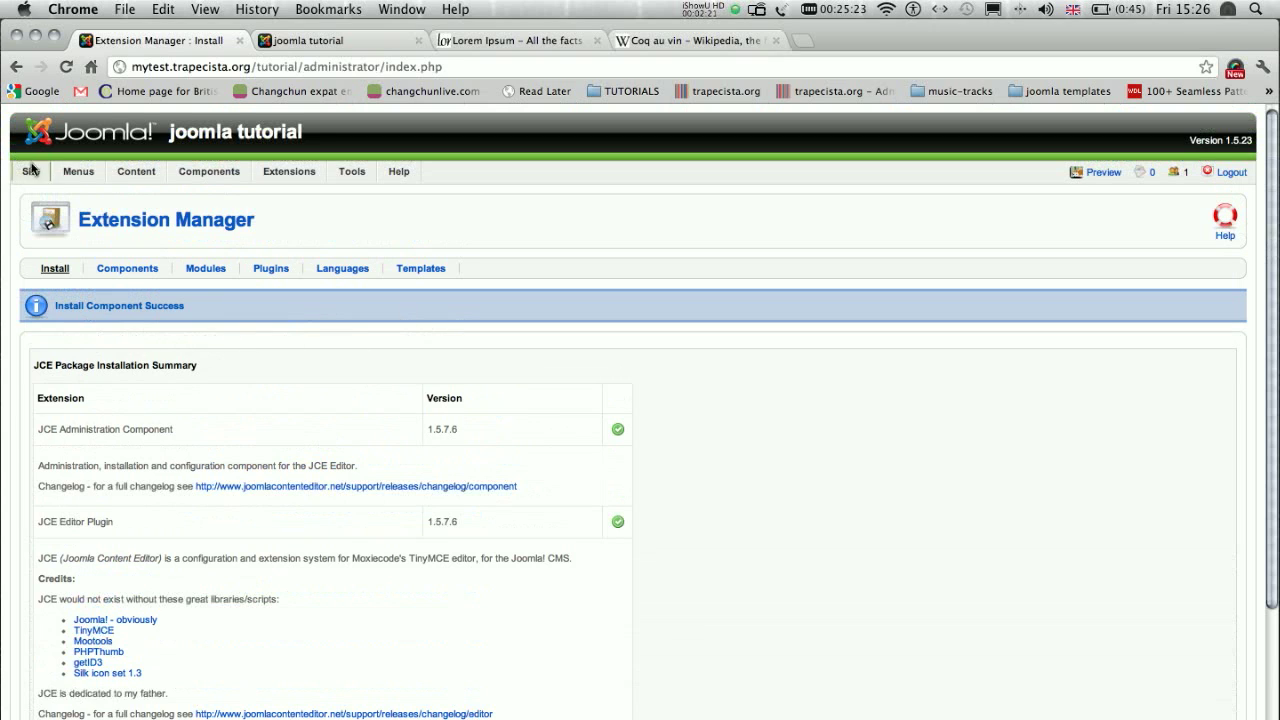
# - Set the default WYSIWYG editor to Editor - JCE in the Global Configuration and save the change
pyautogui.moveTo(29, 172)
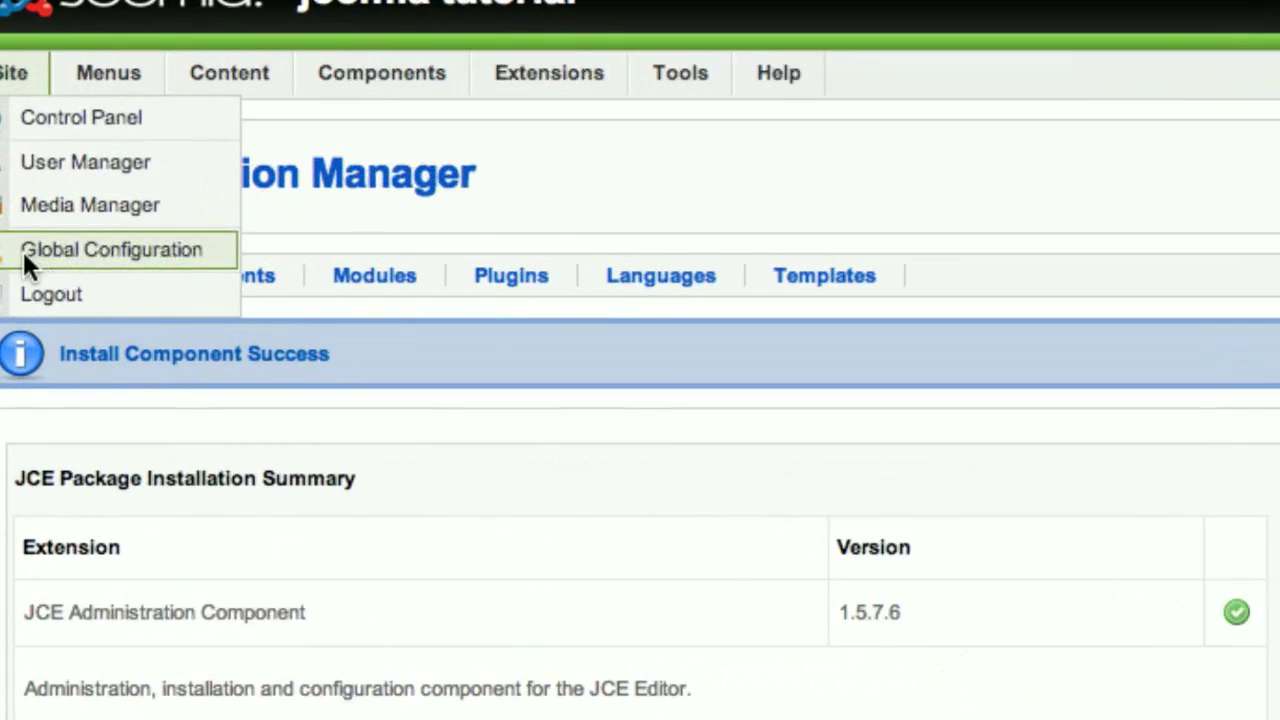
pyautogui.moveTo(16, 76)
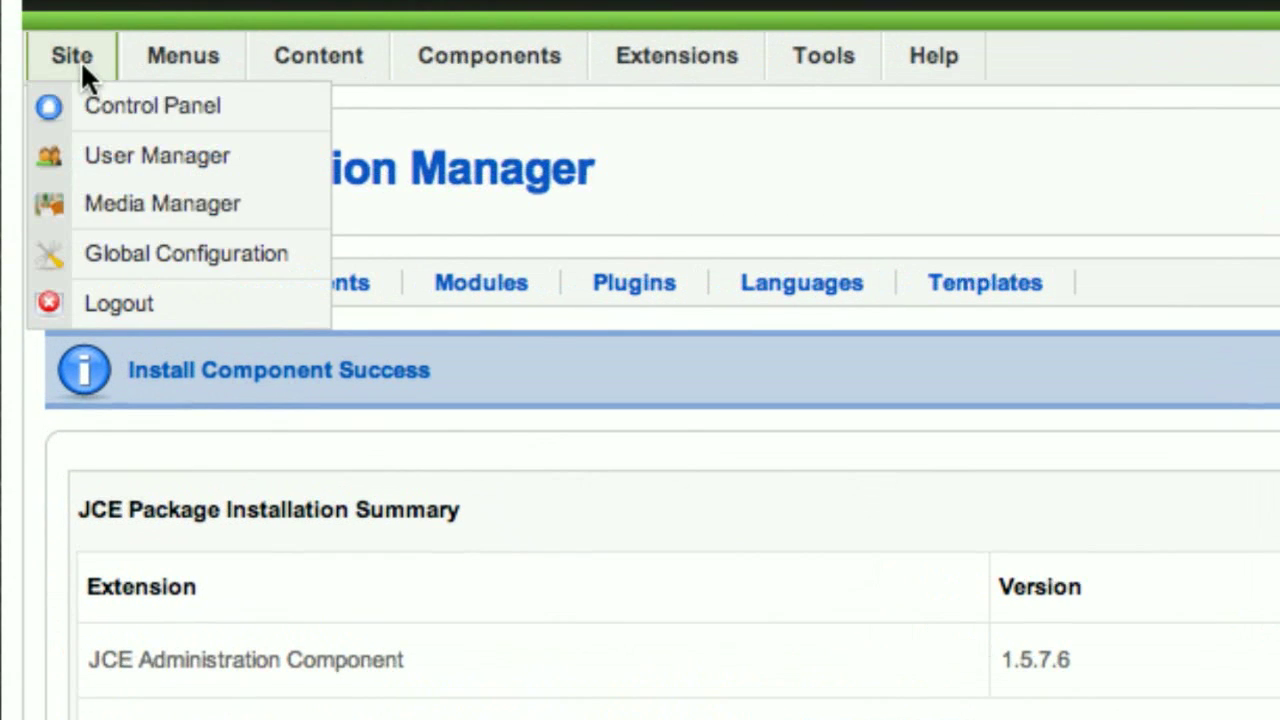
pyautogui.click(303, 254)
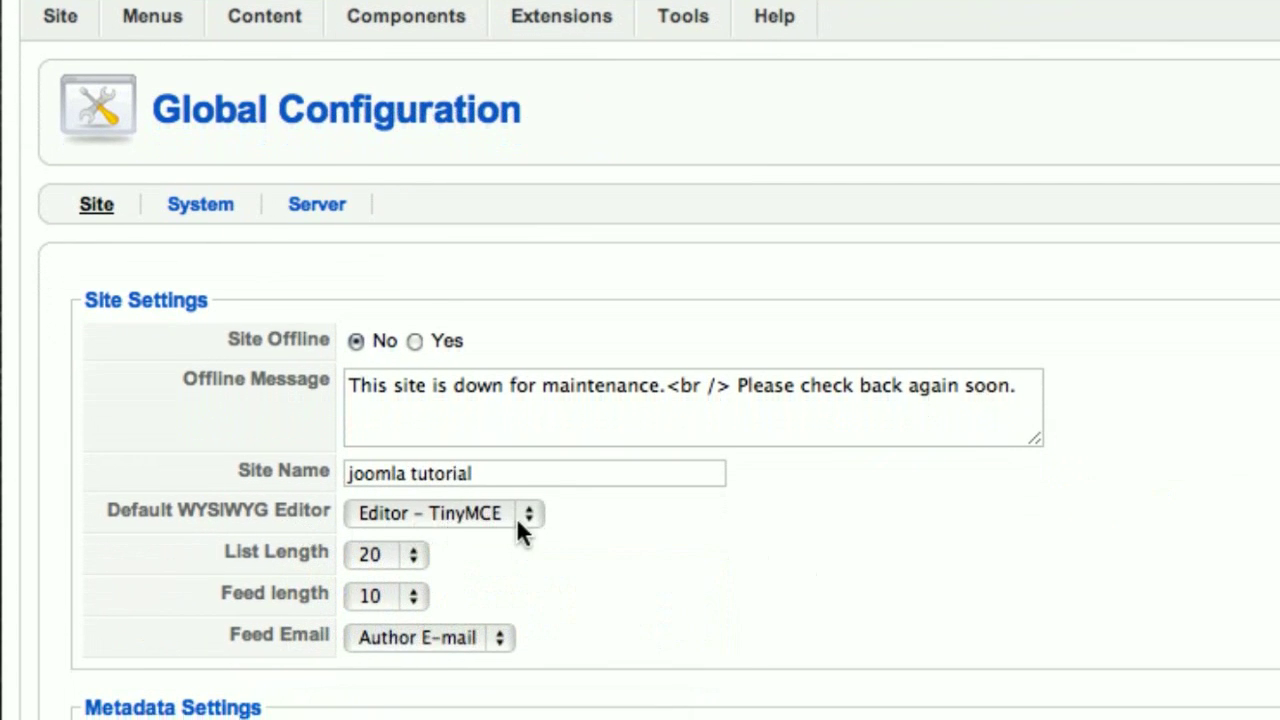
pyautogui.click(516, 518)
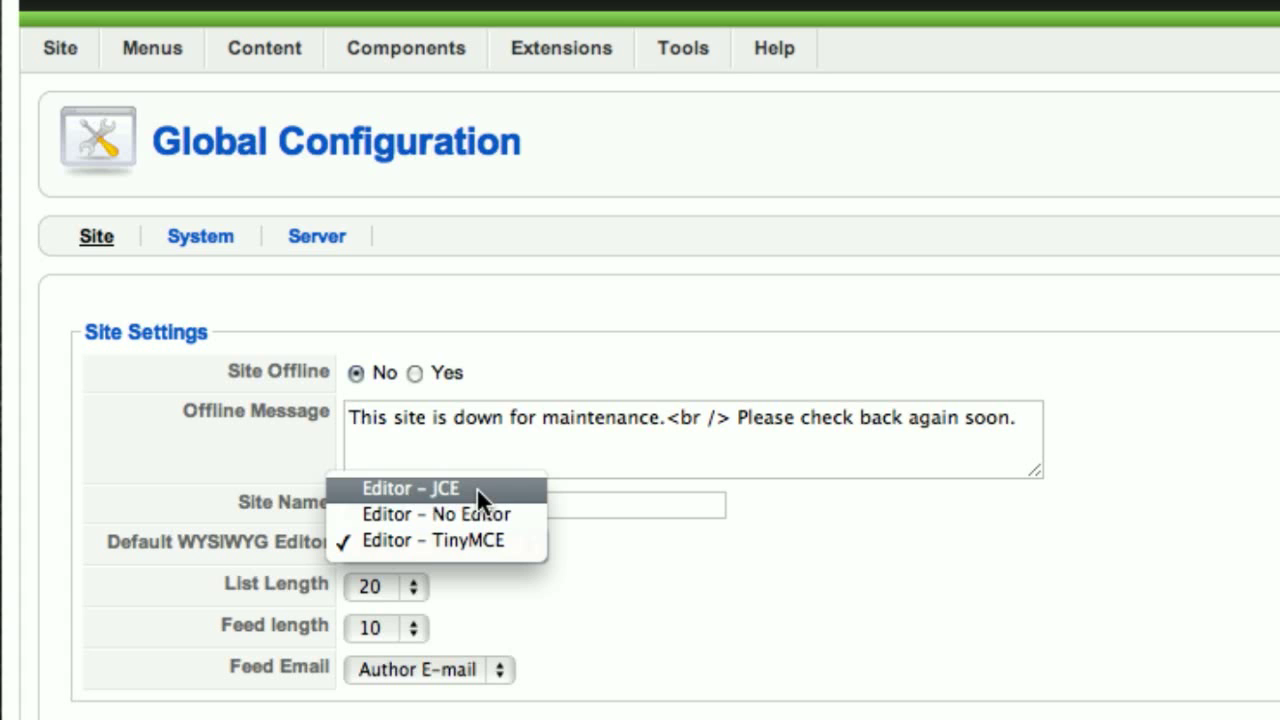
pyautogui.click(476, 487)
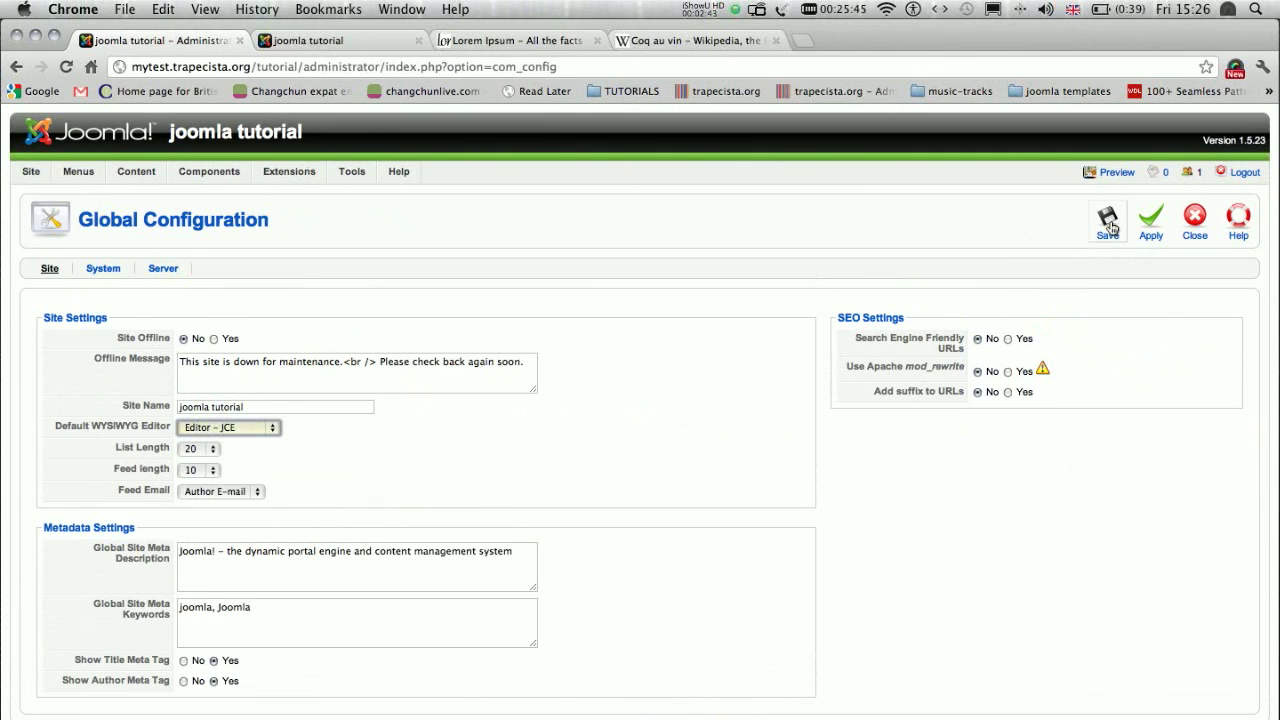
pyautogui.click(1108, 222)
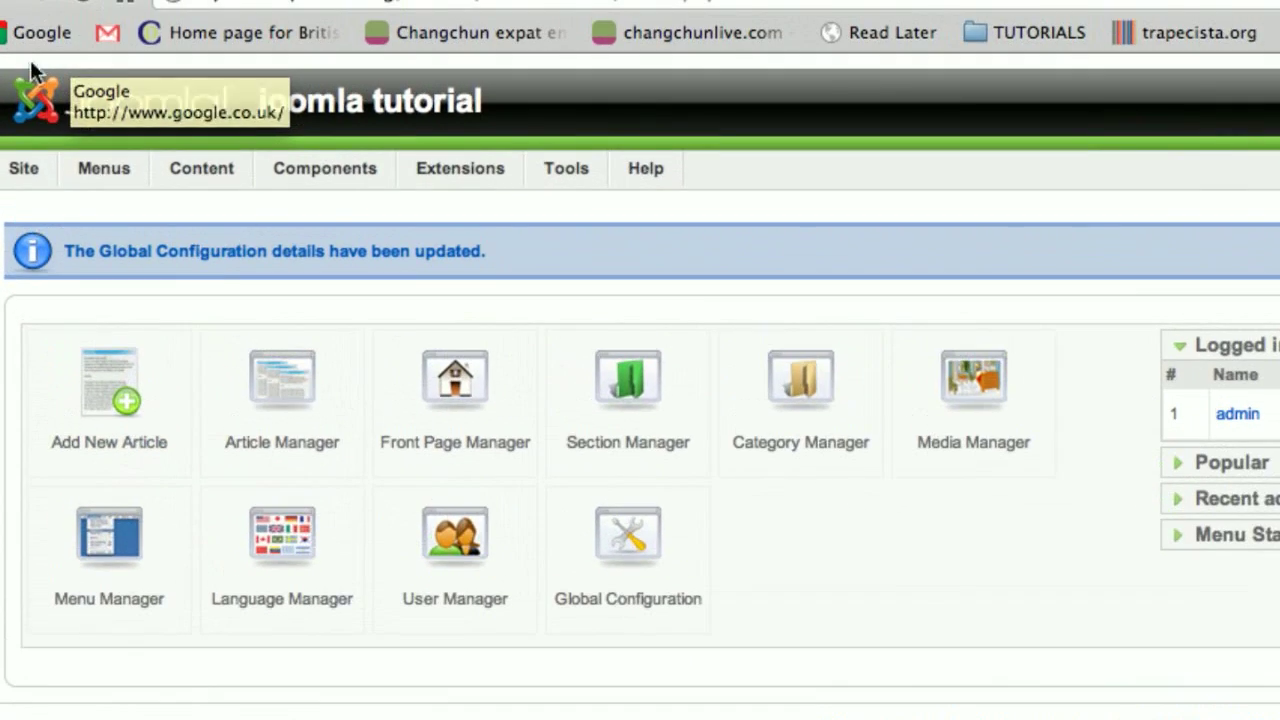
# - Start a new article to examine the content editor's formatting tools, and cancel it without saving
pyautogui.moveTo(132, 103)
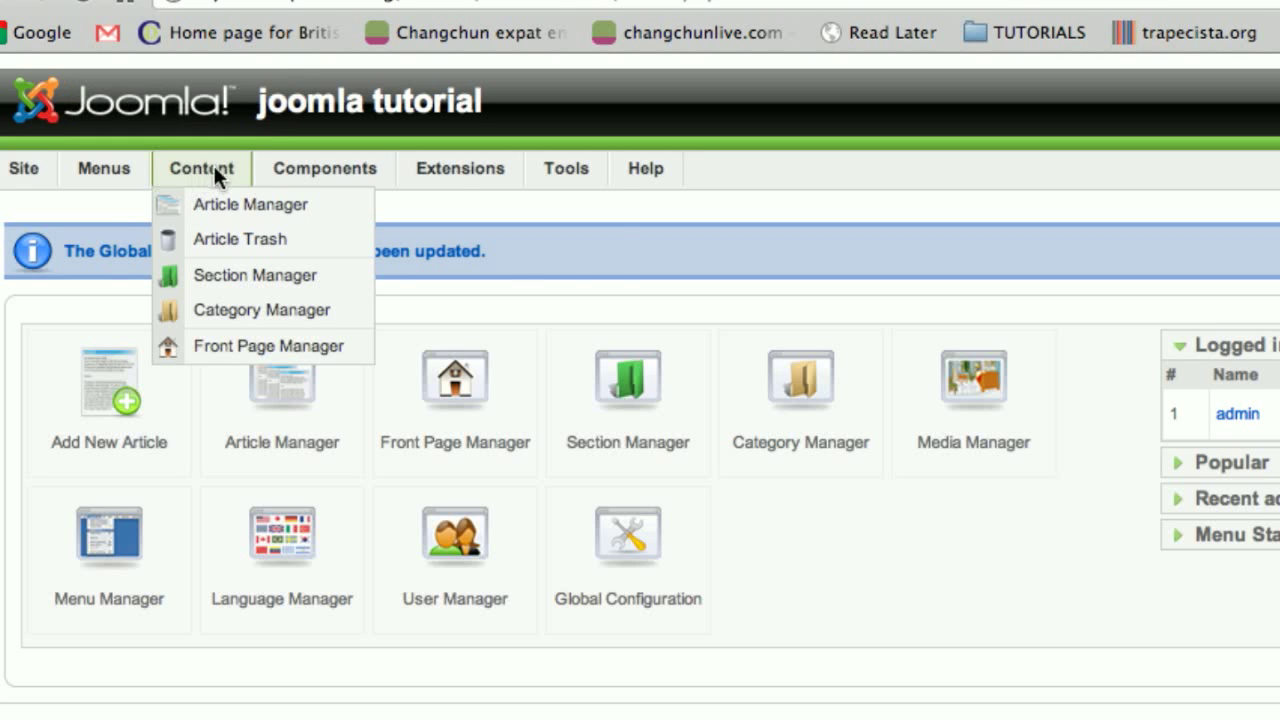
pyautogui.click(326, 203)
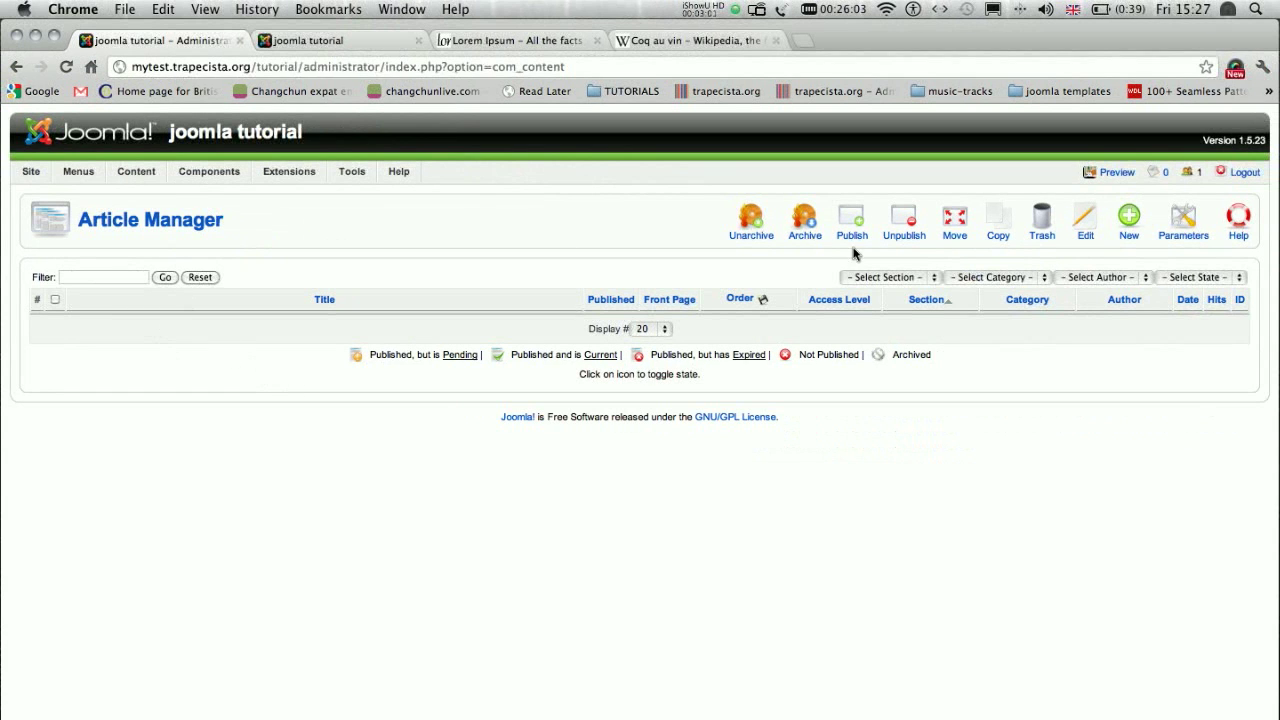
pyautogui.click(1134, 229)
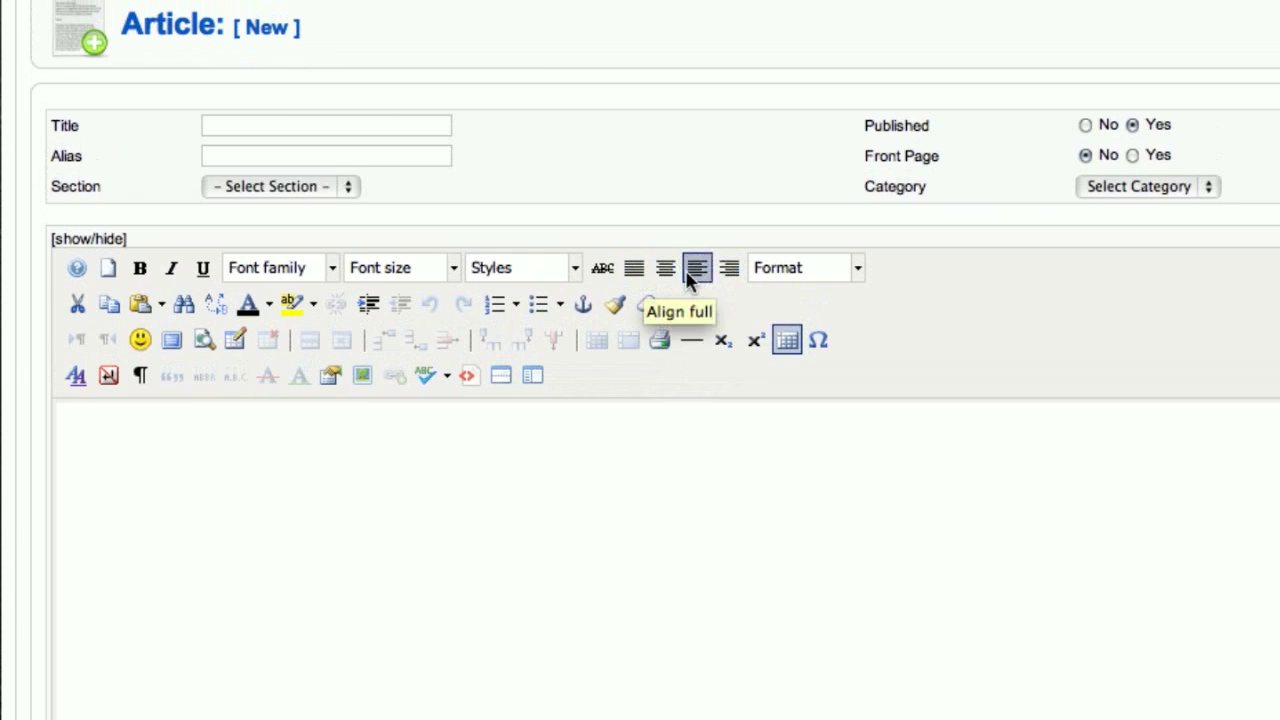
pyautogui.scroll(-2, 298, 287)
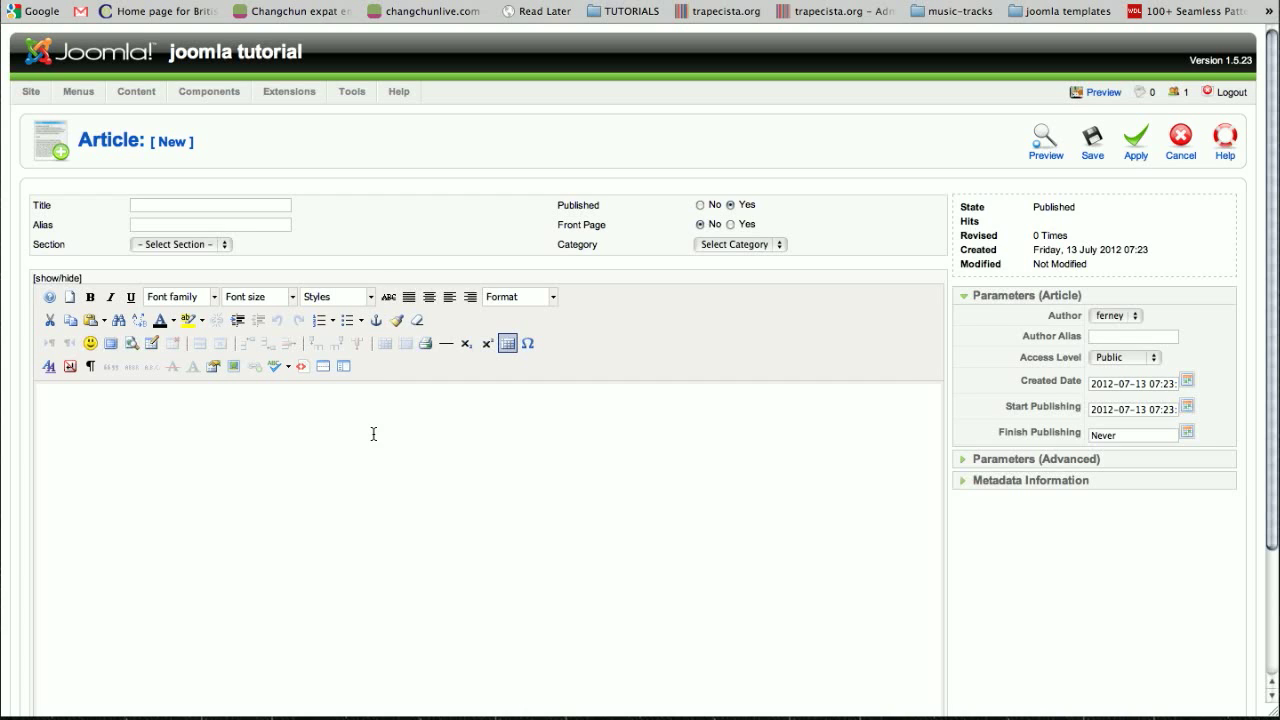
pyautogui.scroll(-3, 373, 437)
pyautogui.scroll(3, 373, 437)
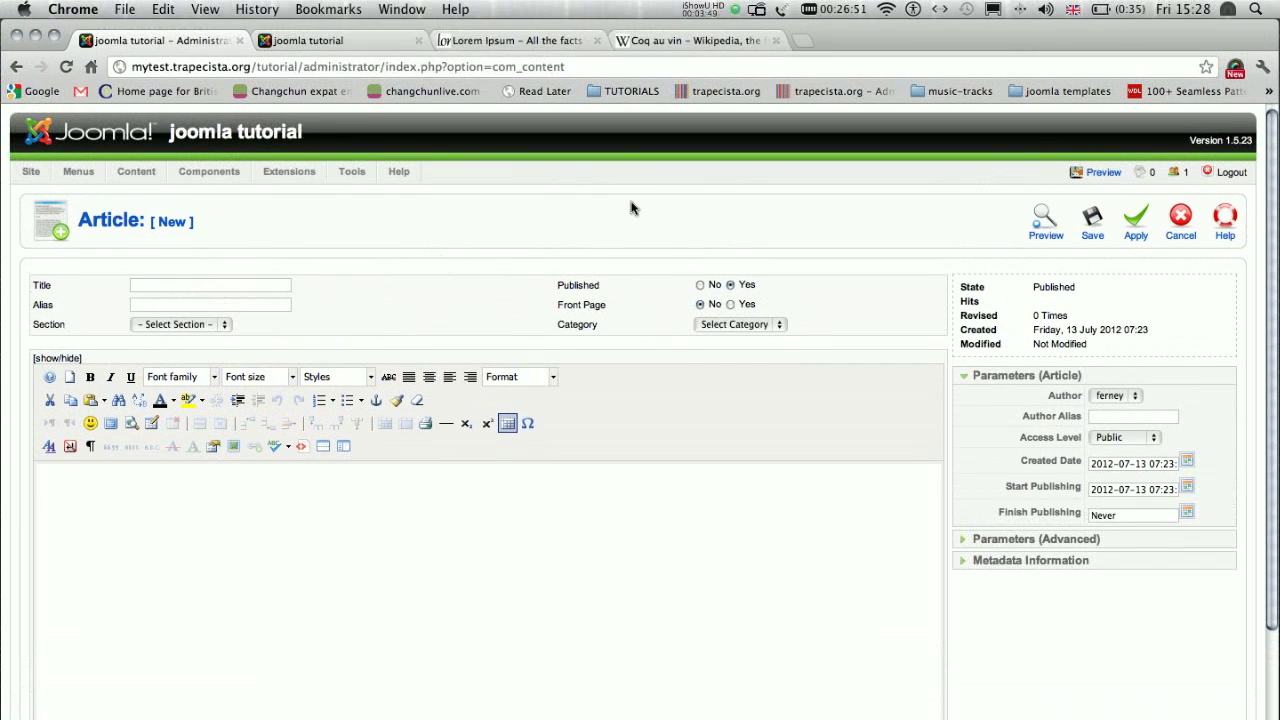
pyautogui.click(1183, 228)
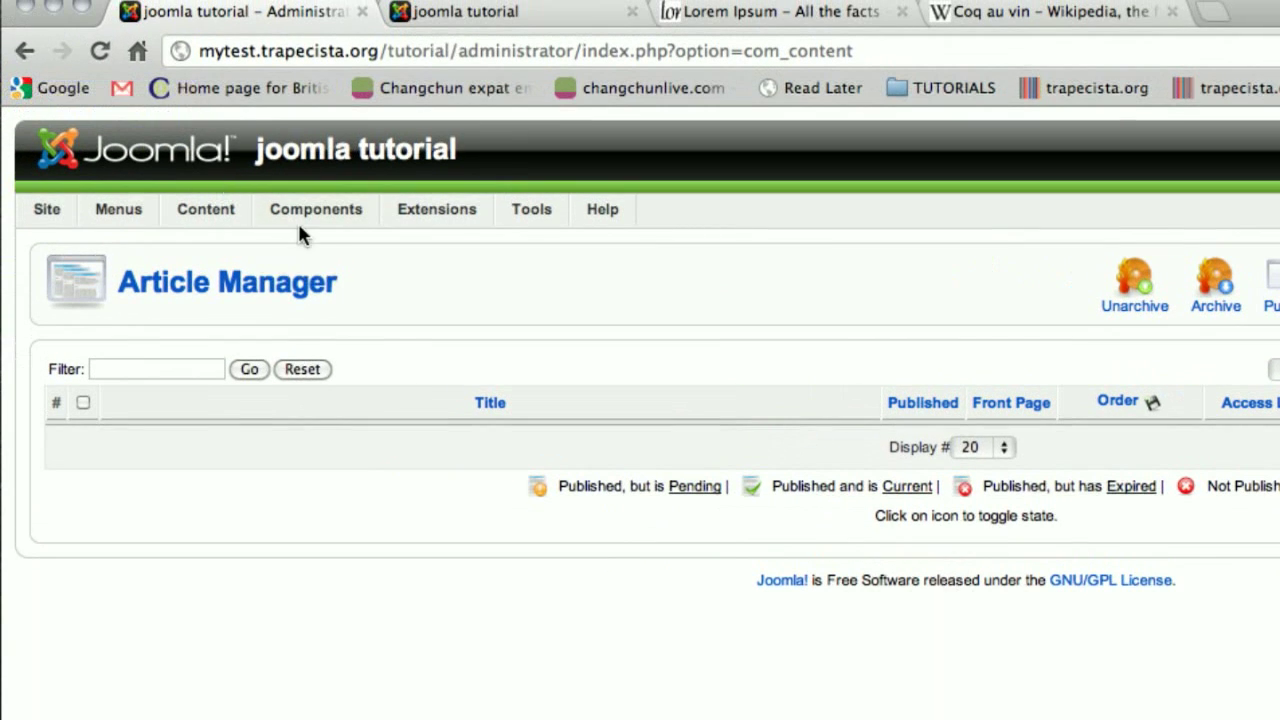
# - Upload and install the extension package com_ninjaxplorer_1.0.7.zip from the Desktop
pyautogui.moveTo(309, 180)
pyautogui.moveTo(313, 216)
pyautogui.moveTo(455, 214)
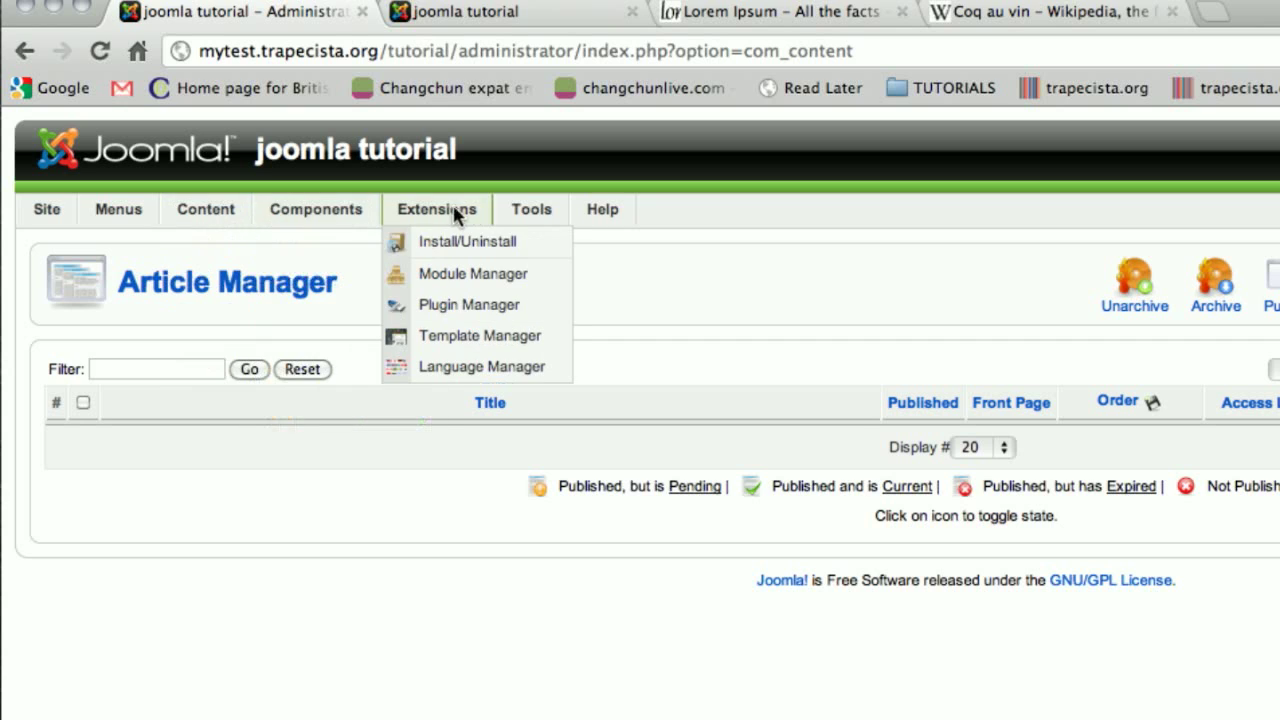
pyautogui.click(537, 246)
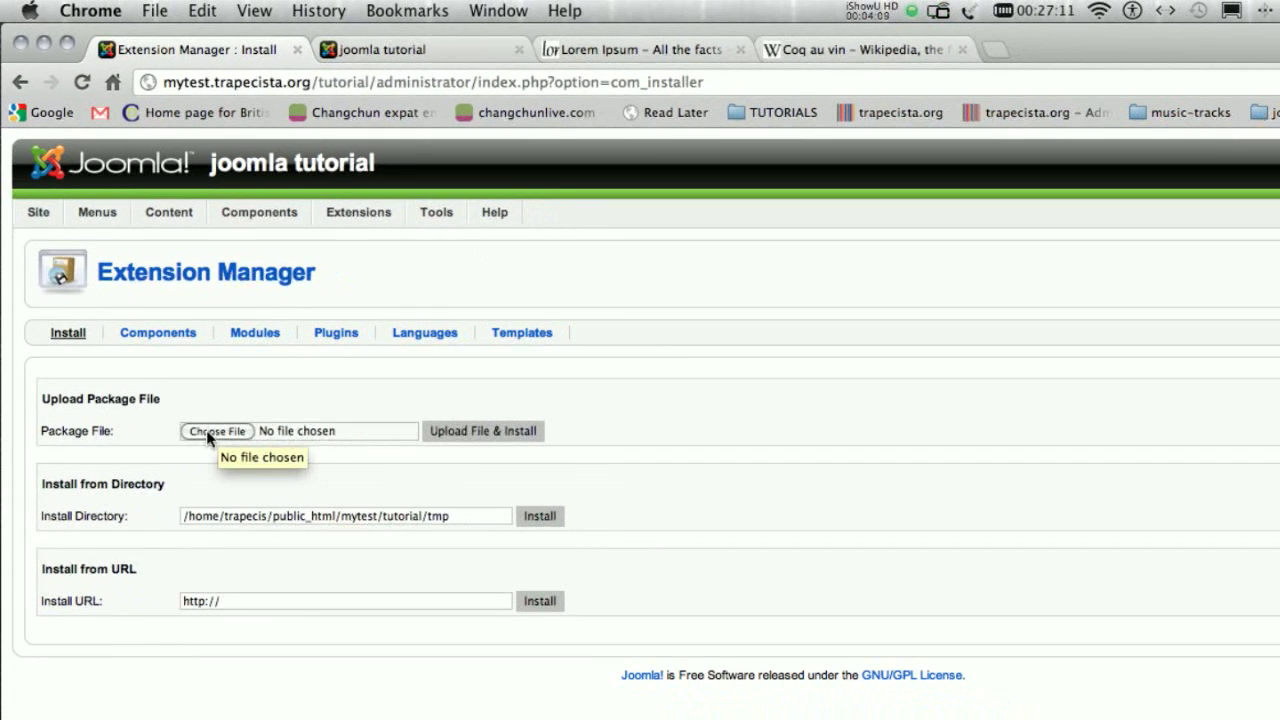
pyautogui.click(260, 476)
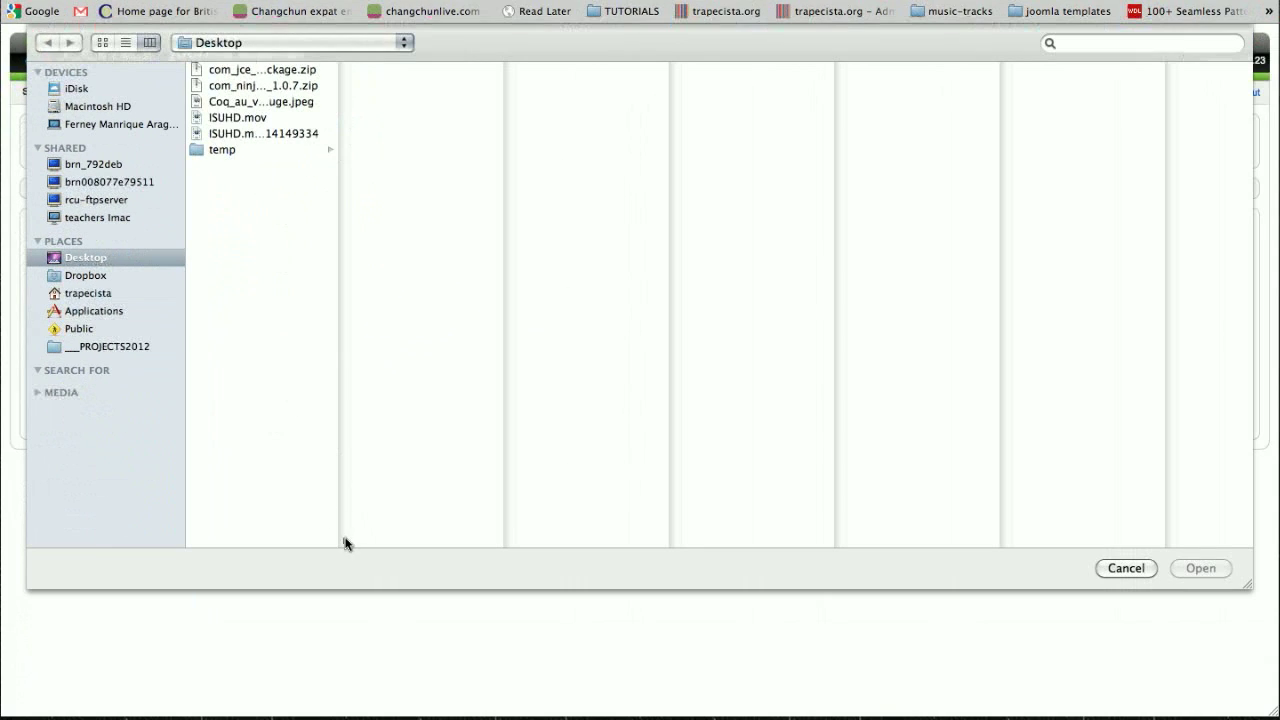
pyautogui.moveTo(344, 543); pyautogui.dragTo(472, 543)
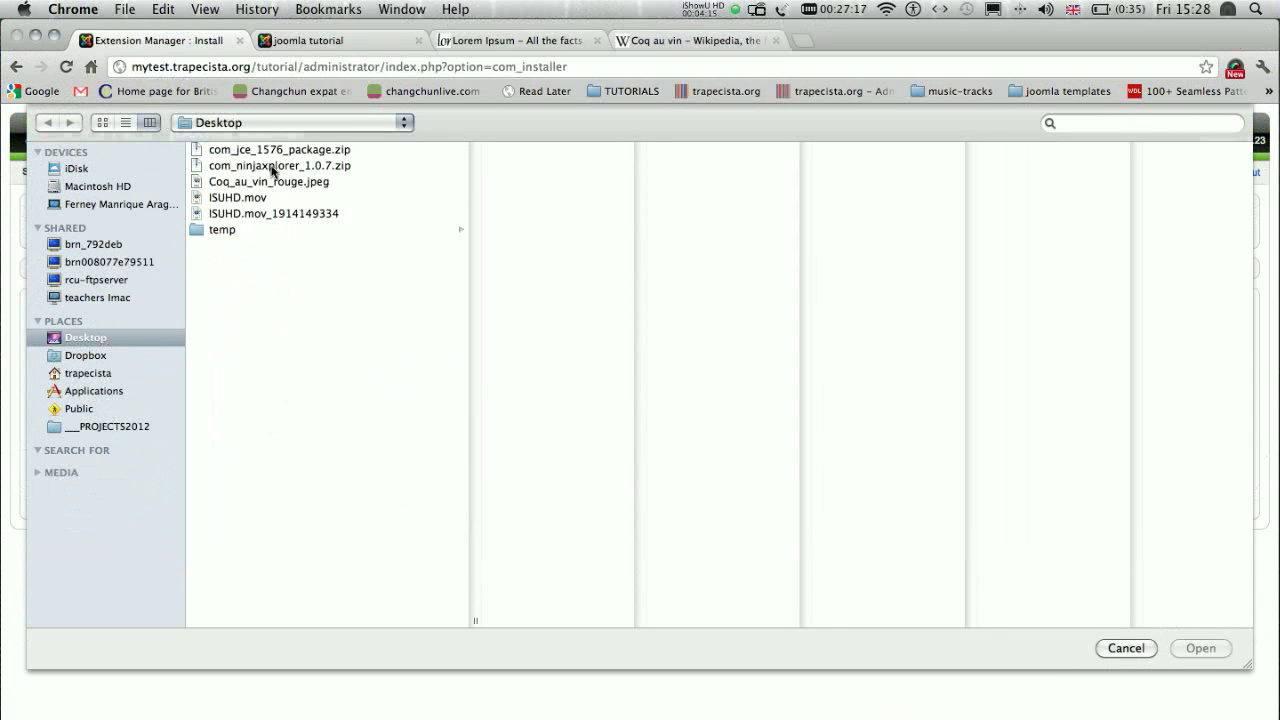
pyautogui.click(272, 168)
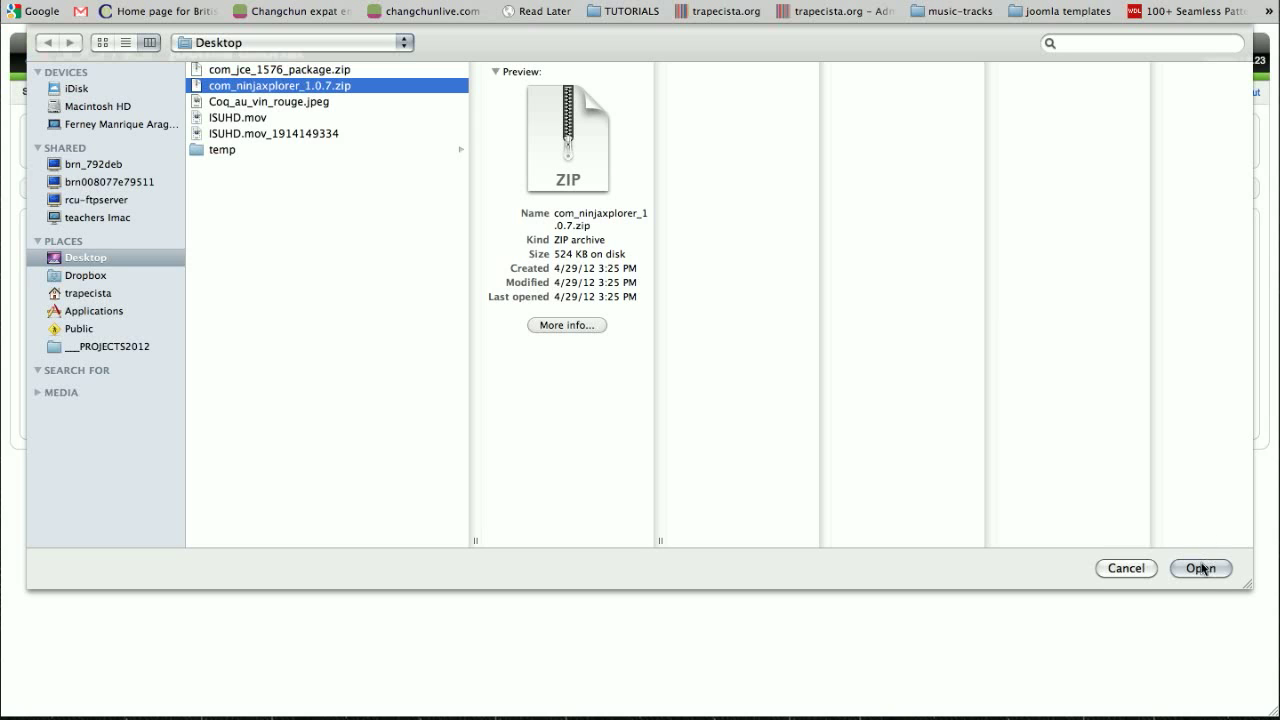
pyautogui.click(1201, 568)
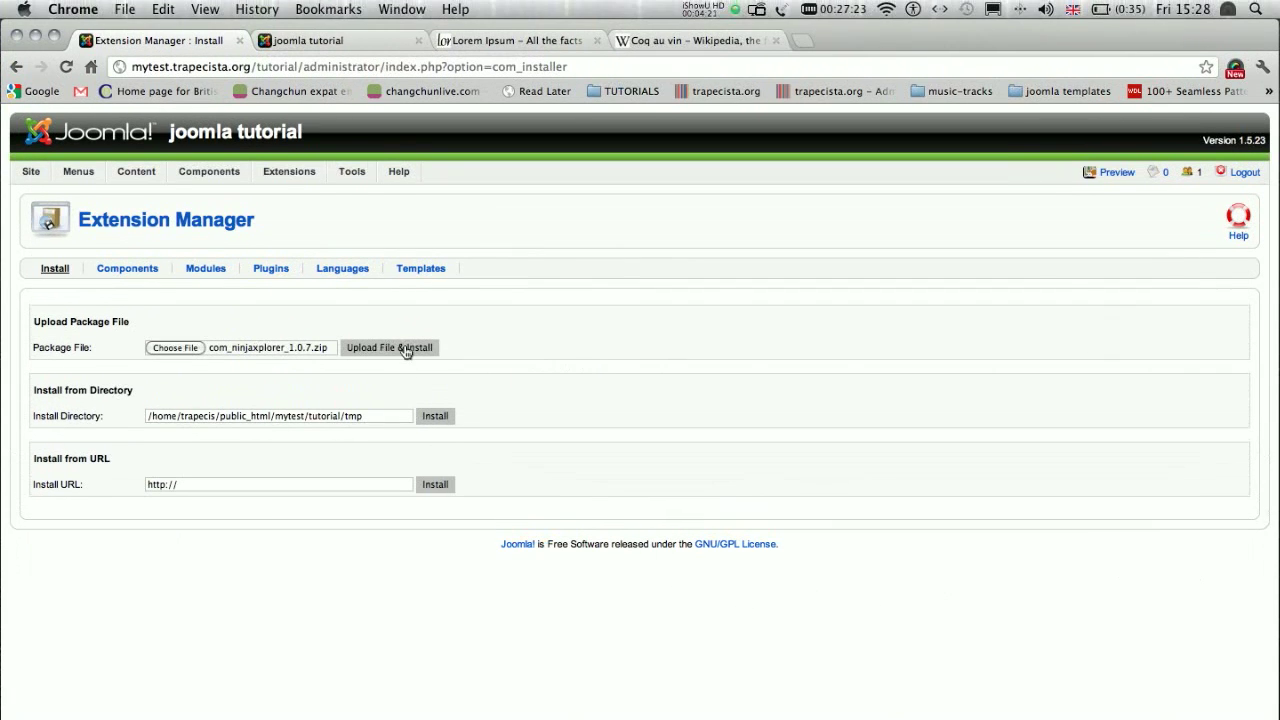
pyautogui.click(407, 318)
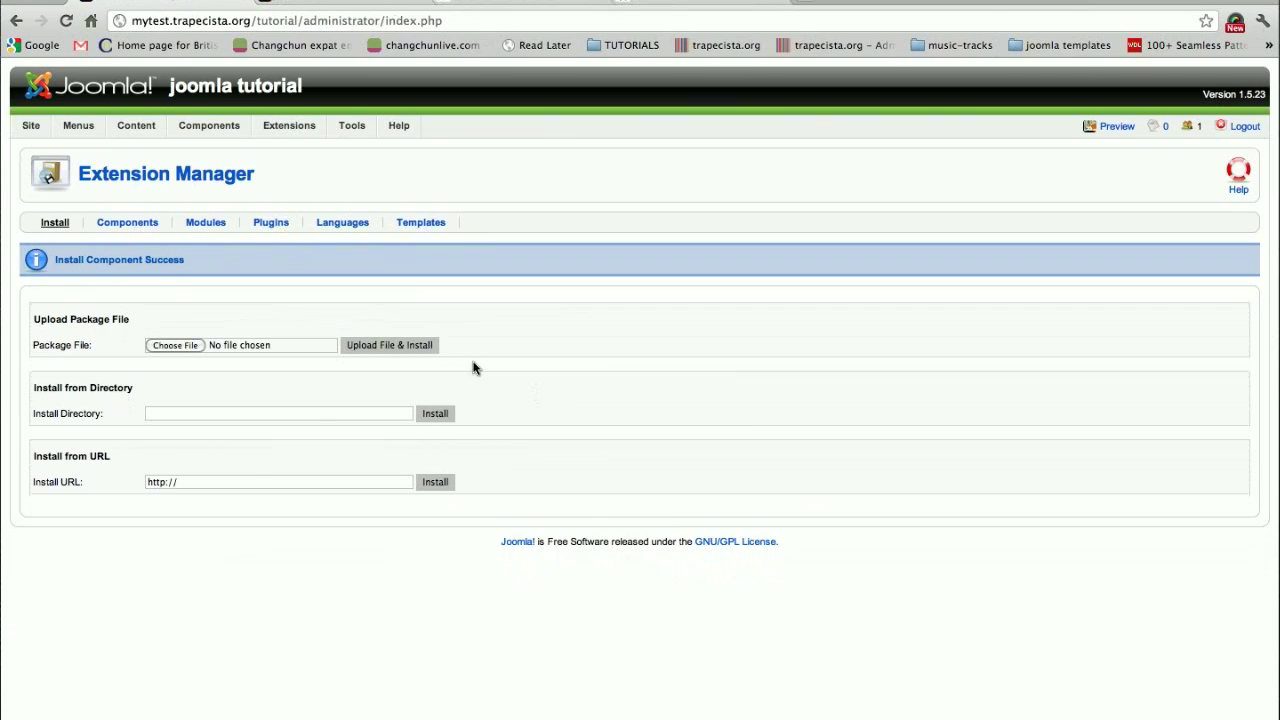
# - Open the ninjaXplorer component and examine the site's root directory listing, file tools and the item types available for creation
pyautogui.moveTo(241, 157)
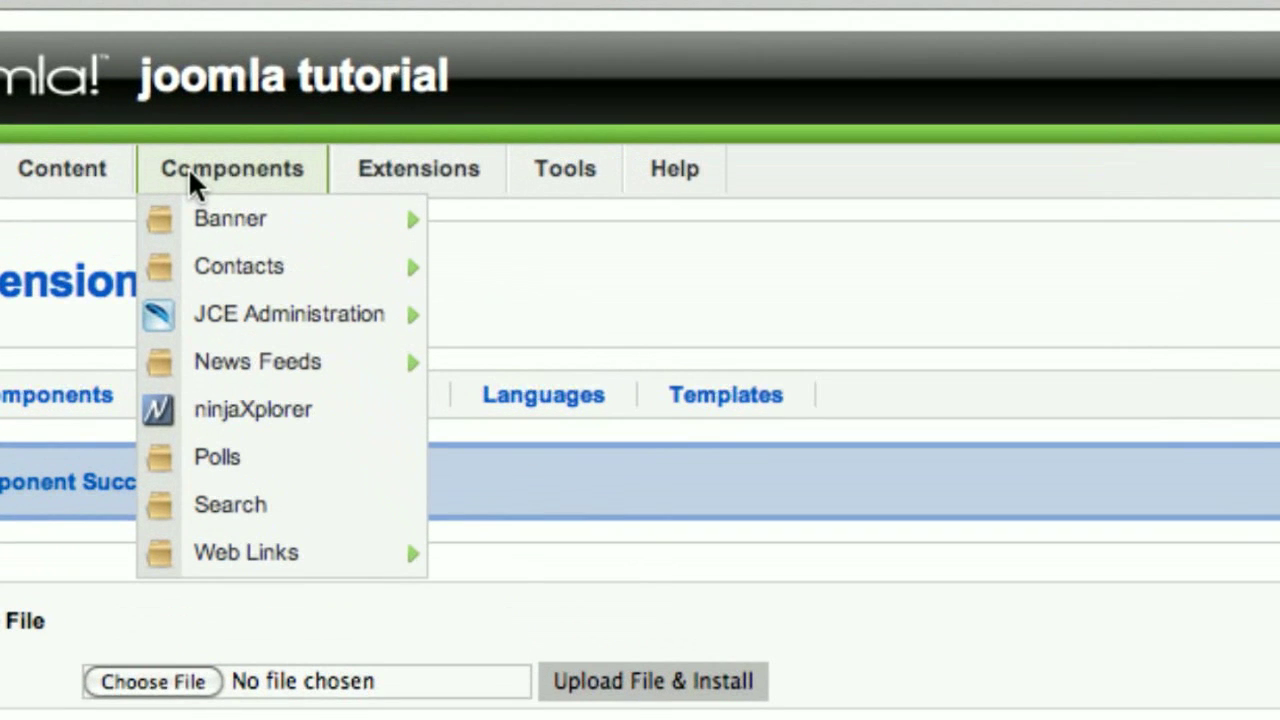
pyautogui.moveTo(194, 310)
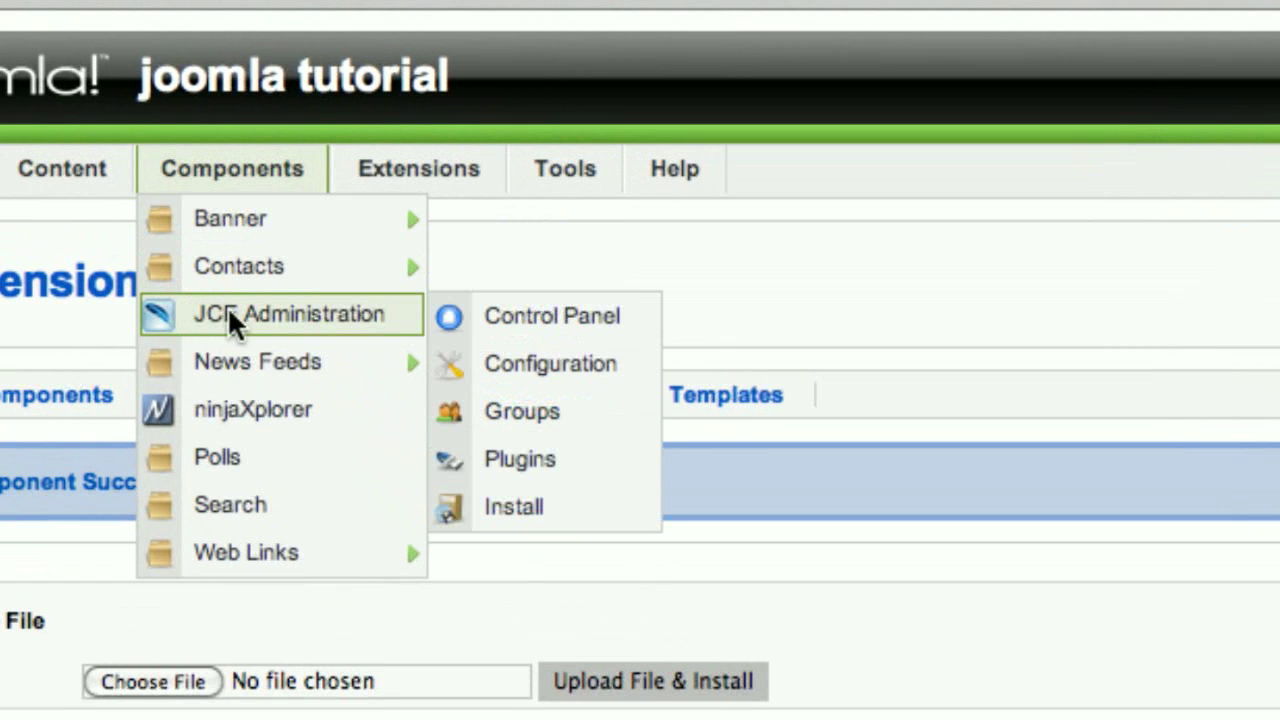
pyautogui.moveTo(218, 328)
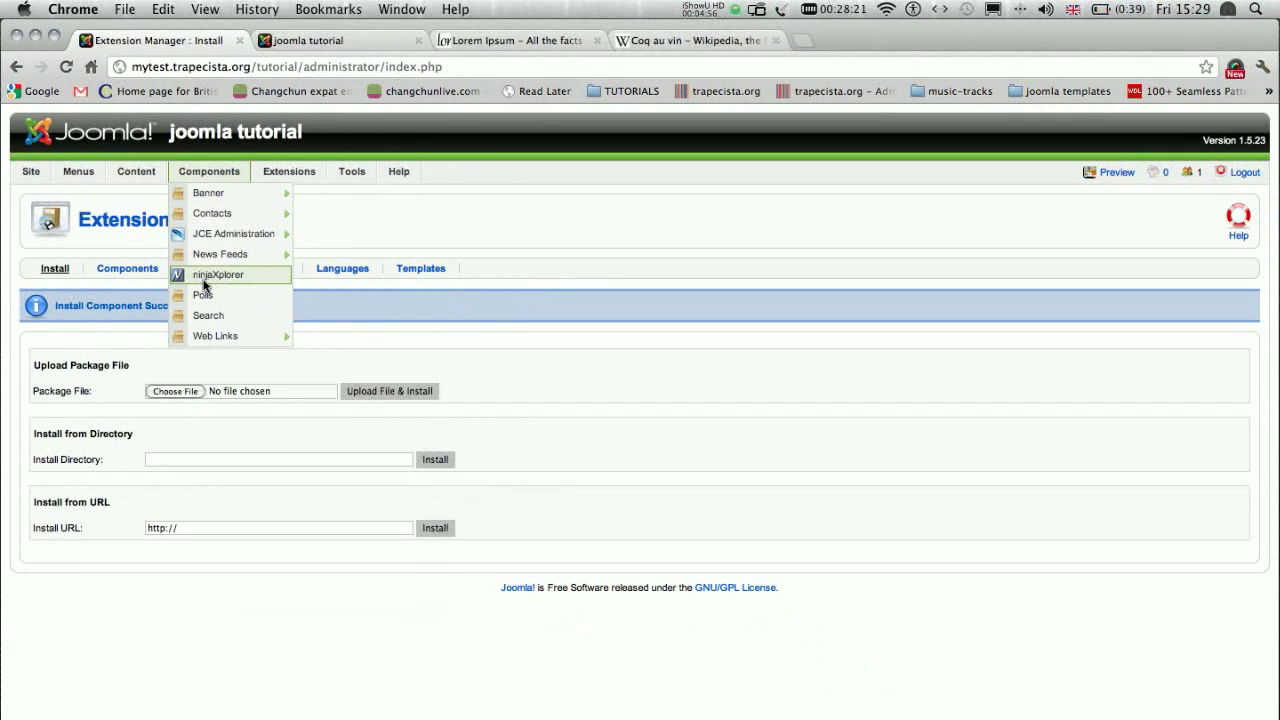
pyautogui.click(183, 279)
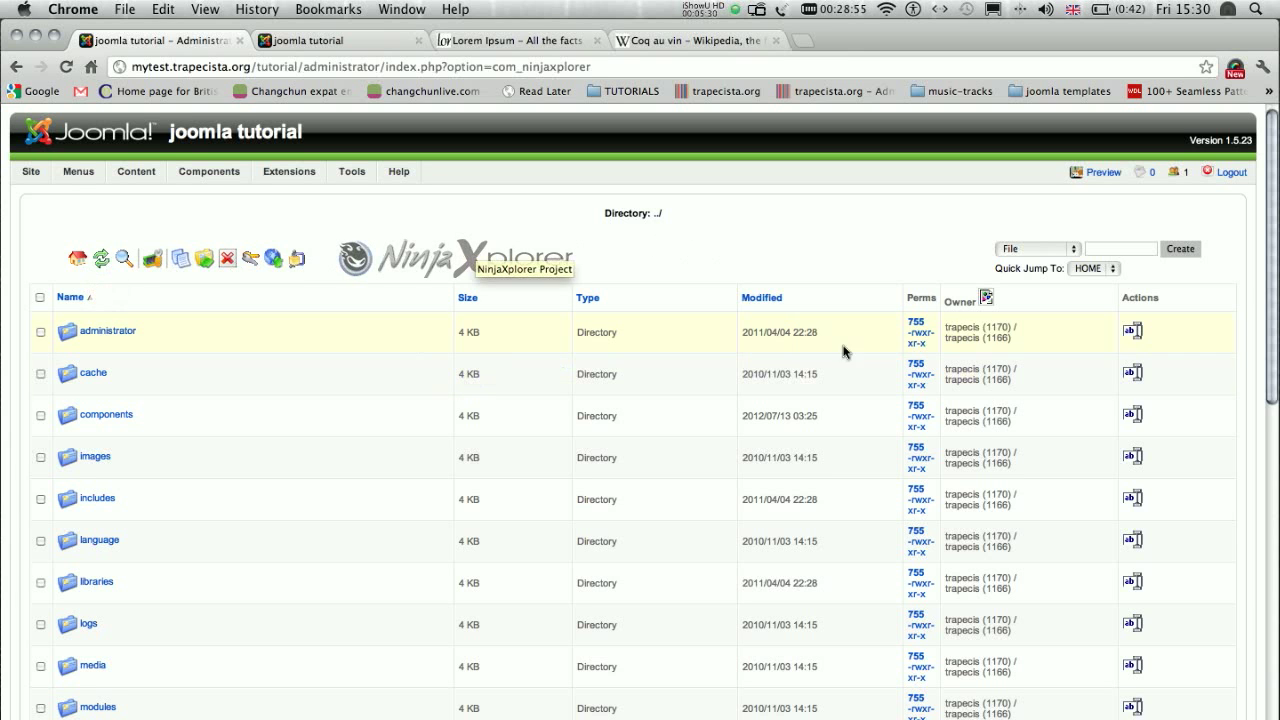
pyautogui.scroll(-1, 809, 257)
pyautogui.scroll(-10, 94, 257)
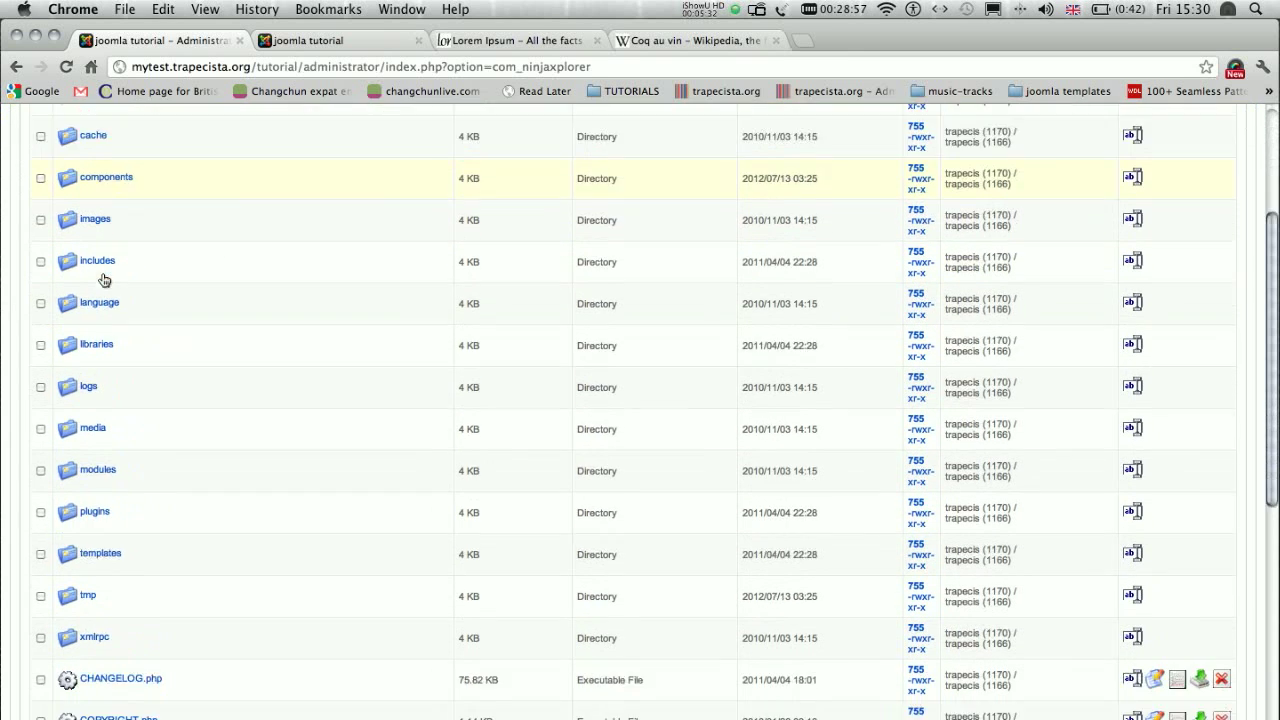
pyautogui.scroll(5, 100, 280)
pyautogui.scroll(3, 130, 286)
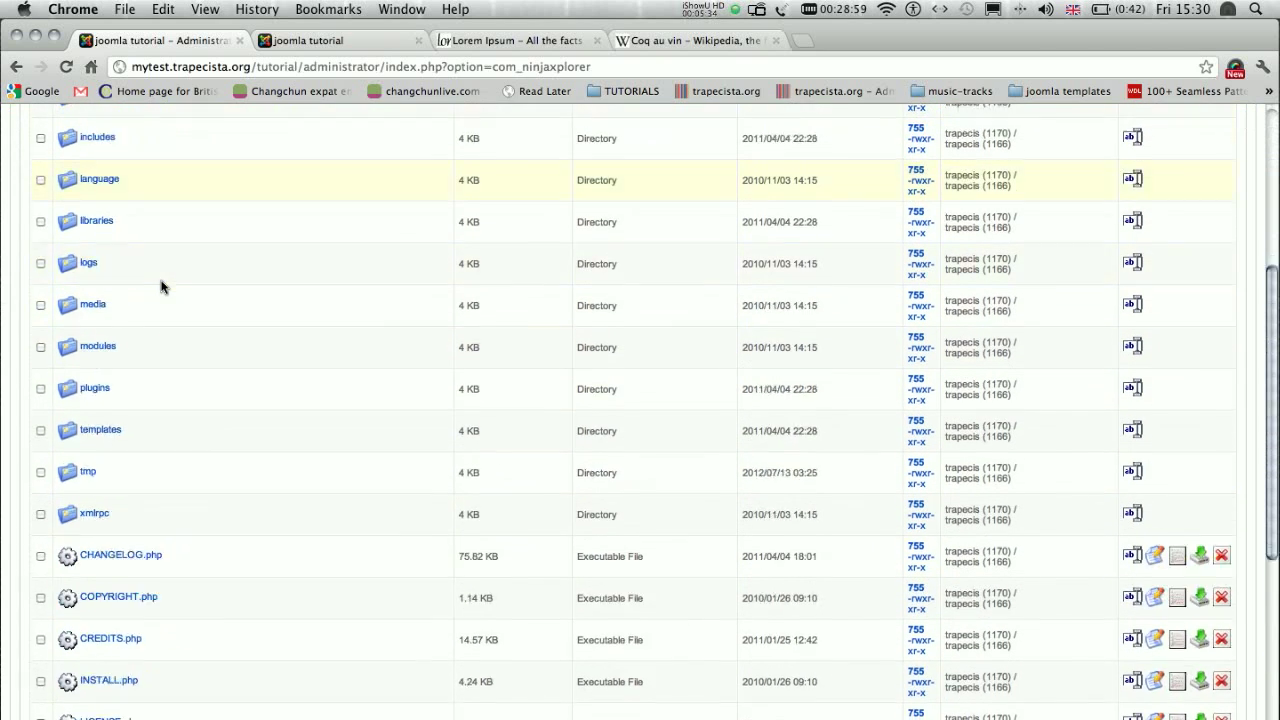
pyautogui.scroll(-10, 165, 288)
pyautogui.scroll(10, 235, 321)
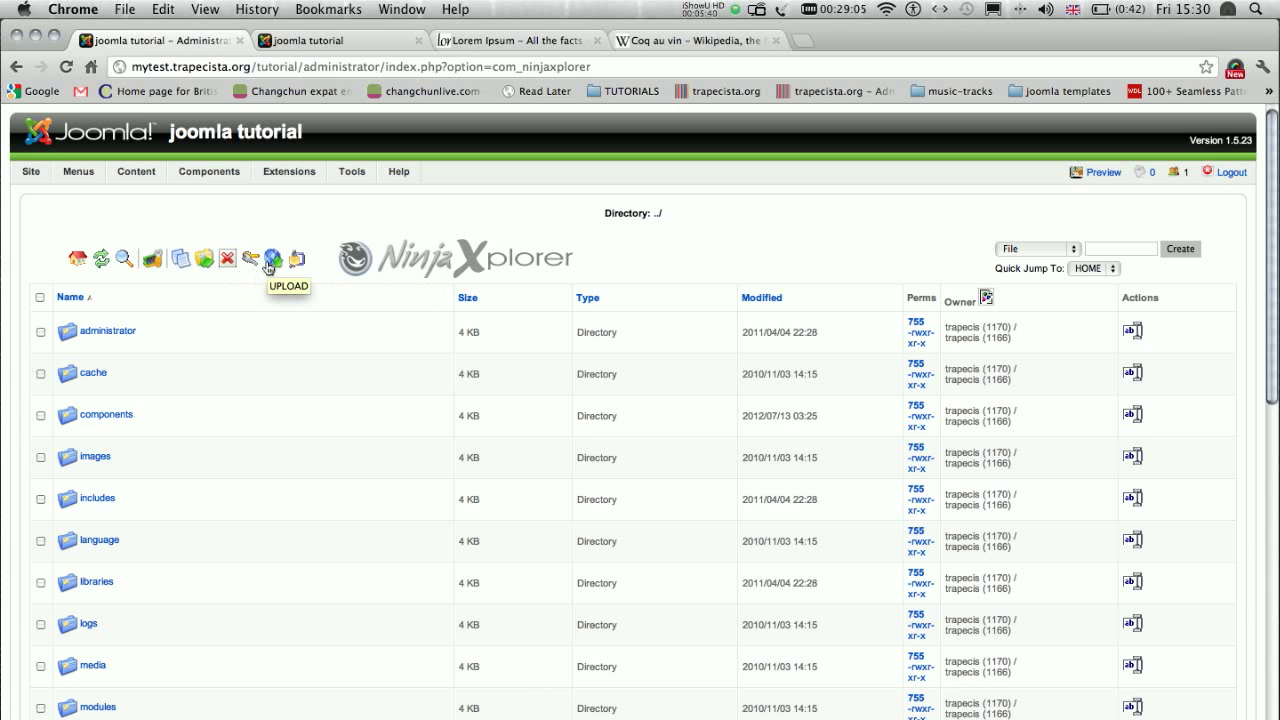
pyautogui.click(1074, 252)
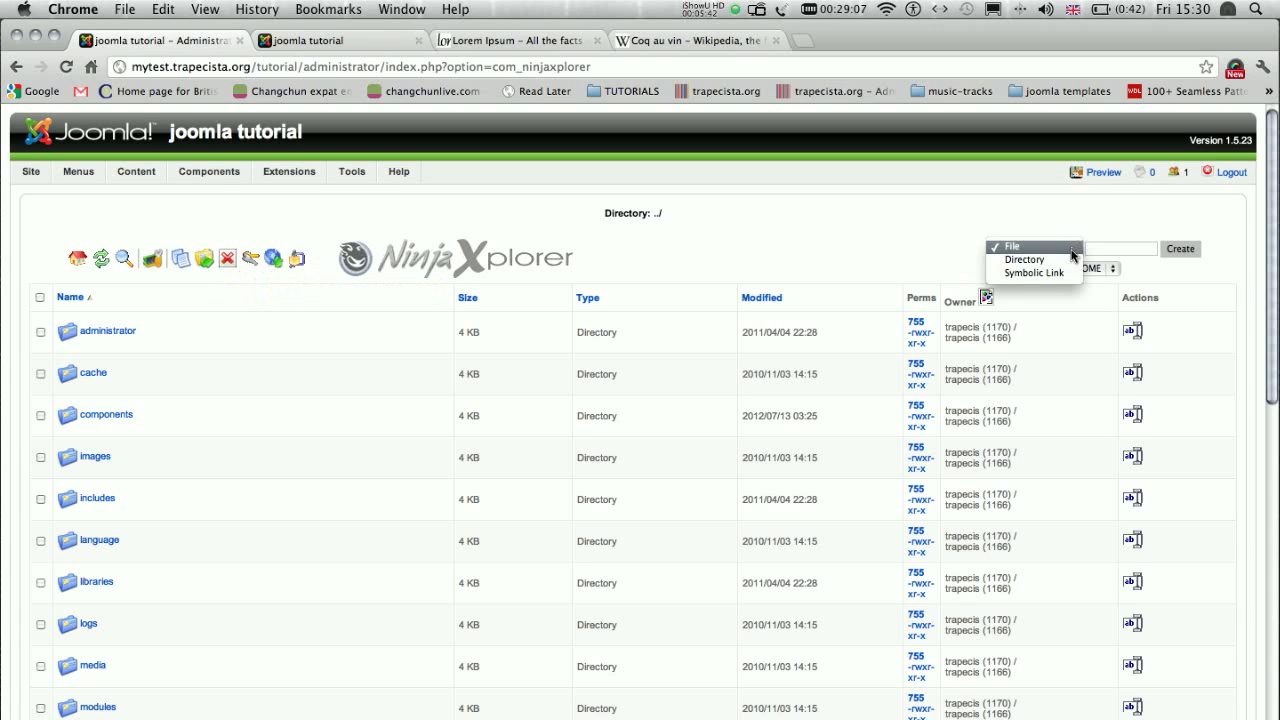
pyautogui.click(1000, 221)
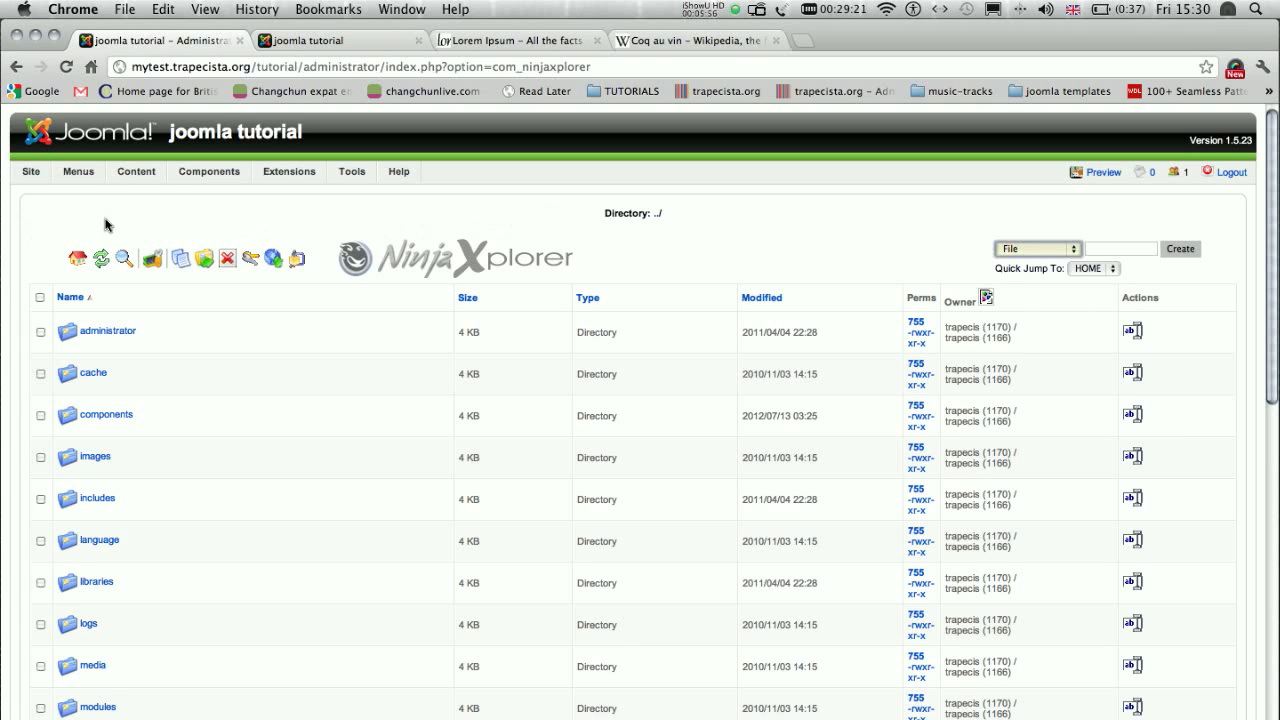
# - Return to the control panel, go to the Article Manager and start a new article to view the JCE editor's tools
pyautogui.moveTo(29, 172)
pyautogui.click(57, 196)
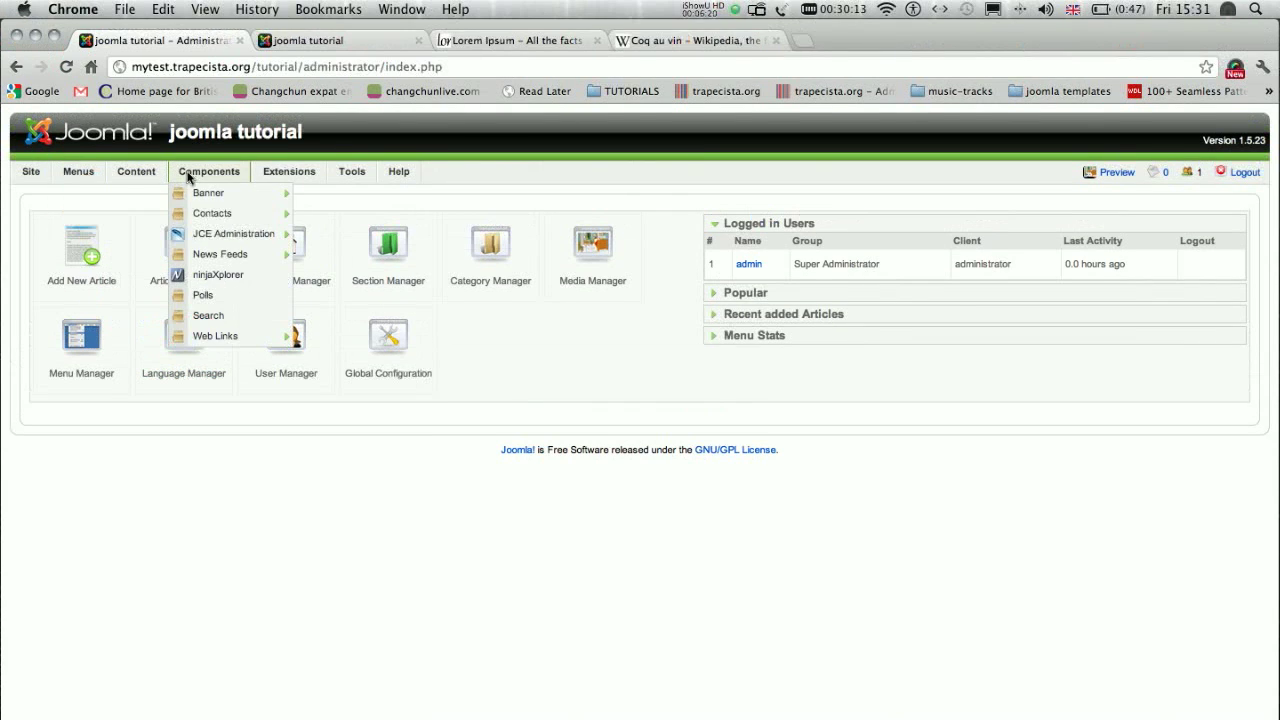
pyautogui.moveTo(132, 96)
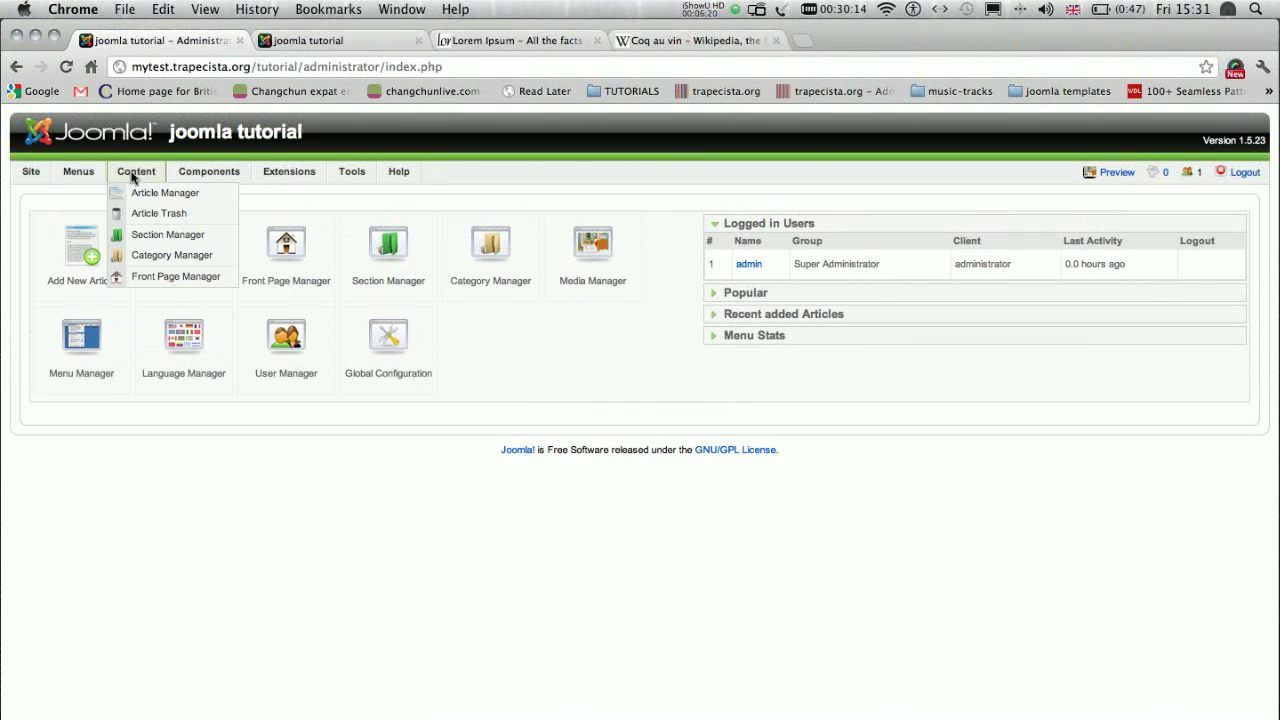
pyautogui.click(148, 201)
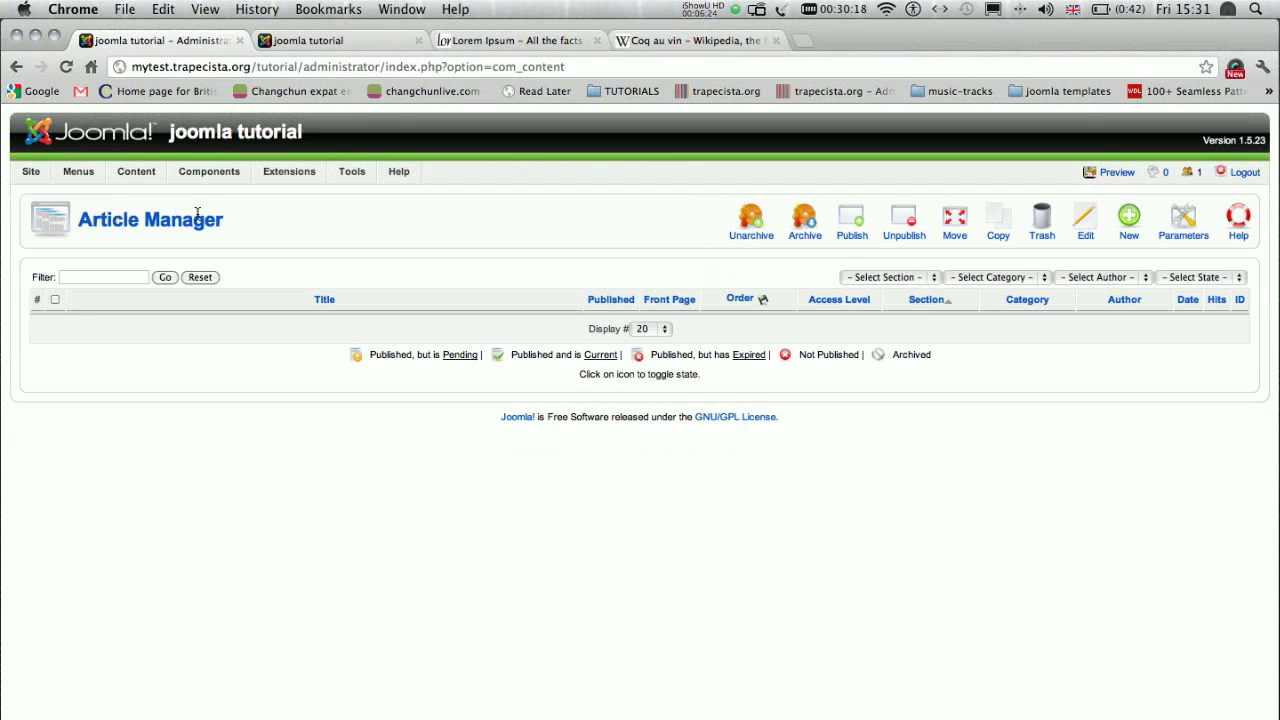
pyautogui.click(1128, 228)
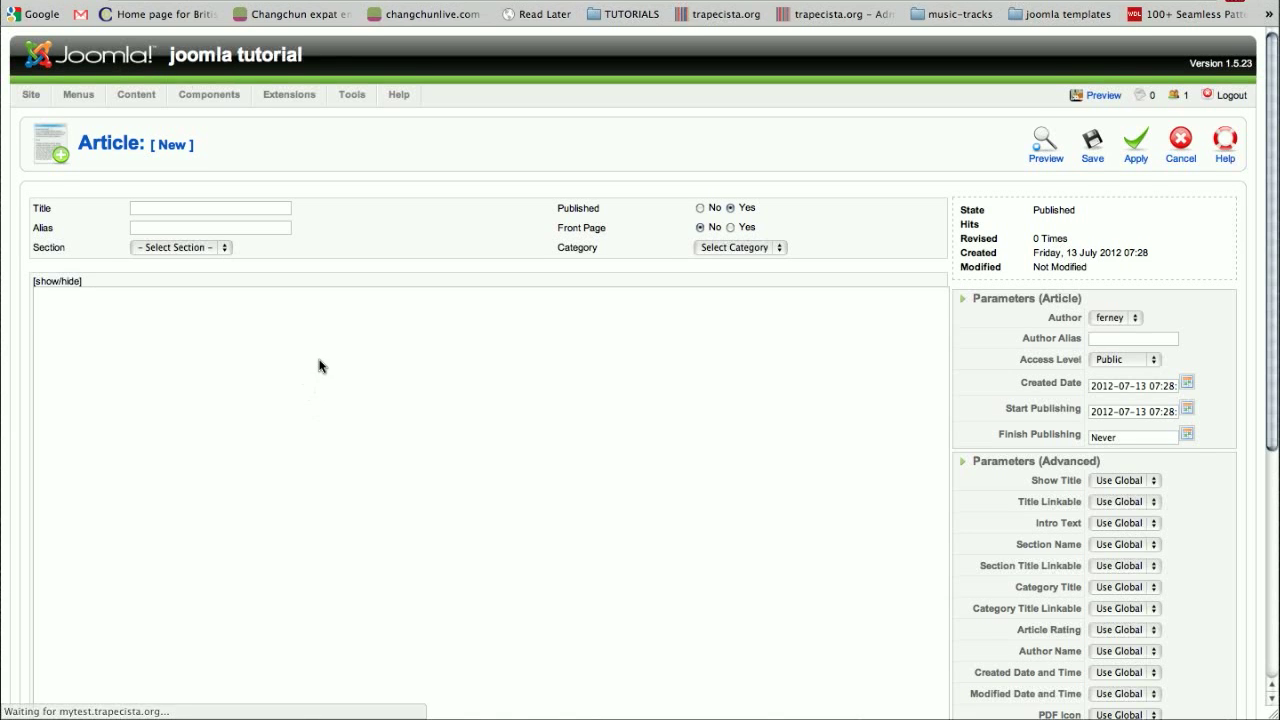
pyautogui.scroll(-5, 321, 375)
pyautogui.scroll(5, 322, 375)
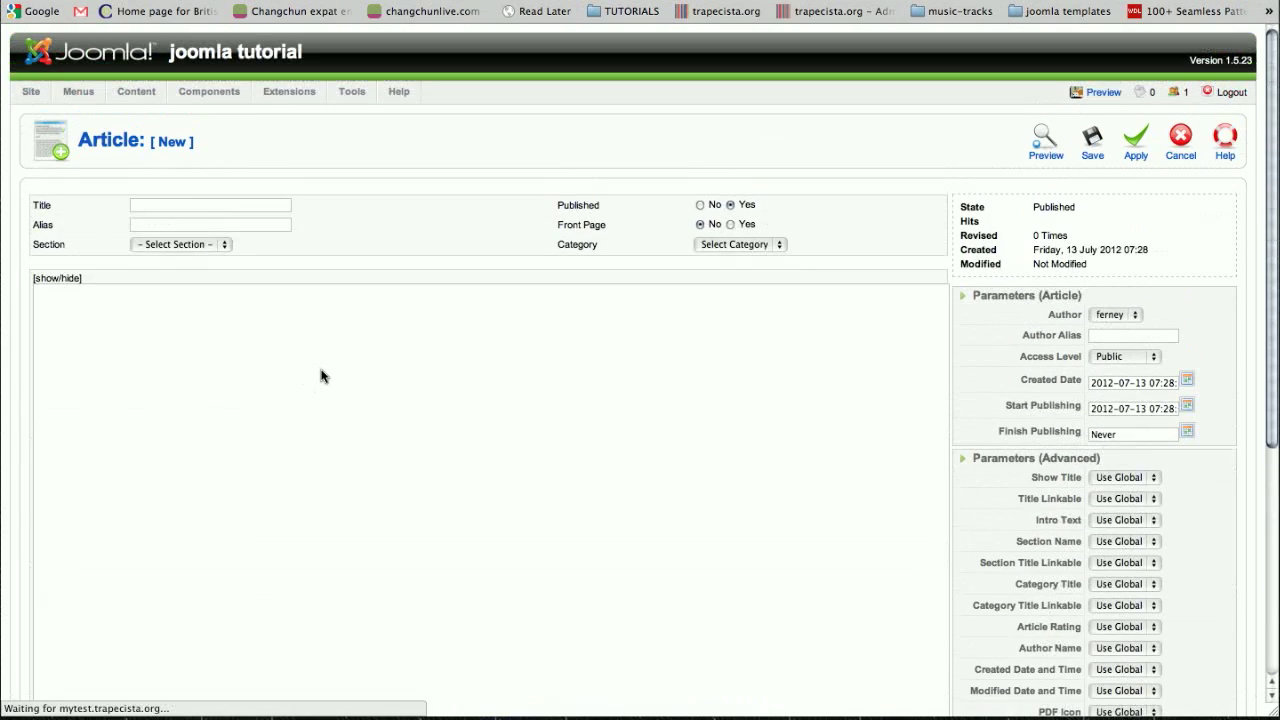
pyautogui.scroll(-2, 323, 376)
pyautogui.scroll(-3, 322, 375)
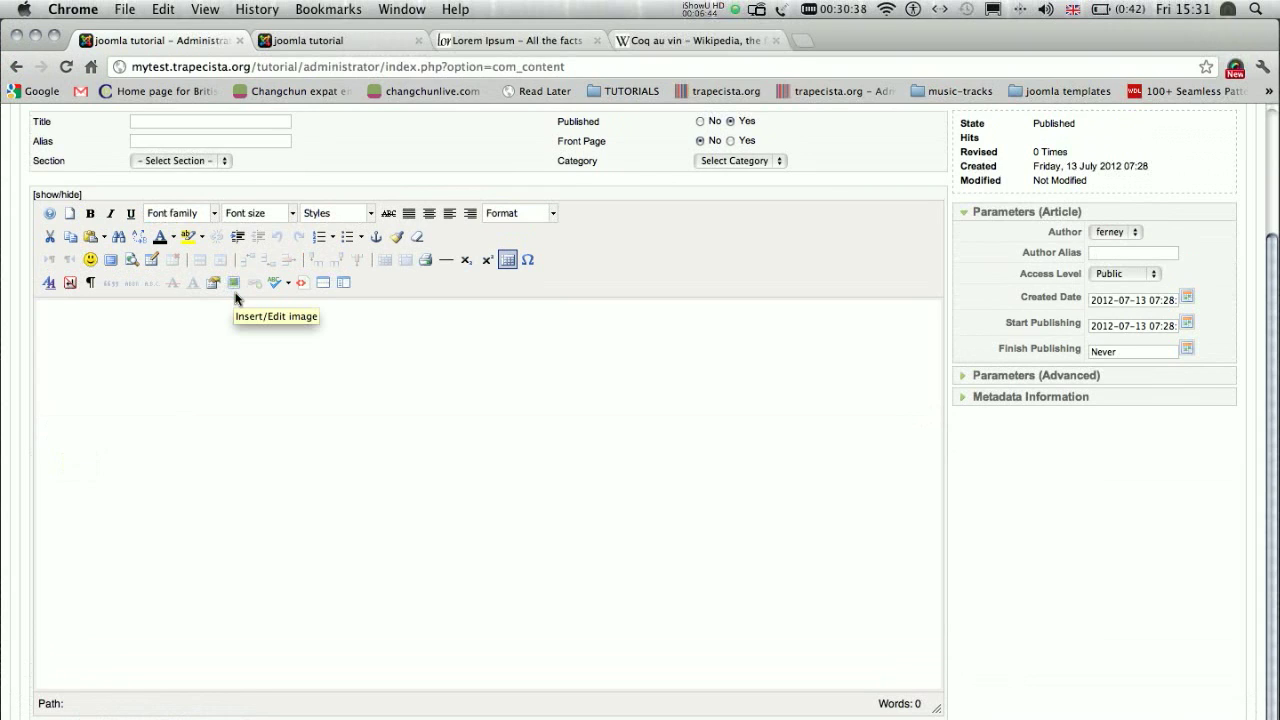
# - Browse the root image folder in the editor's Image Manager, and cancel both the dialog and the new article
pyautogui.click(234, 284)
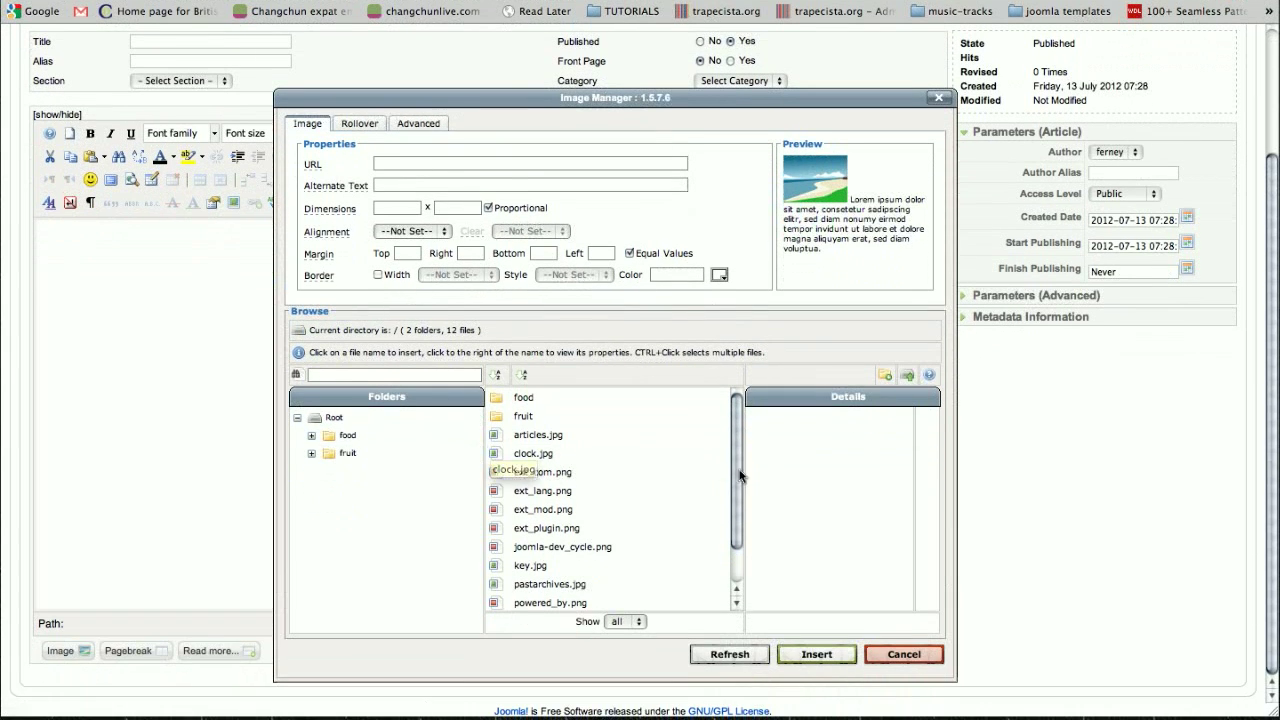
pyautogui.moveTo(738, 460); pyautogui.dragTo(736, 452)
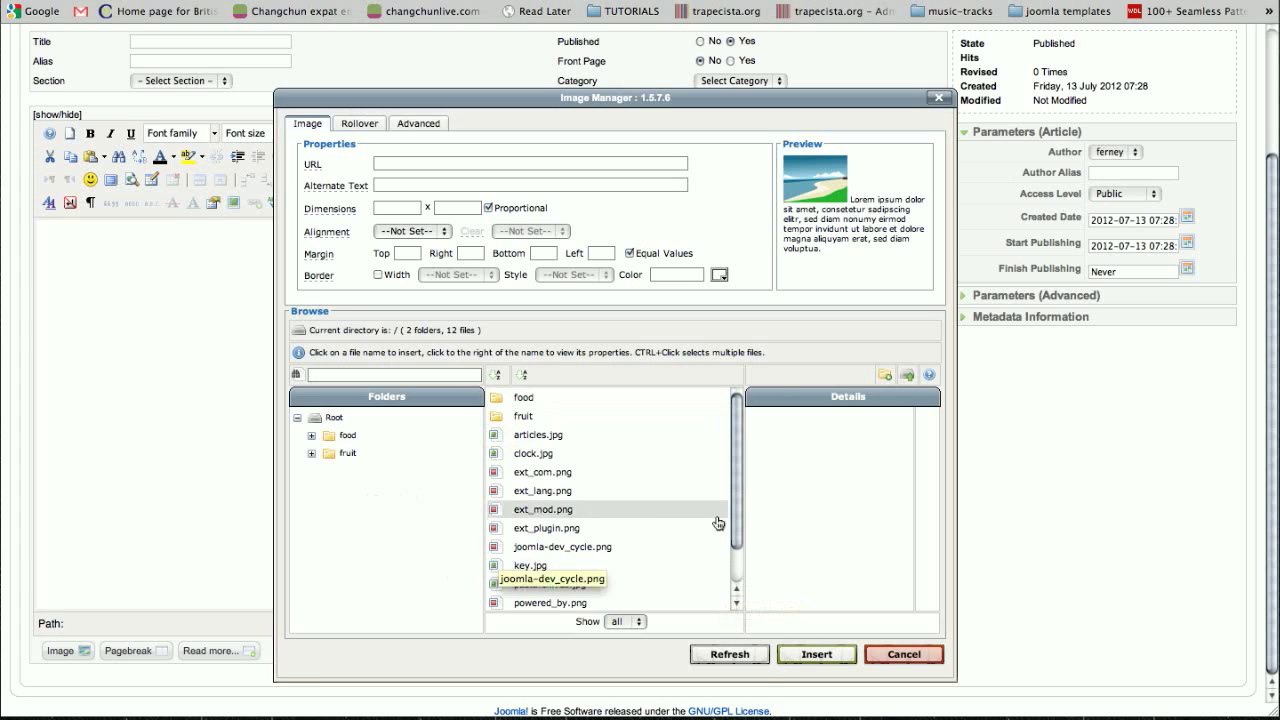
pyautogui.moveTo(743, 514)
pyautogui.mouseDown()
pyautogui.moveTo(738, 543)
pyautogui.moveTo(735, 480)
pyautogui.moveTo(738, 513)
pyautogui.mouseUp()
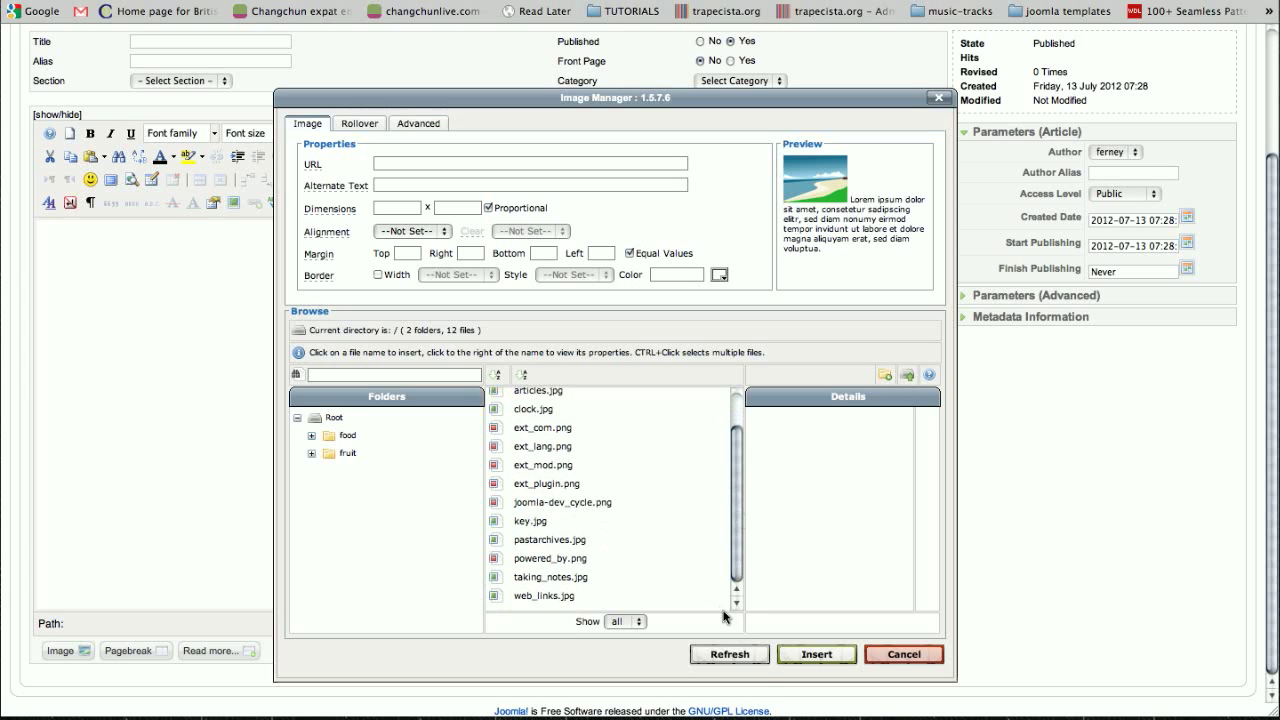
pyautogui.click(900, 655)
pyautogui.scroll(3, 467, 413)
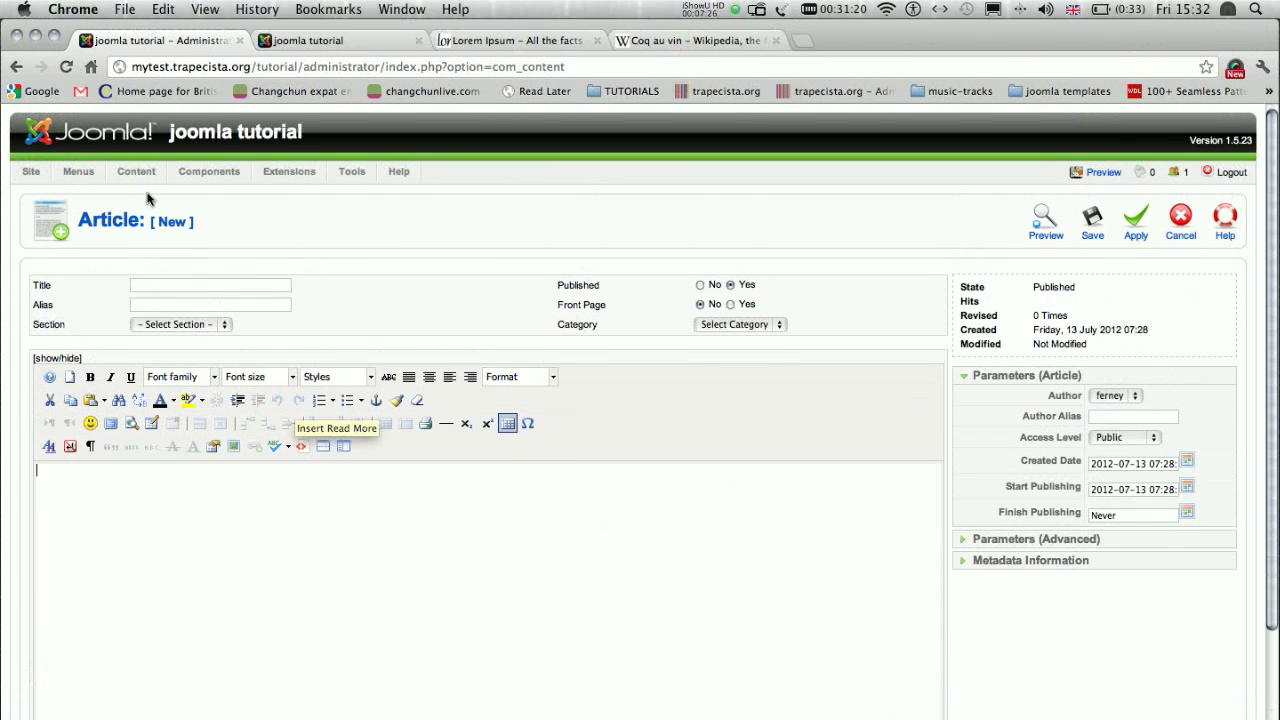
pyautogui.click(1180, 220)
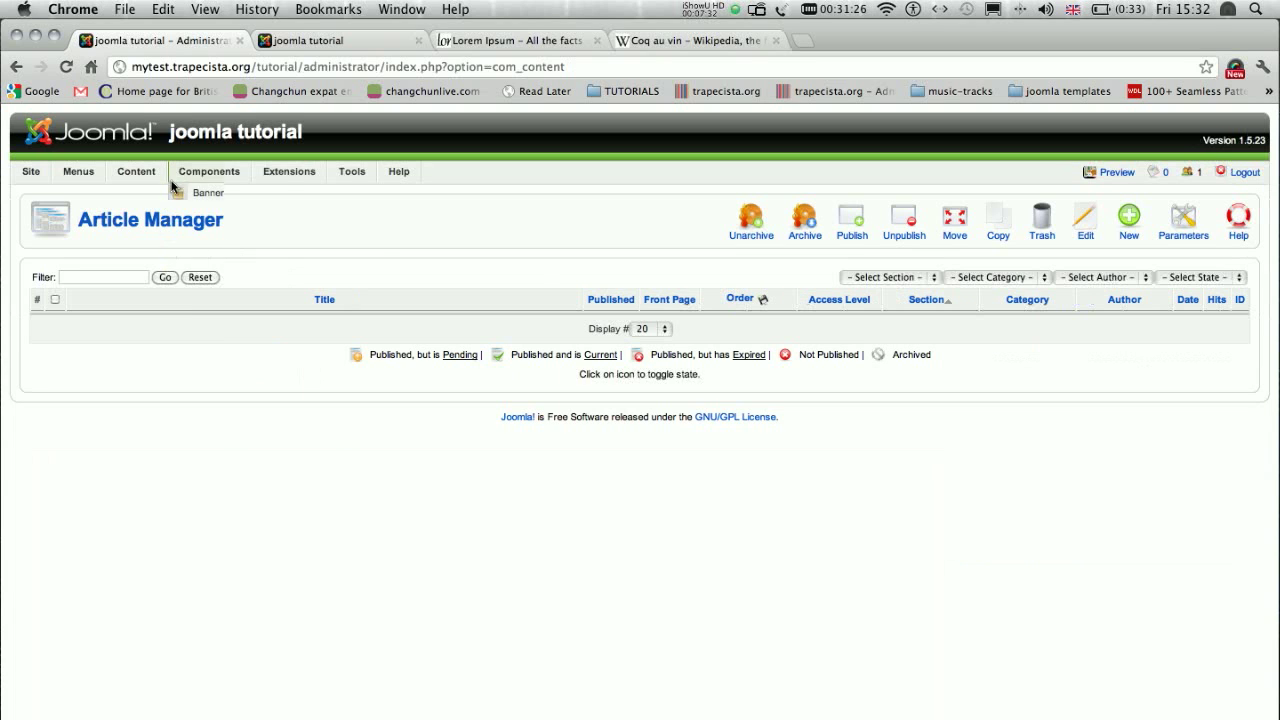
# - Reopen ninjaXplorer and go to the images/stories directory
pyautogui.click(211, 280)
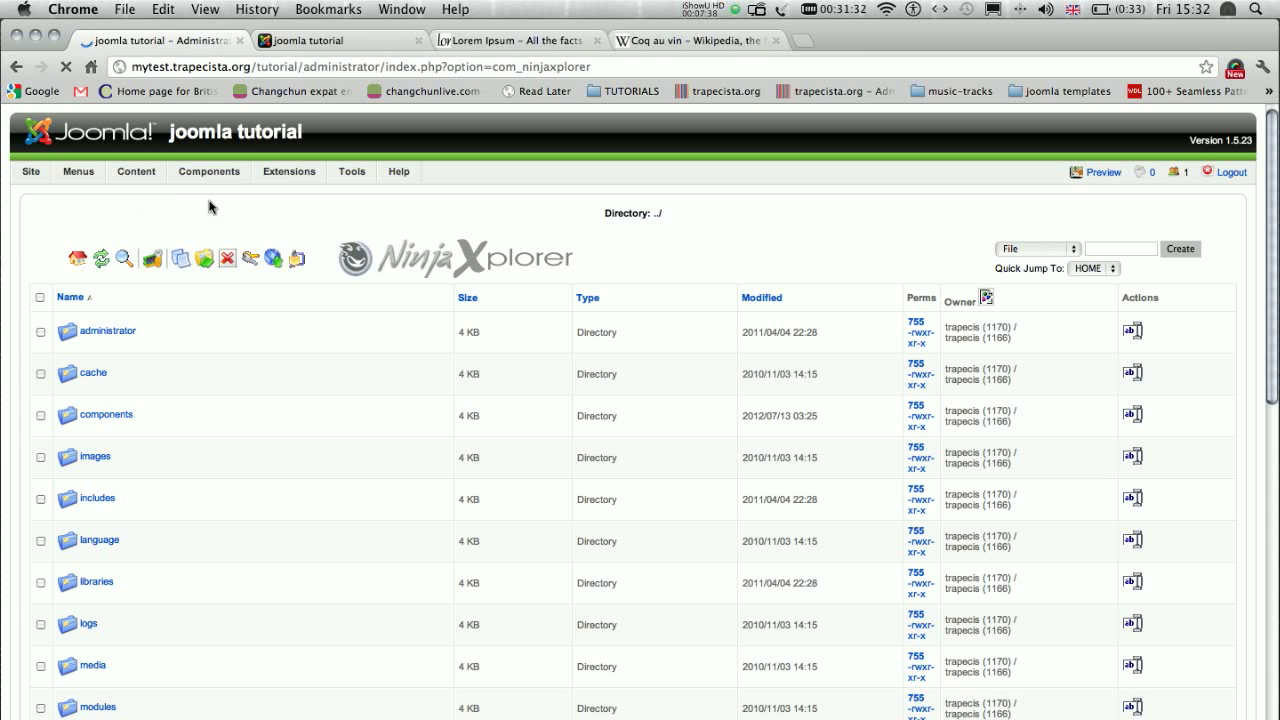
pyautogui.scroll(-5, 240, 305)
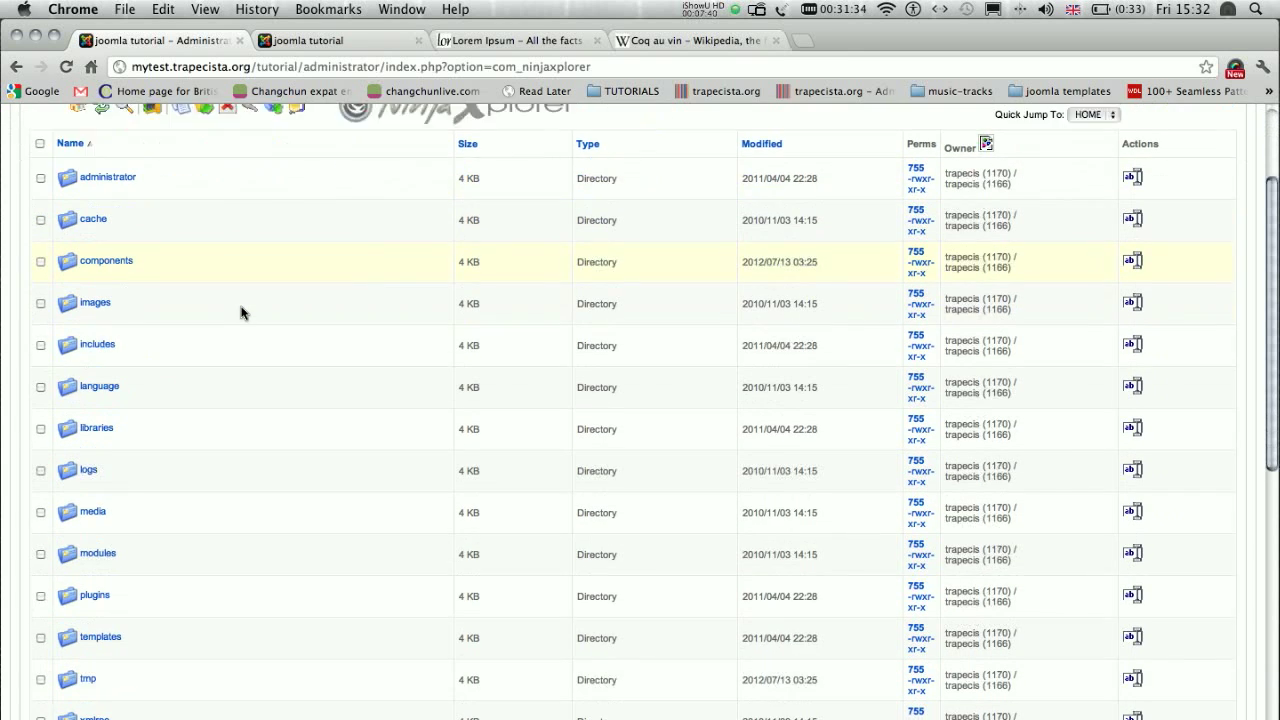
pyautogui.scroll(-3, 120, 391)
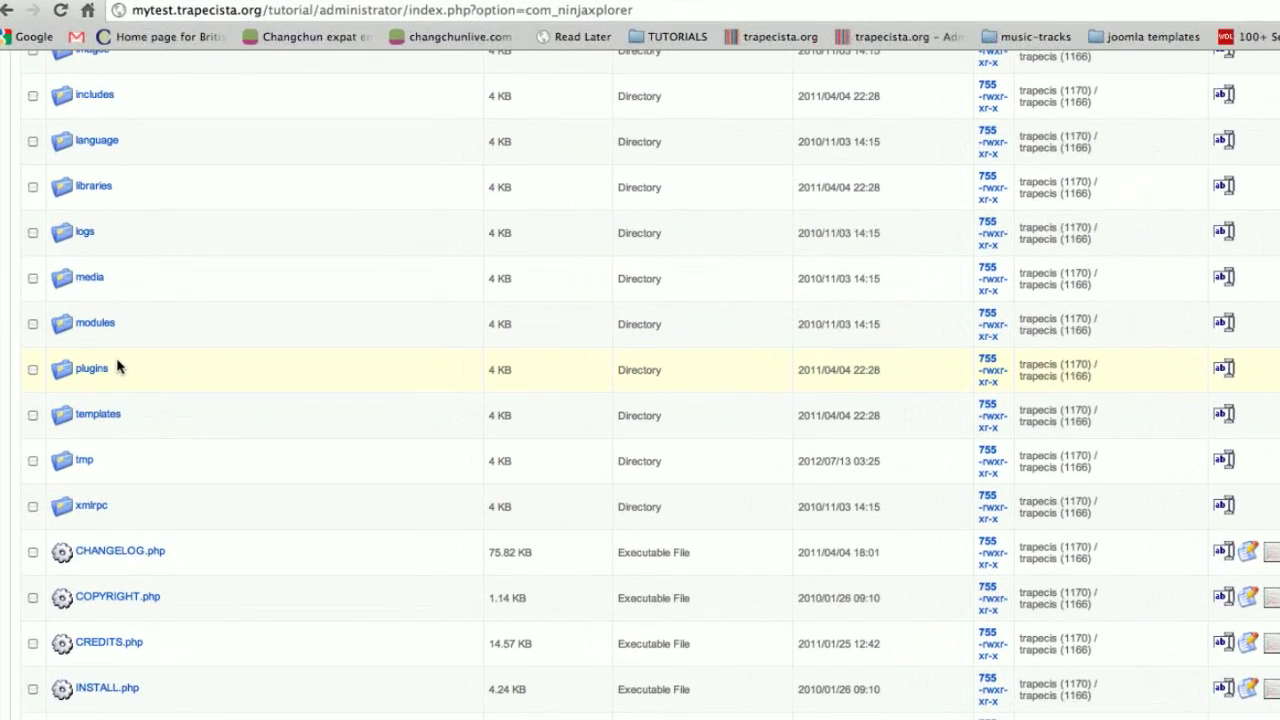
pyautogui.scroll(5, 117, 367)
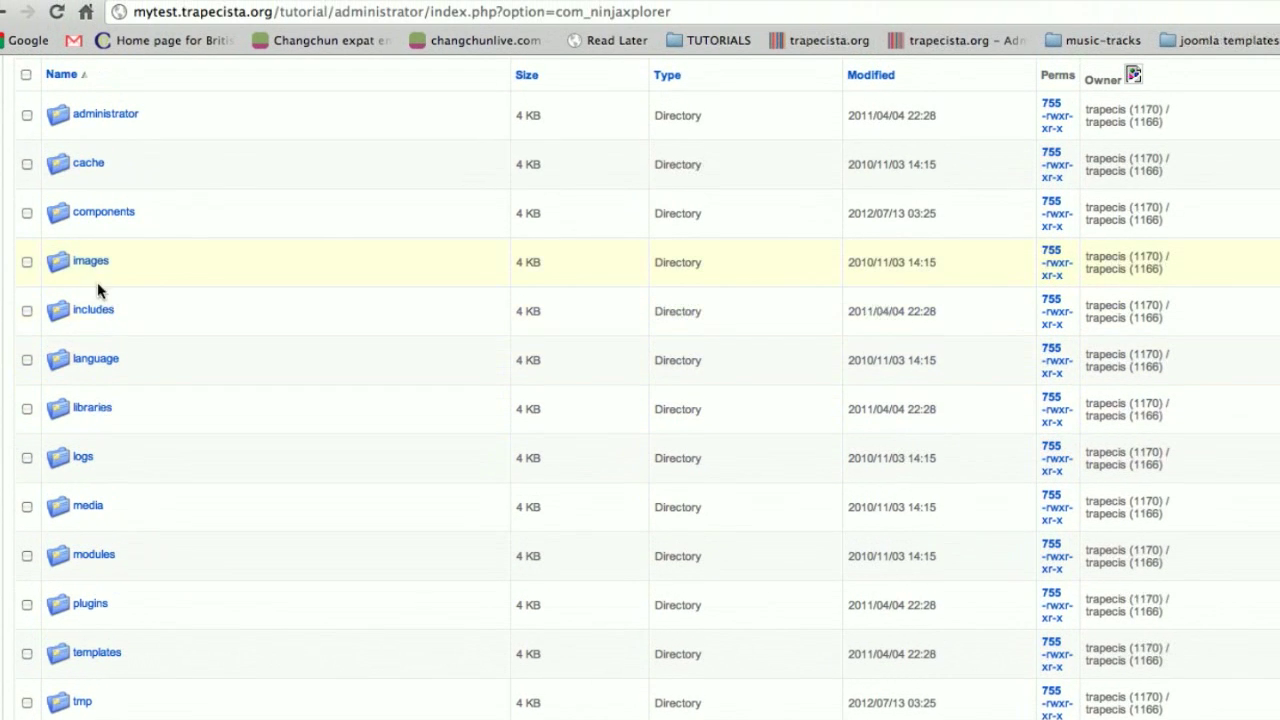
pyautogui.click(92, 262)
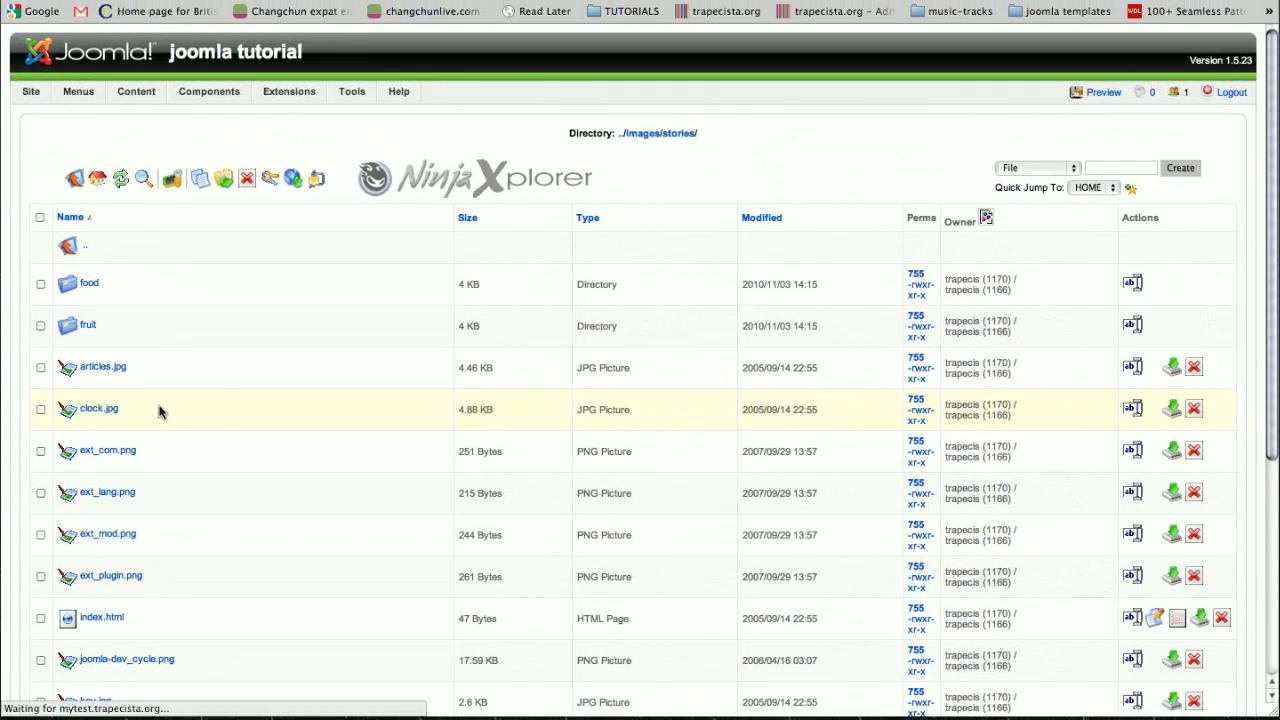
# - Examine the subfolders and image files listed in the images/stories directory
pyautogui.scroll(-5, 214, 403)
pyautogui.scroll(5, 214, 403)
pyautogui.scroll(-2, 214, 403)
pyautogui.scroll(-3, 214, 403)
pyautogui.scroll(5, 214, 403)
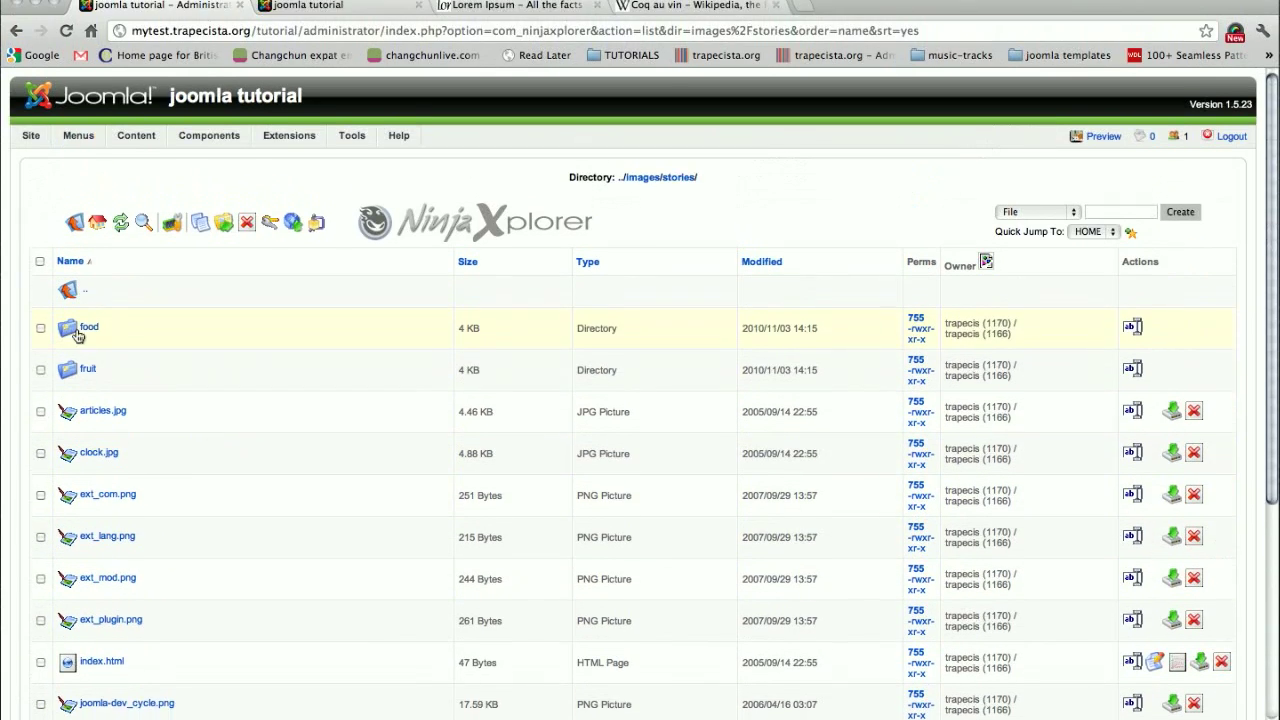
pyautogui.scroll(-3, 175, 365)
pyautogui.scroll(-1, 200, 378)
pyautogui.scroll(5, 200, 370)
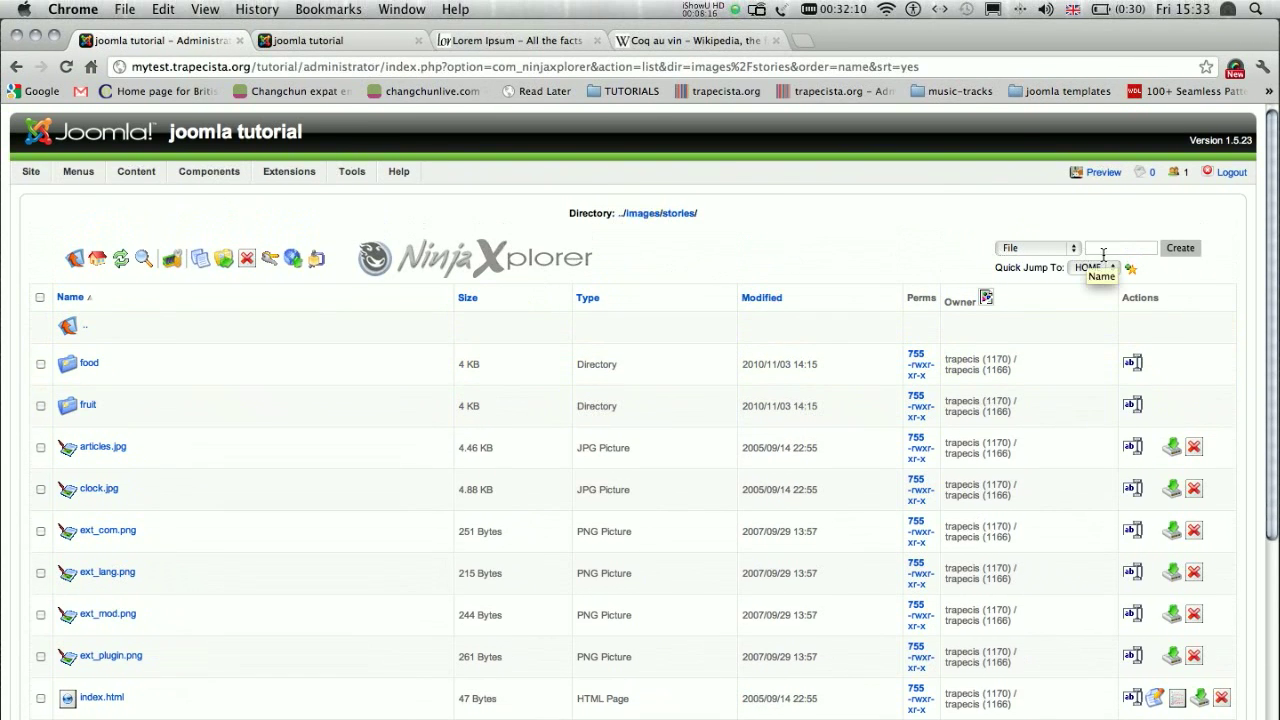
# - Create a new directory named western_food inside images/stories
pyautogui.click(1071, 253)
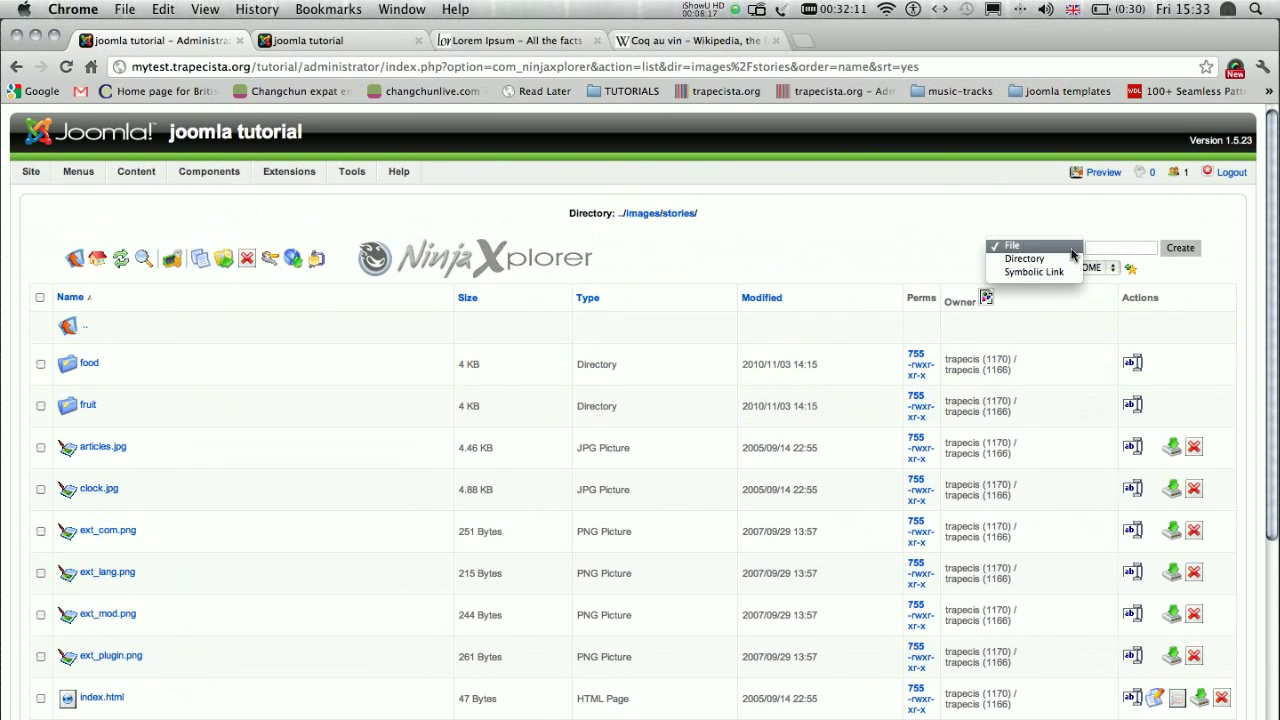
pyautogui.click(1021, 264)
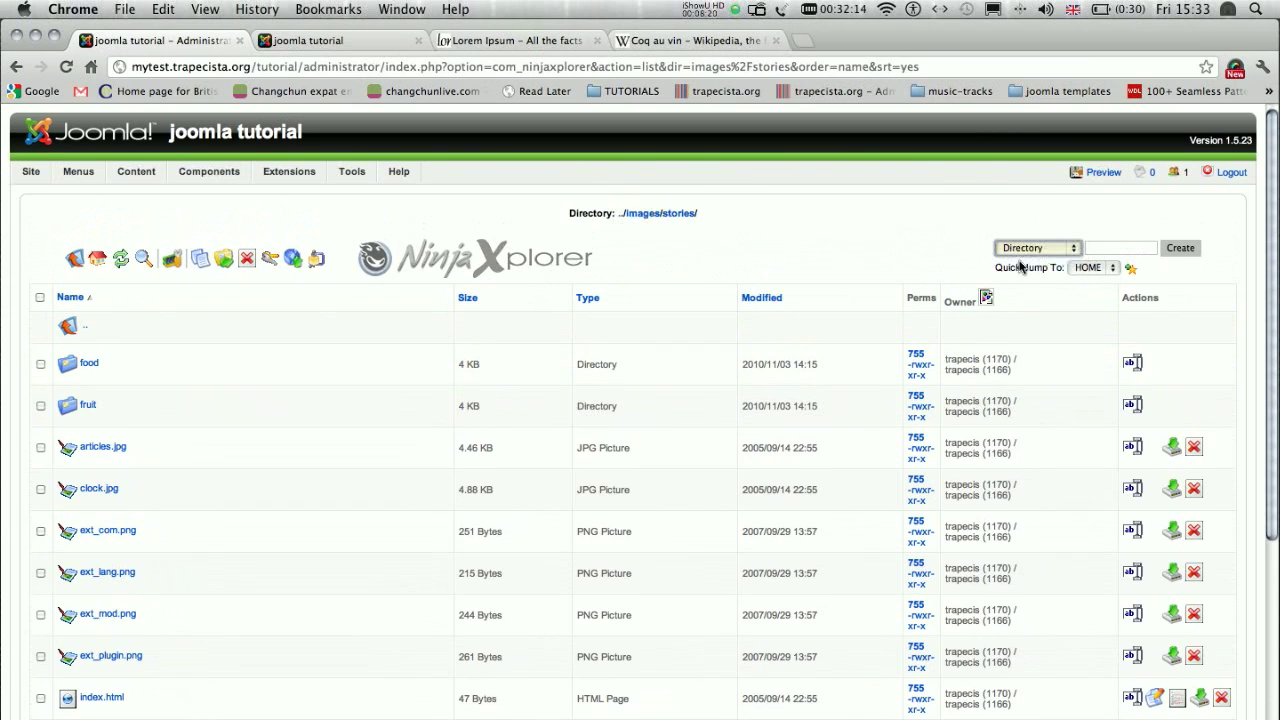
pyautogui.click(1117, 254)
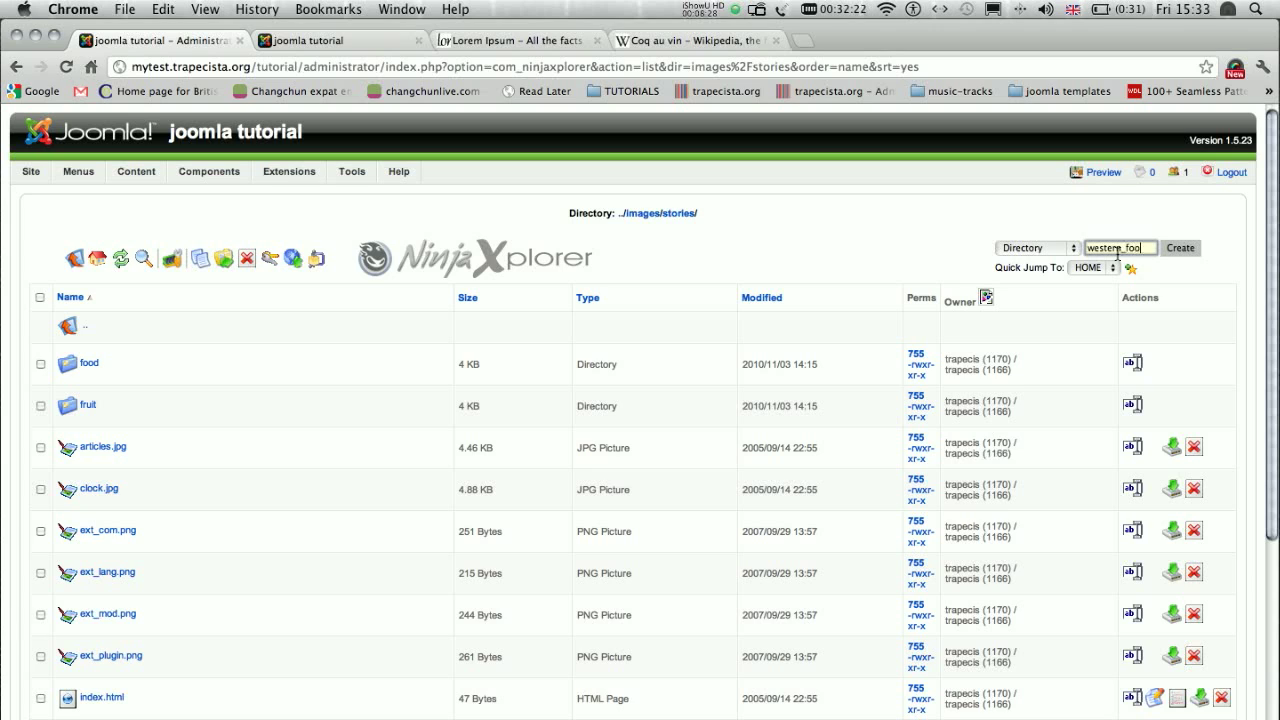
pyautogui.click(1183, 254)
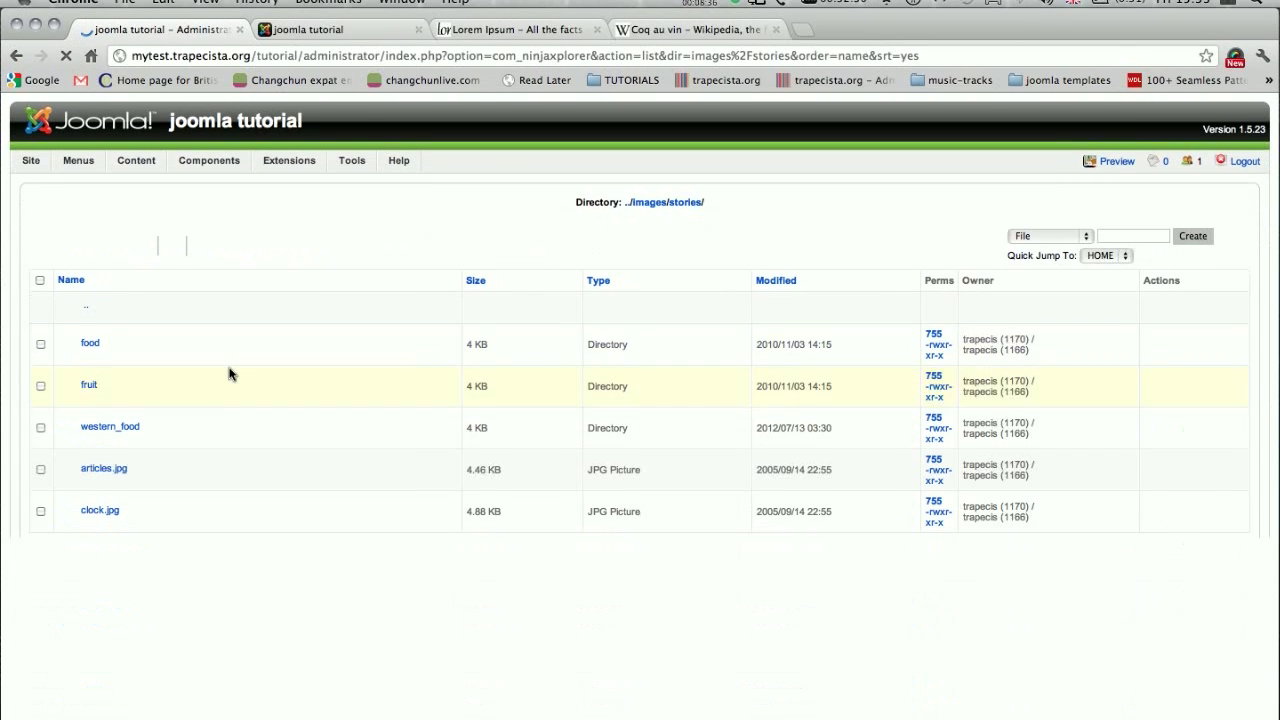
# - Create a new directory named french_food inside the western_food directory
pyautogui.scroll(-1, 230, 374)
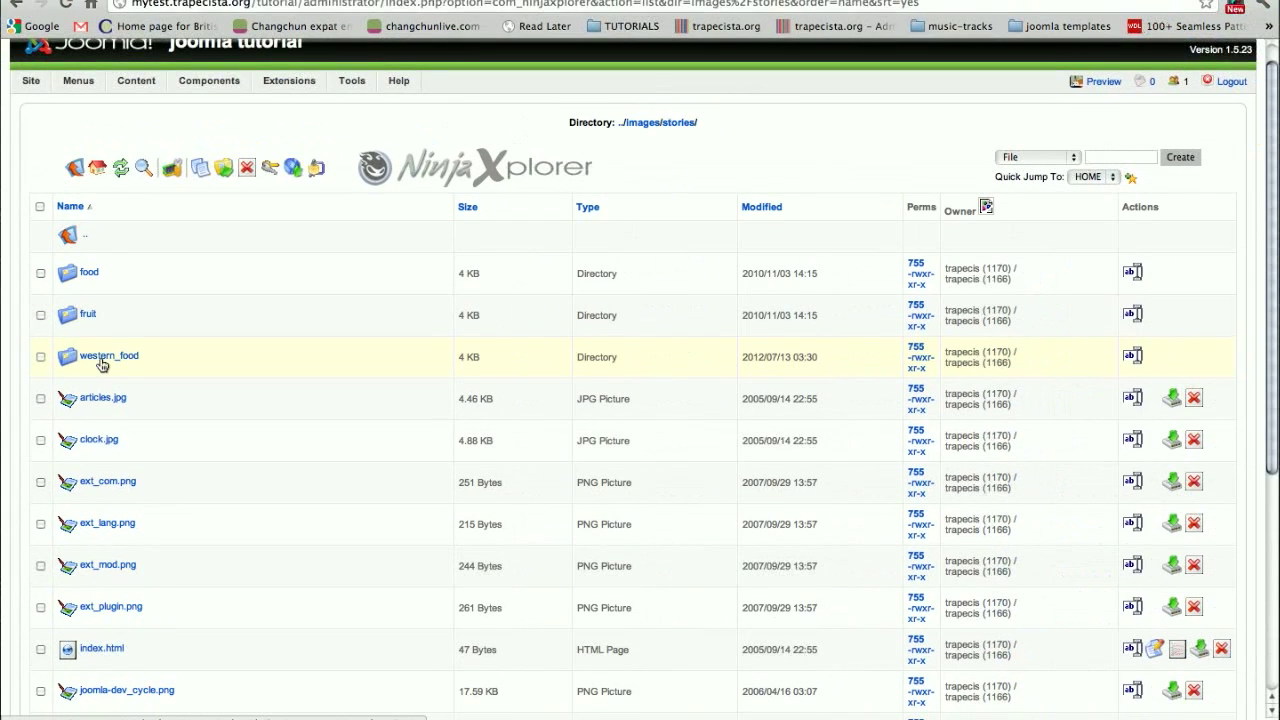
pyautogui.click(101, 364)
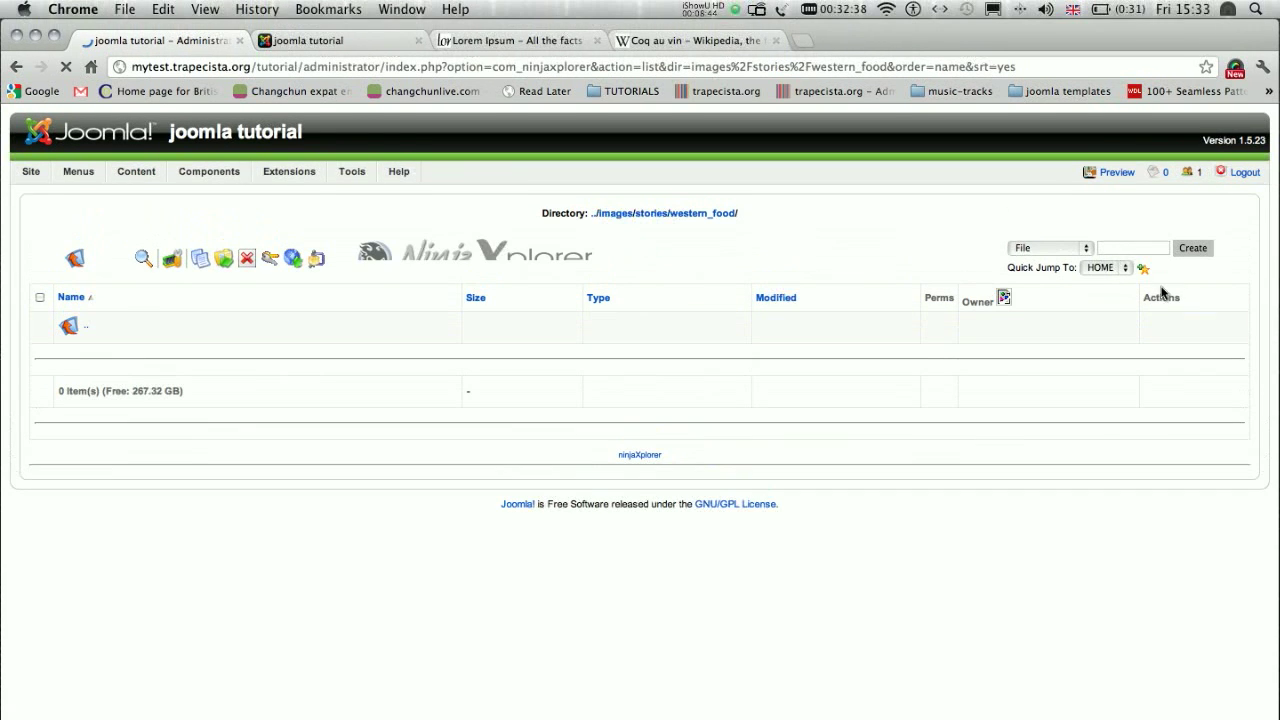
pyautogui.click(1151, 250)
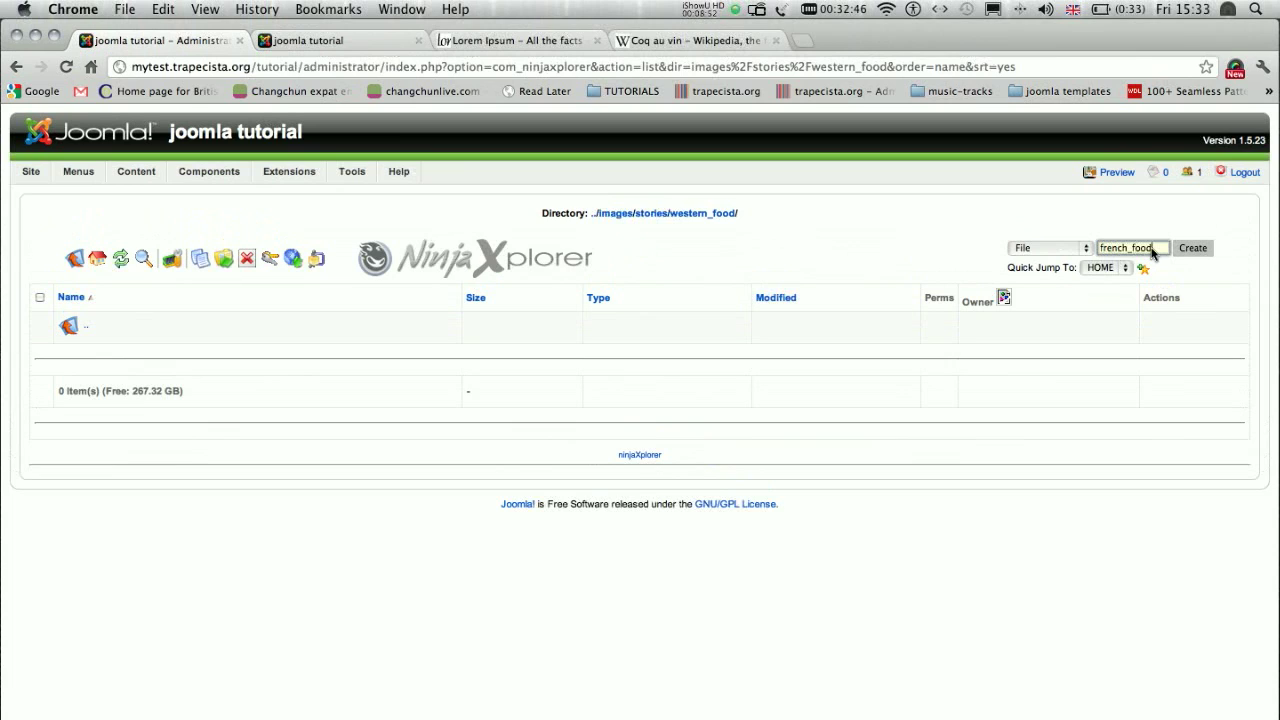
pyautogui.click(1082, 252)
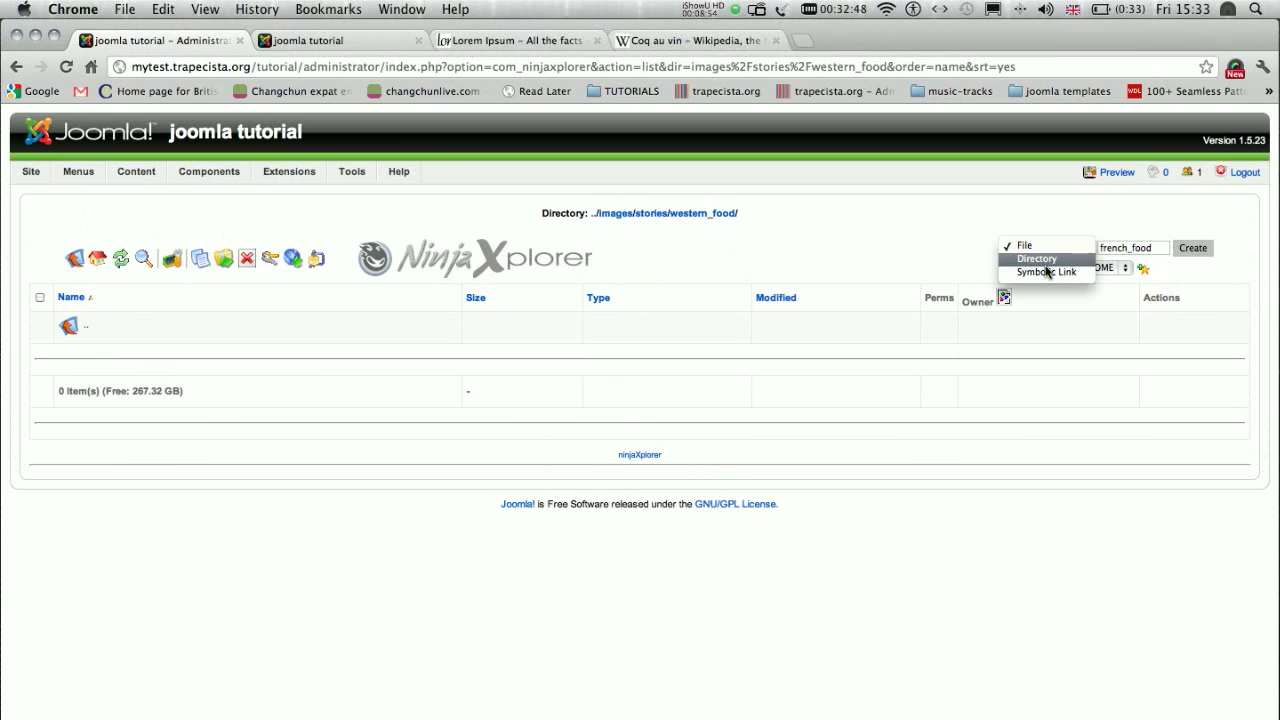
pyautogui.click(1038, 259)
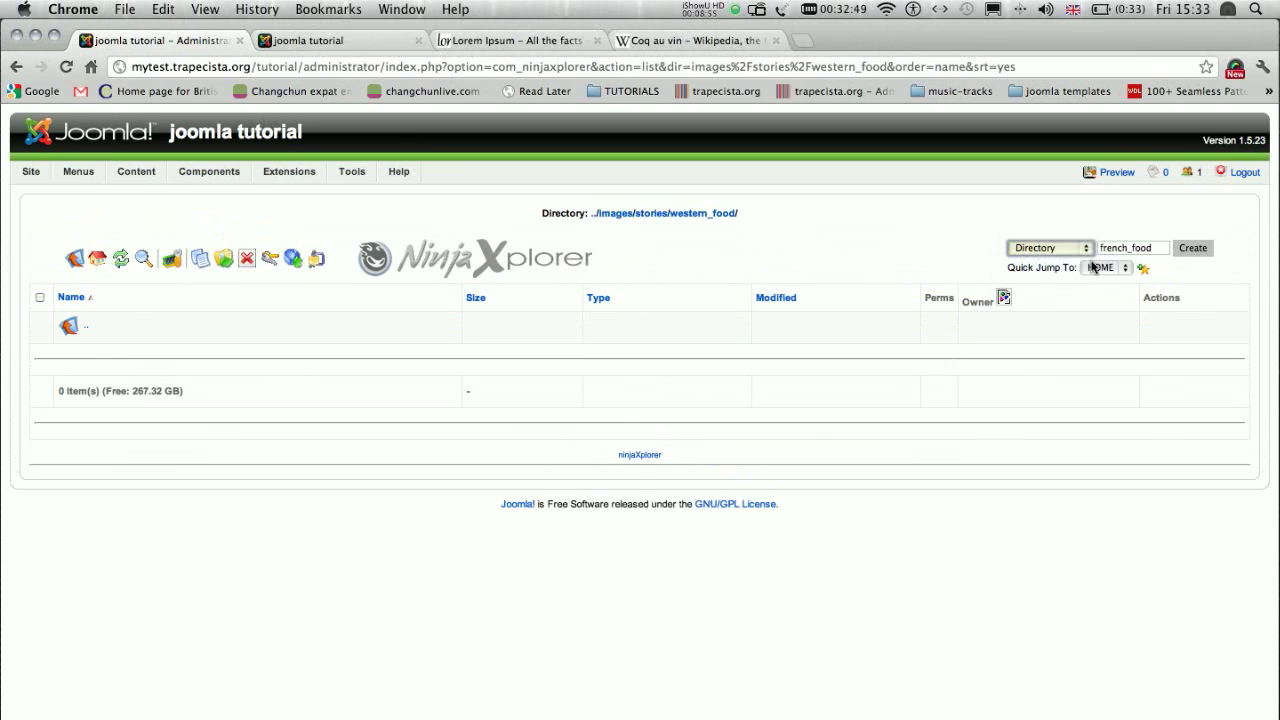
pyautogui.click(1193, 249)
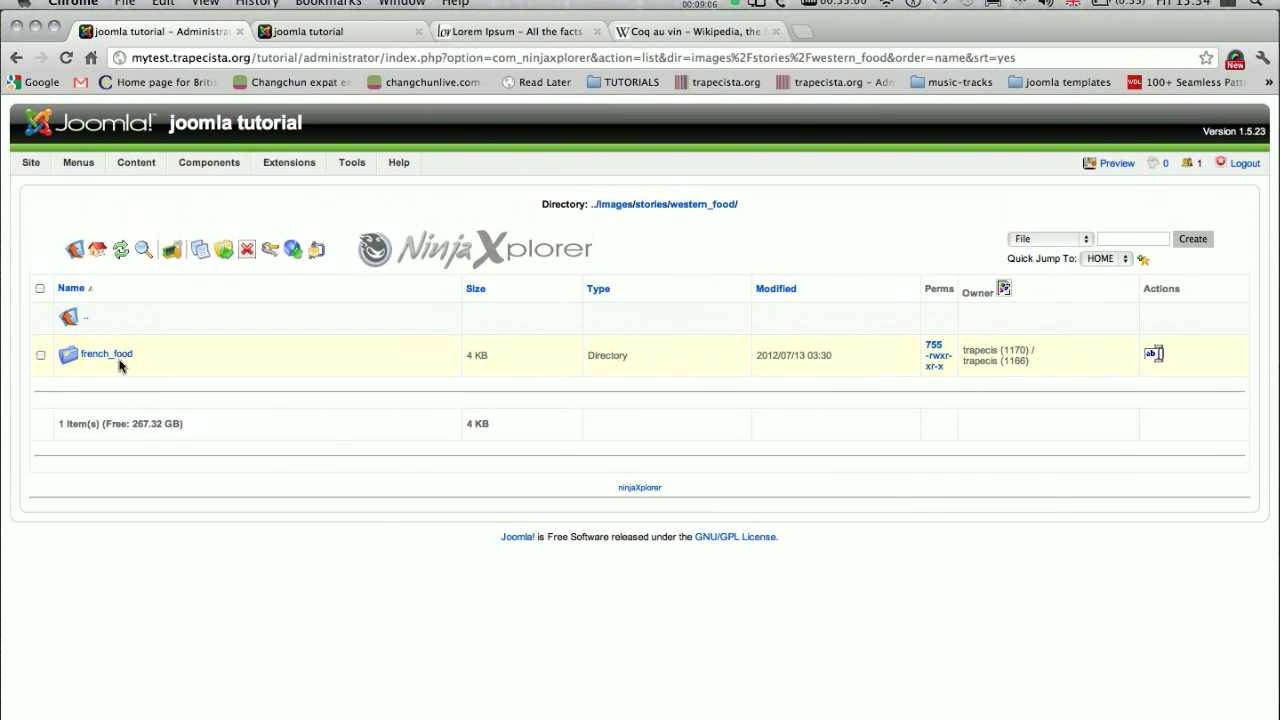
# - Upload Coq_au_vin_rouge.jpeg from the Desktop into the french_food directory
pyautogui.click(68, 360)
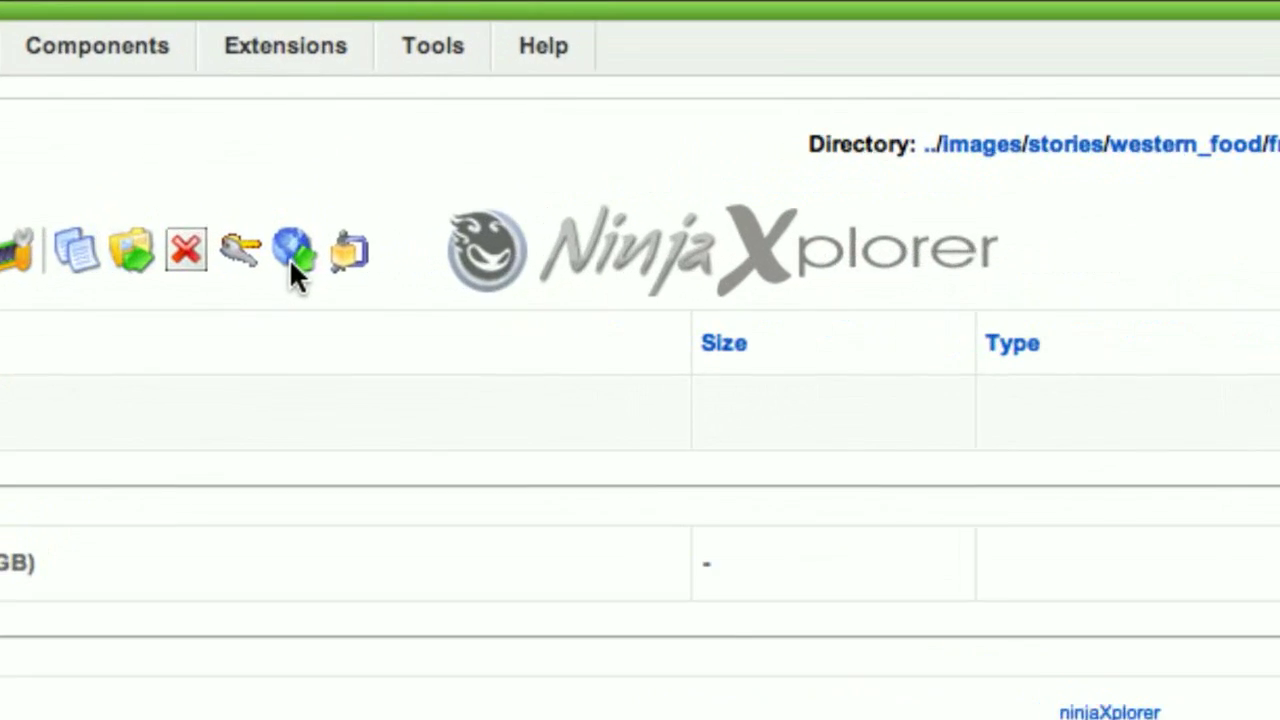
pyautogui.click(291, 262)
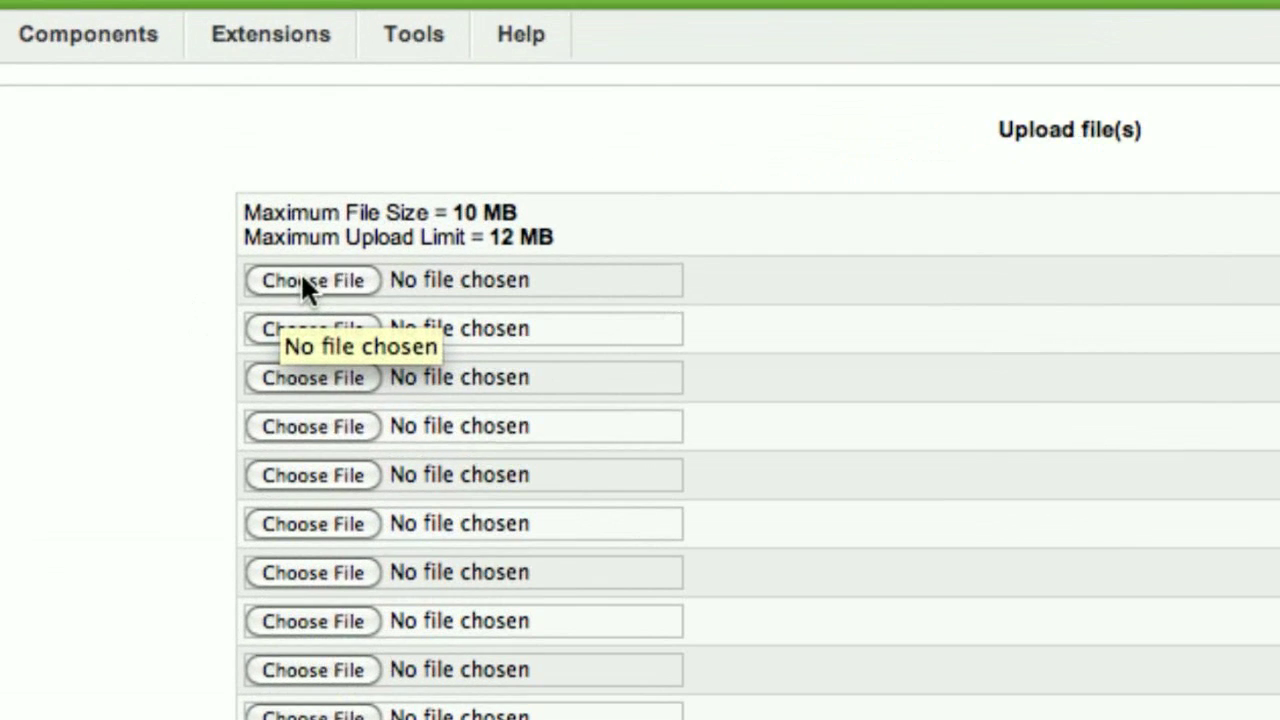
pyautogui.click(302, 278)
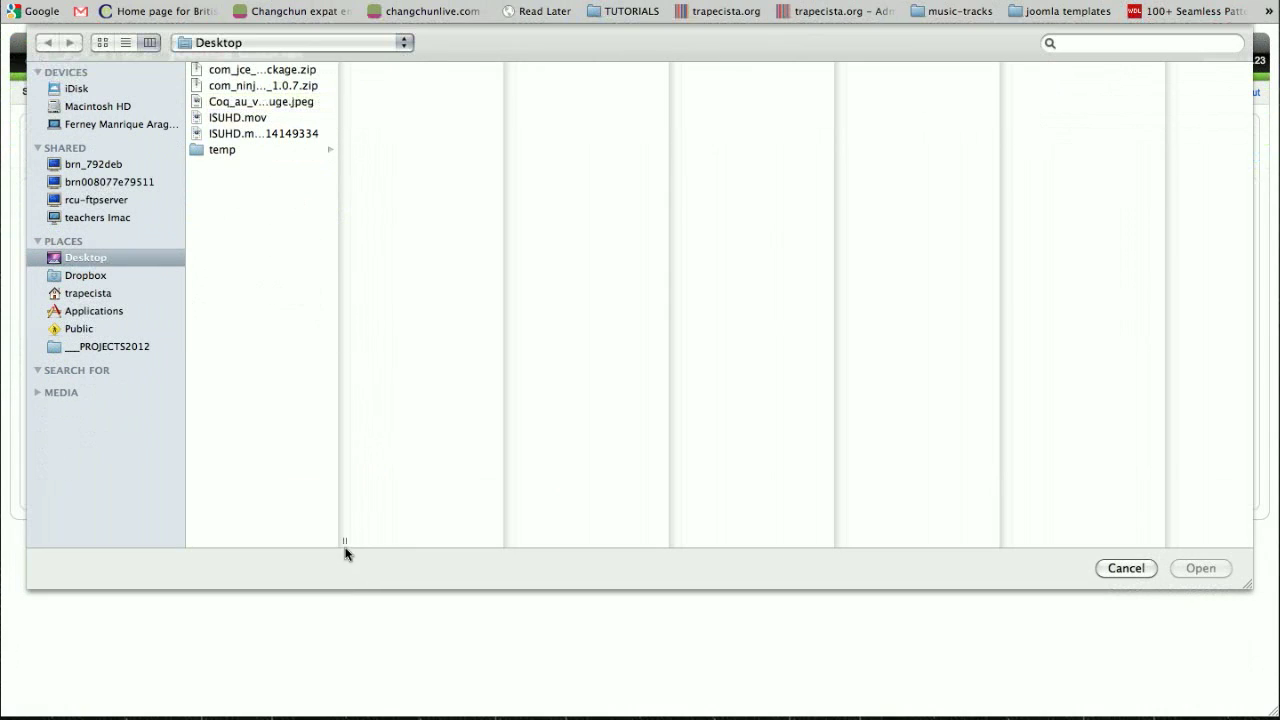
pyautogui.moveTo(345, 550); pyautogui.dragTo(471, 543)
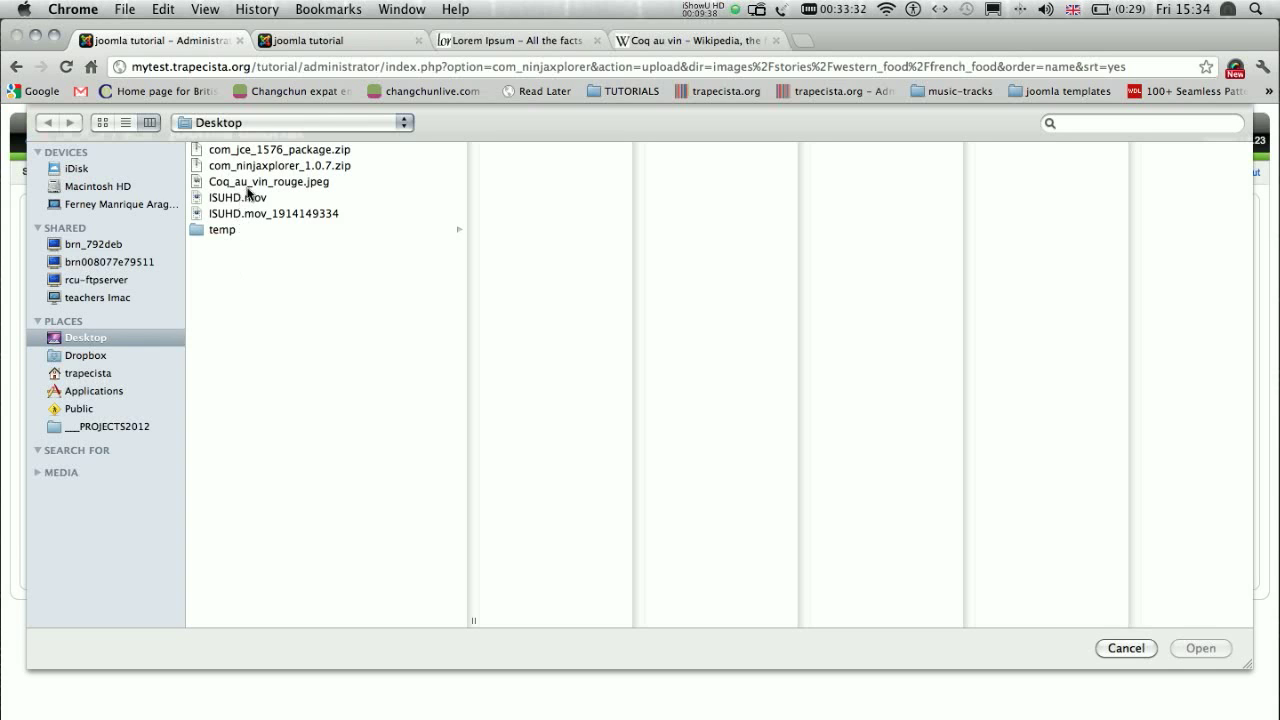
pyautogui.click(250, 184)
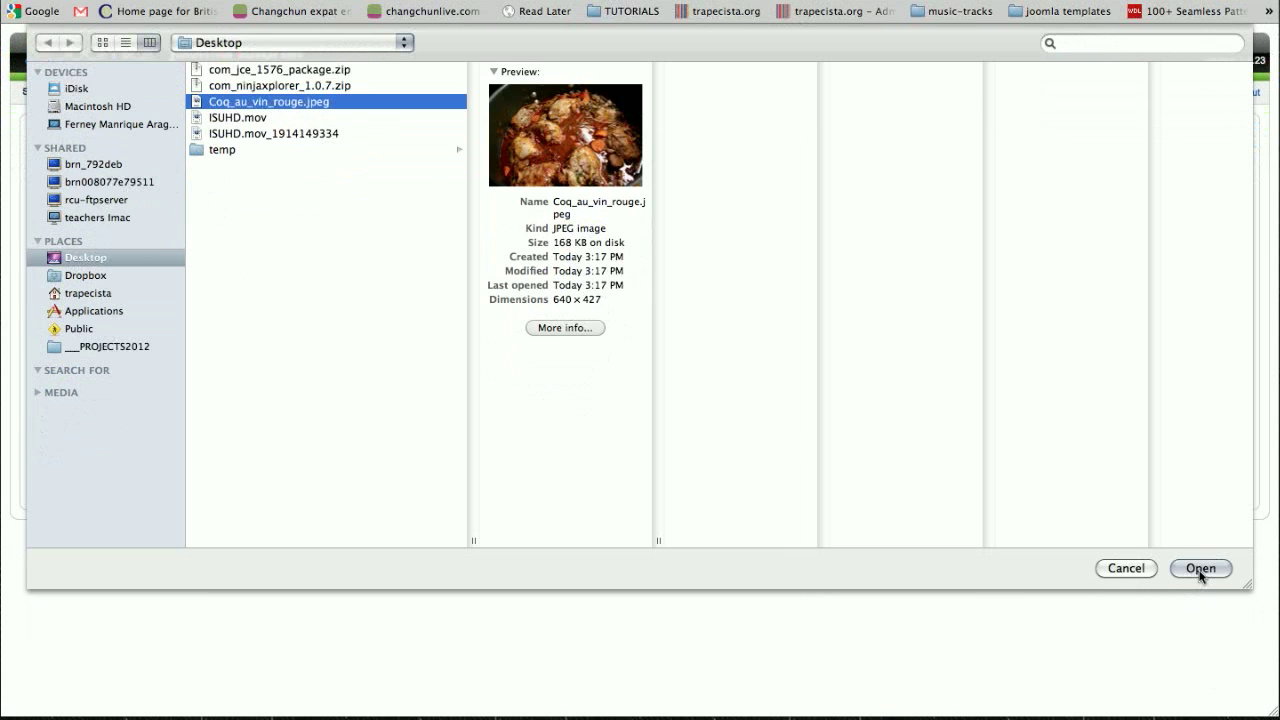
pyautogui.click(1200, 568)
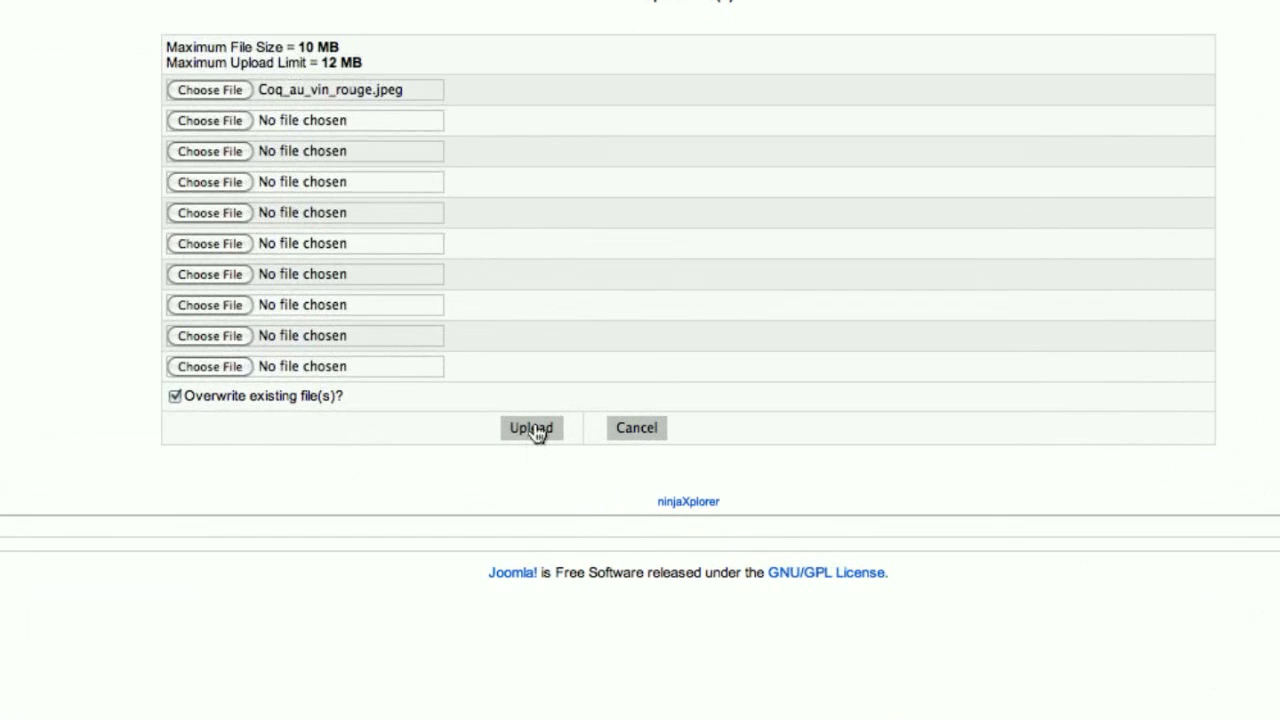
pyautogui.click(532, 437)
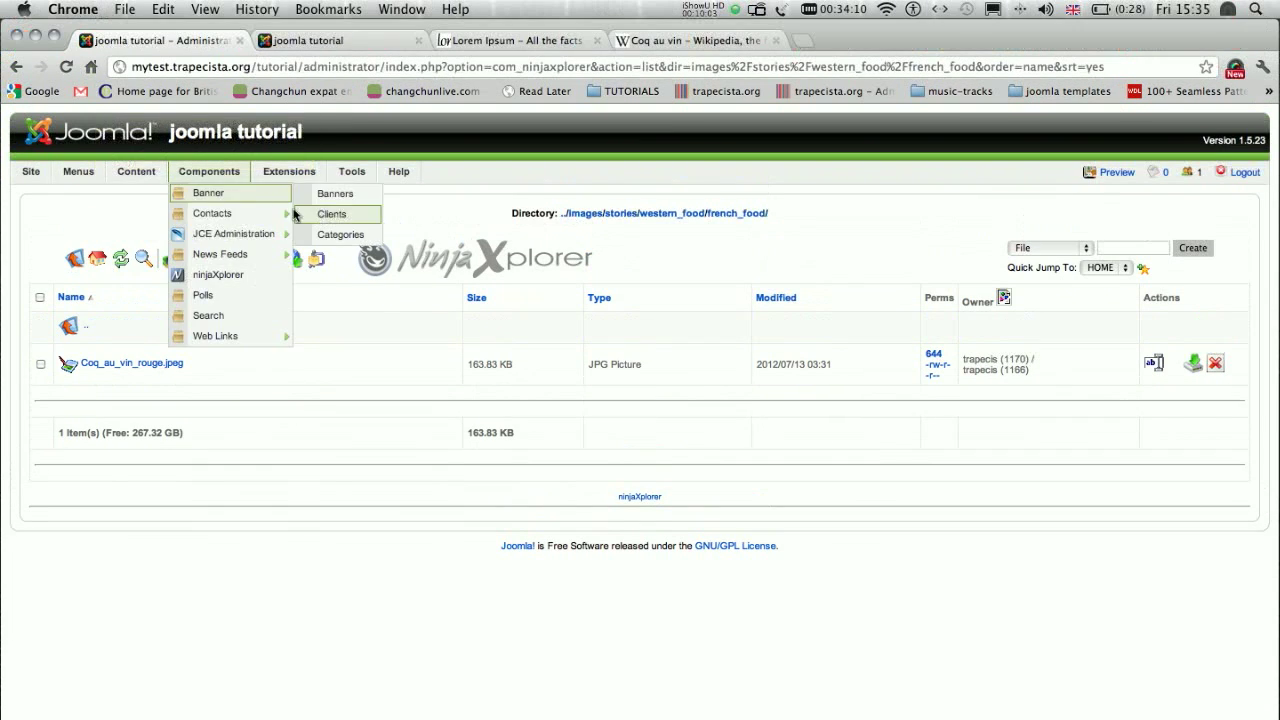
# - Start a new article in the Article Manager and title it "Chicken in red wine"
pyautogui.moveTo(134, 132)
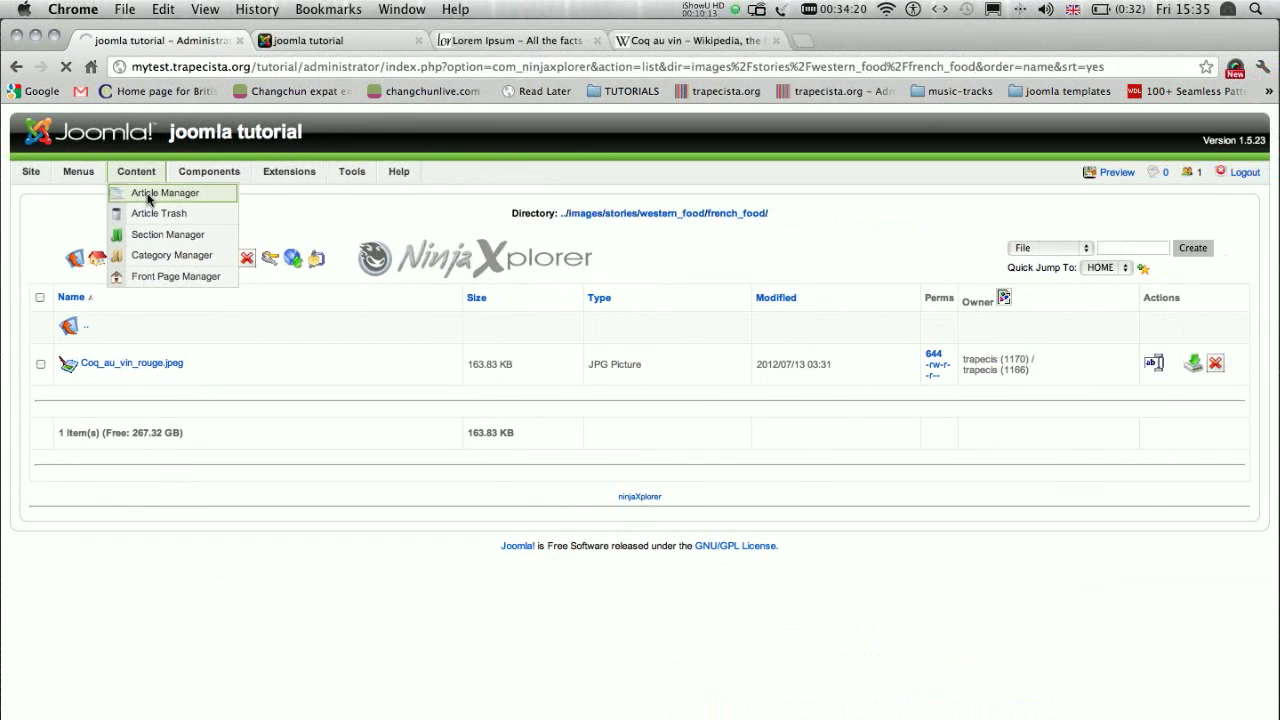
pyautogui.click(152, 194)
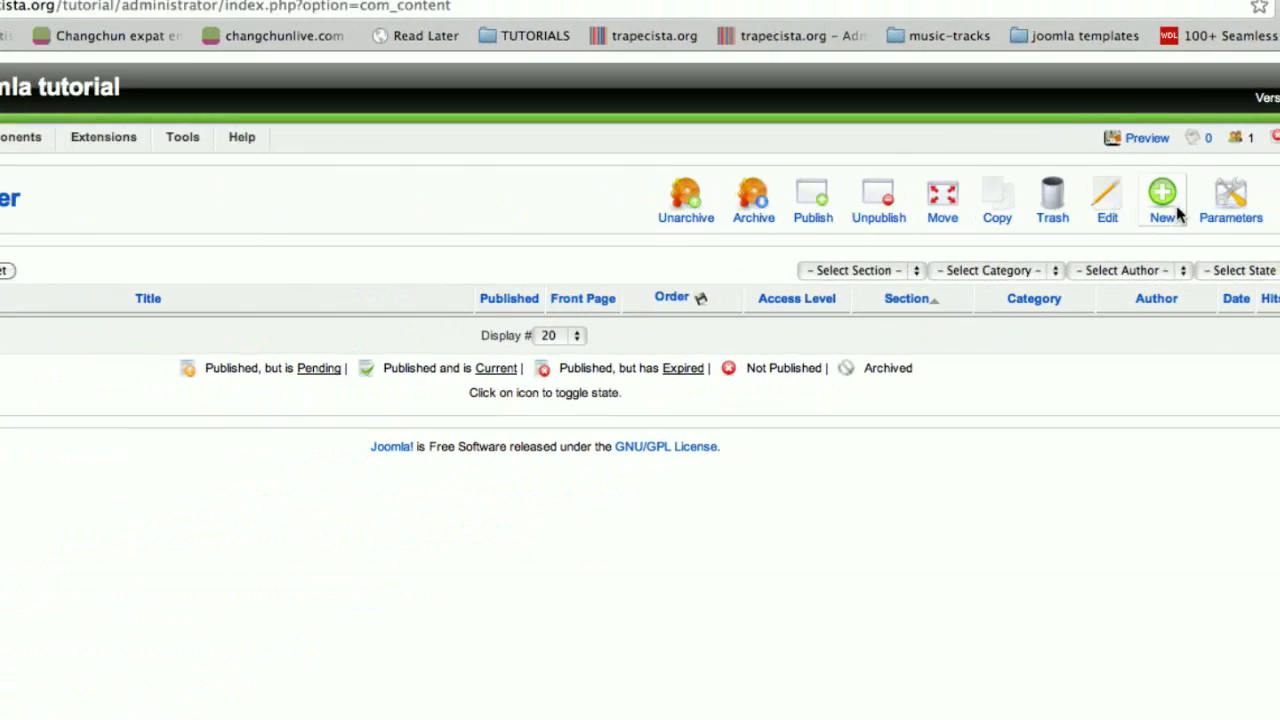
pyautogui.click(1175, 203)
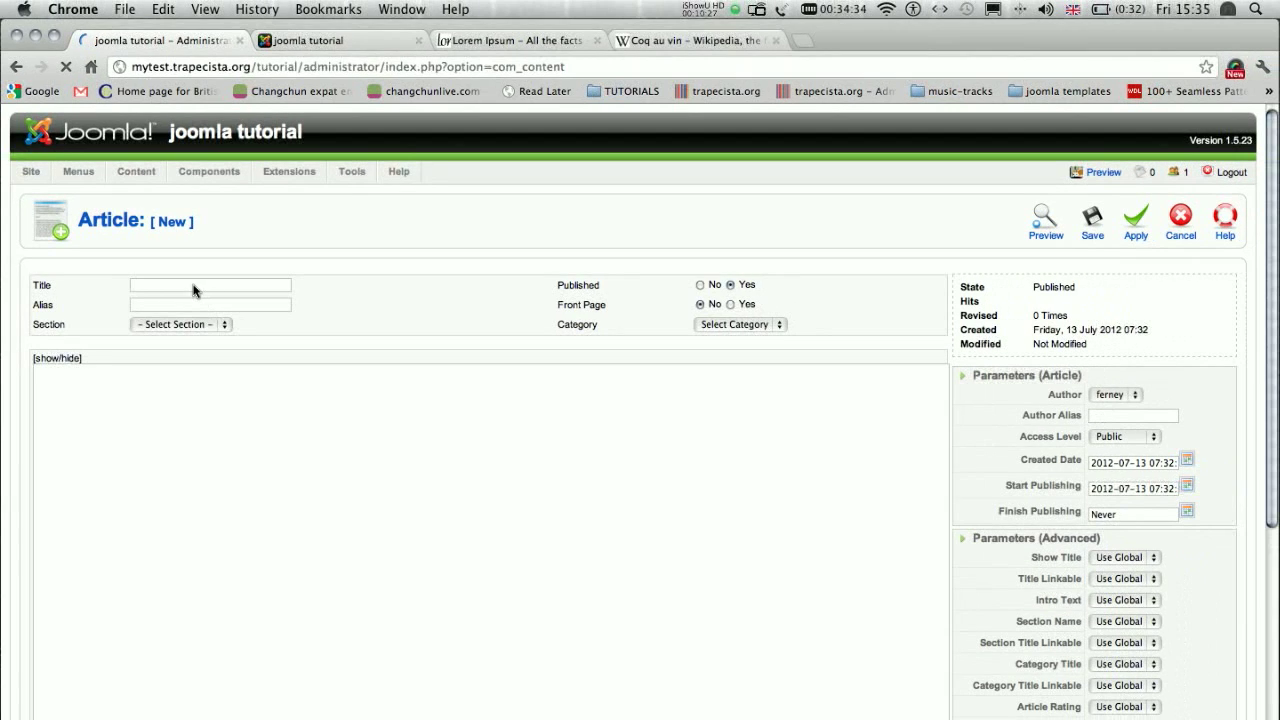
pyautogui.click(195, 287)
pyautogui.write('Chick')
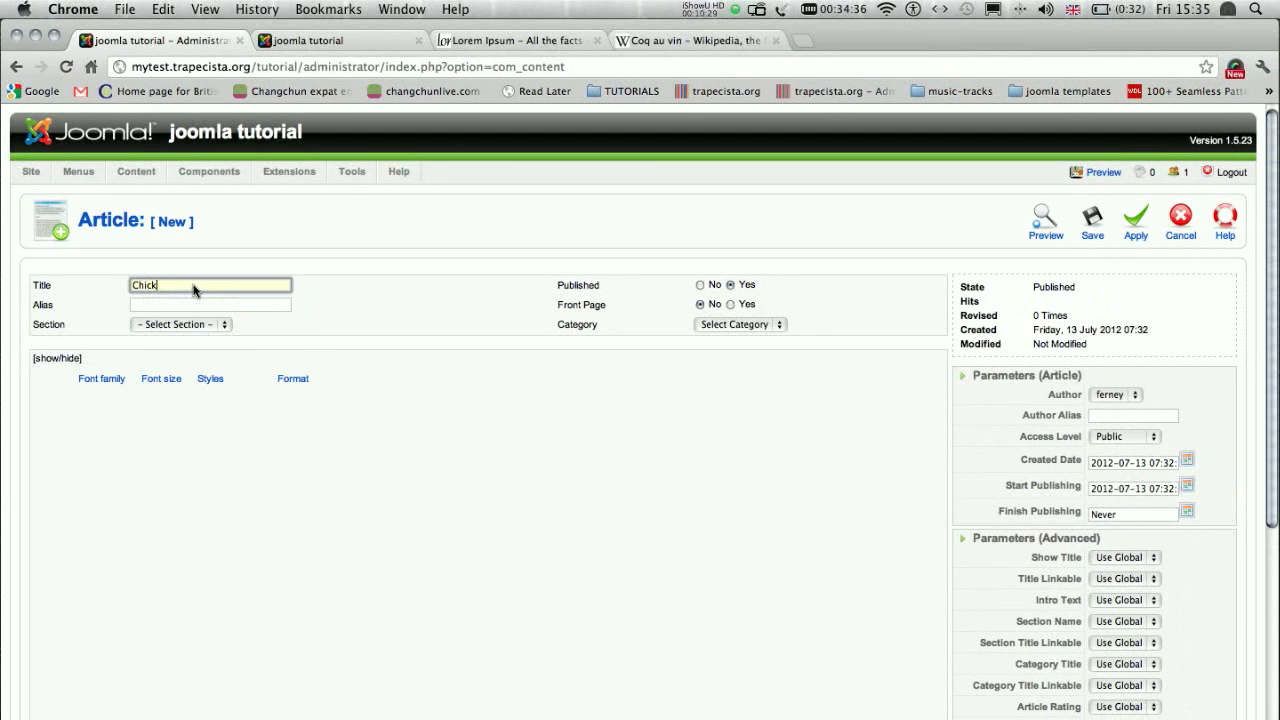
pyautogui.write('en in red wine')
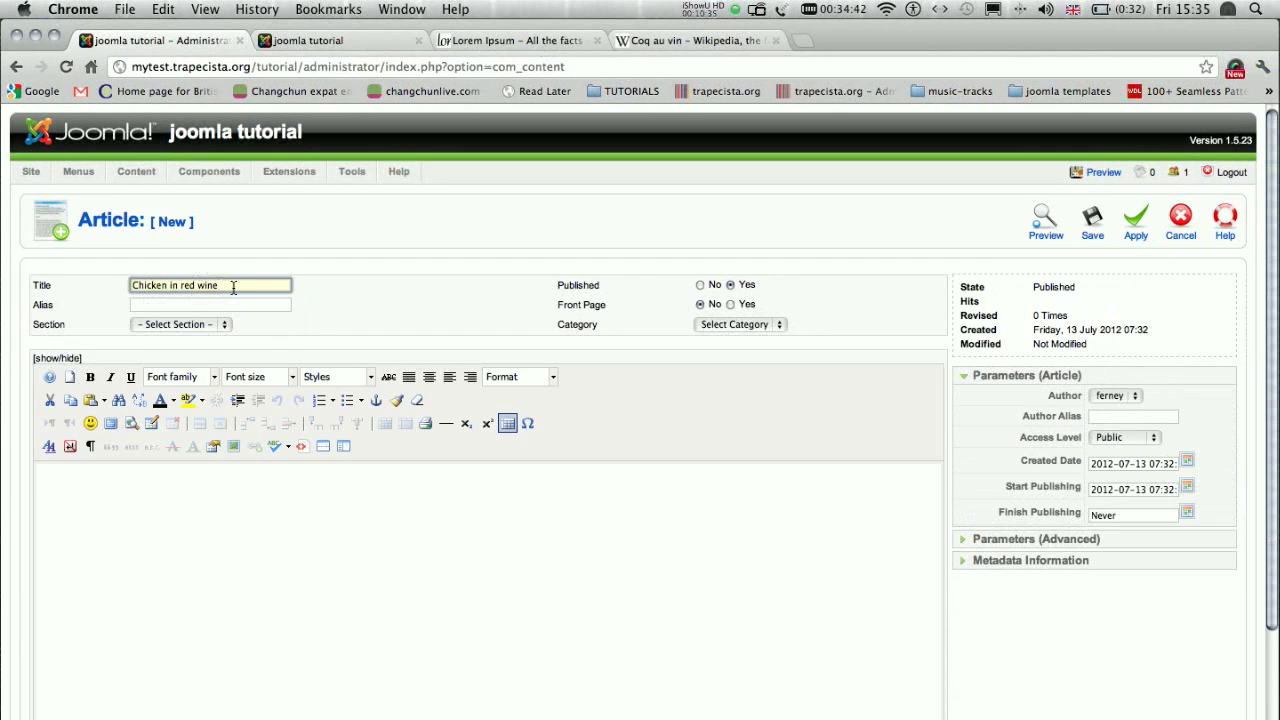
pyautogui.click(325, 315)
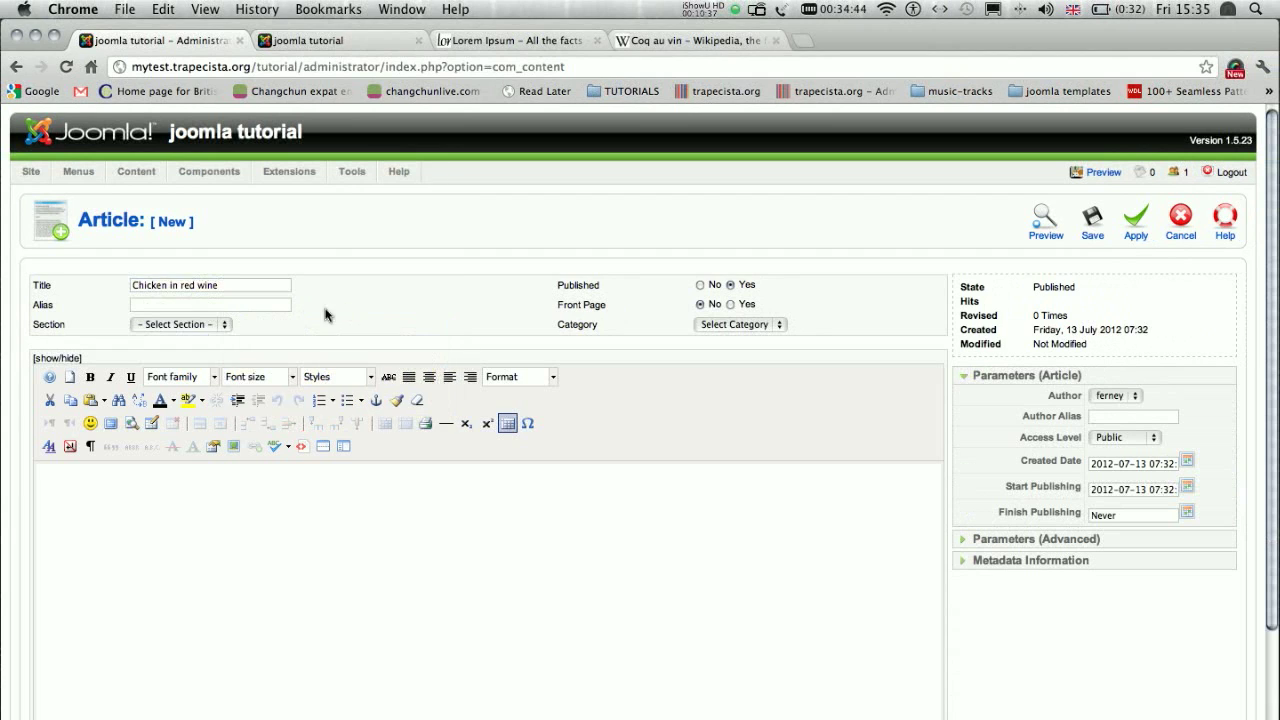
# - Assign the article to the WESTERN FOOD section and the FRENCH CUISINE category
pyautogui.click(220, 328)
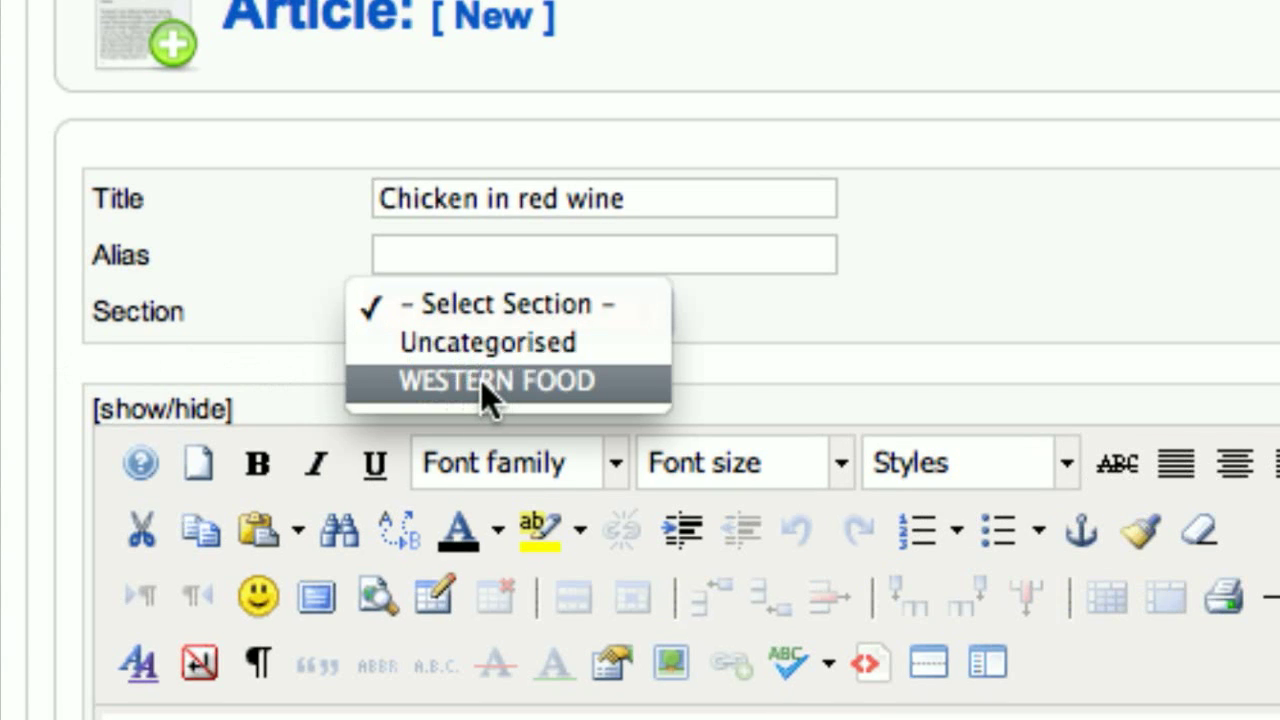
pyautogui.click(481, 380)
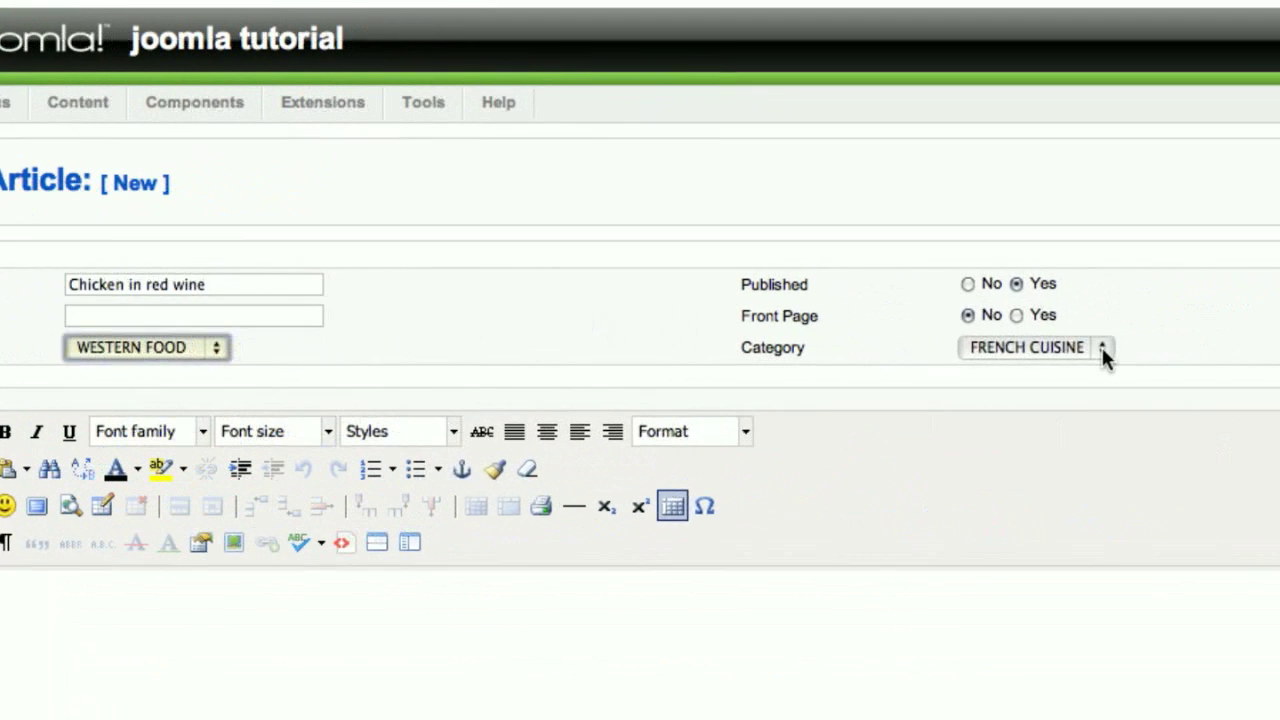
pyautogui.click(1100, 350)
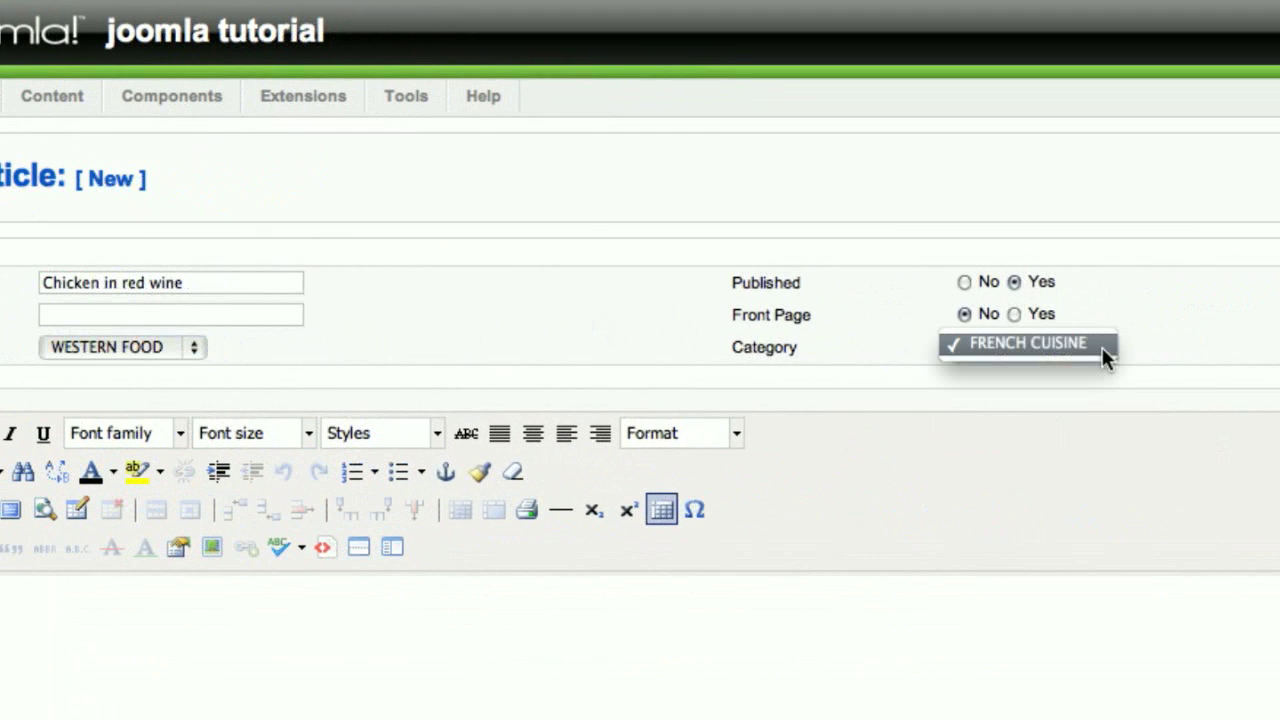
pyautogui.click(1056, 345)
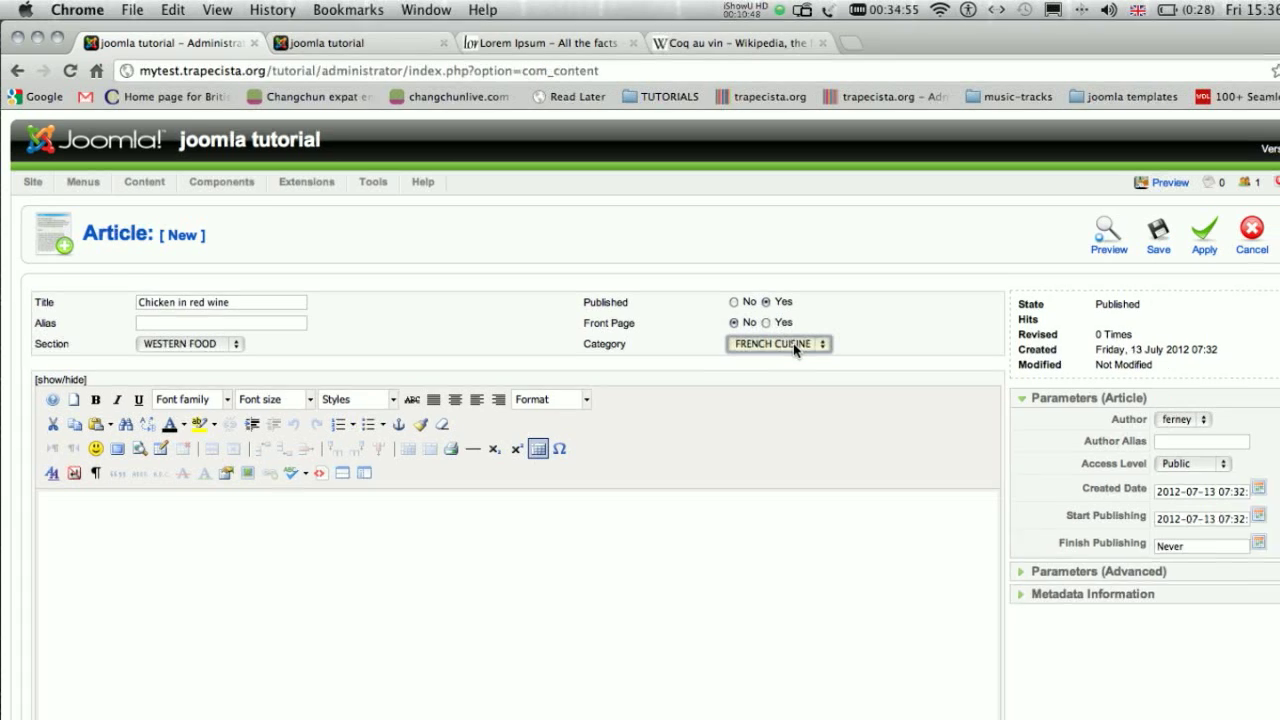
pyautogui.moveTo(191, 326)
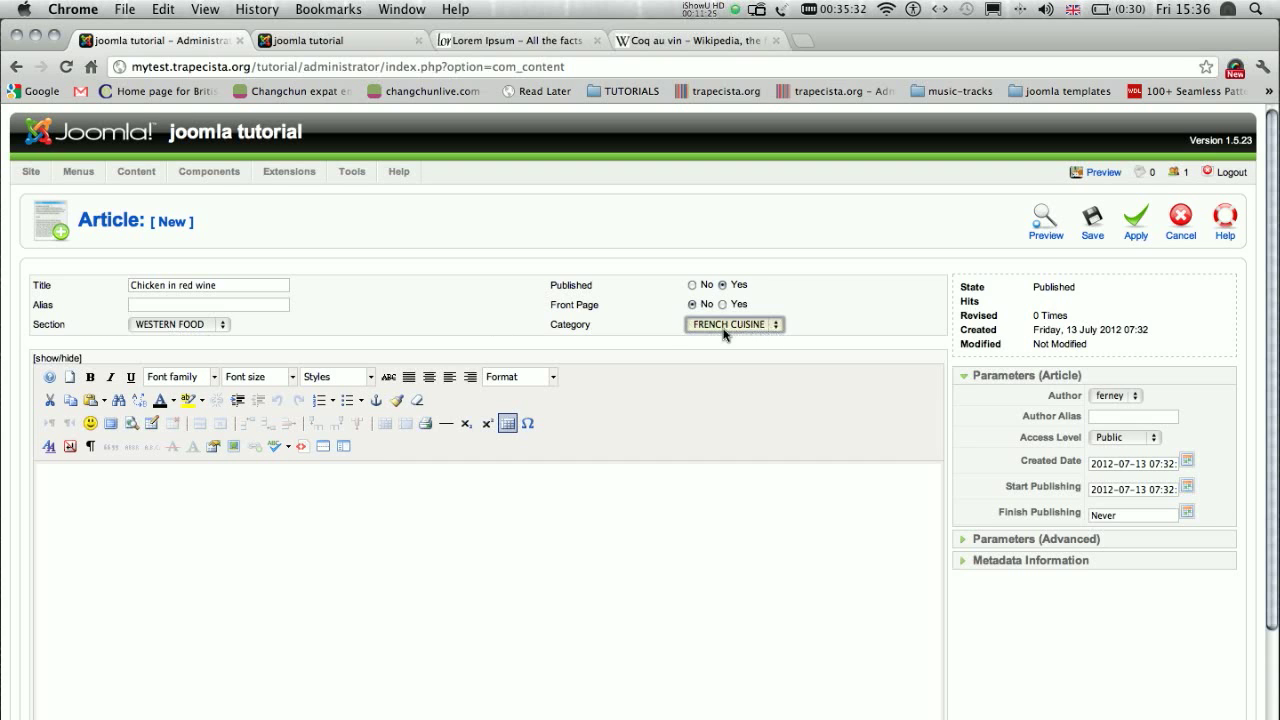
# - Copy the first two Lorem Ipsum paragraphs from the lipsum.com page and insert them as plain text into the article body
pyautogui.scroll(-2, 430, 335)
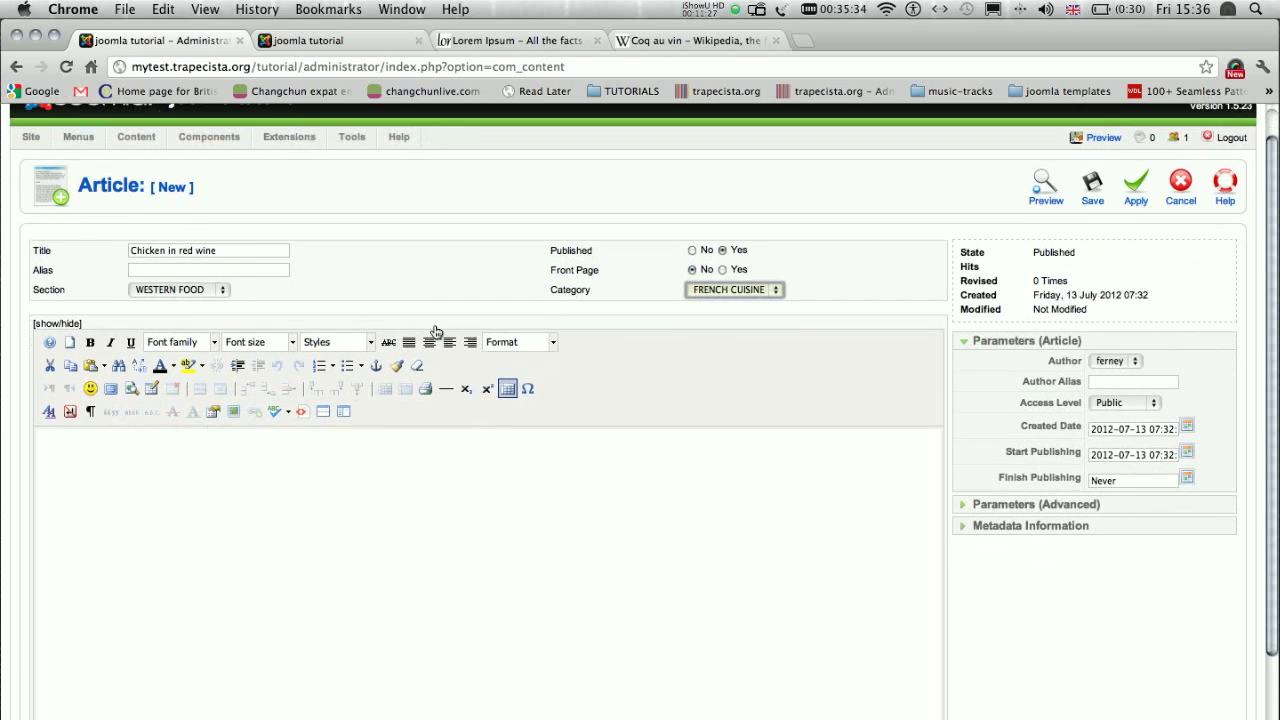
pyautogui.click(425, 425)
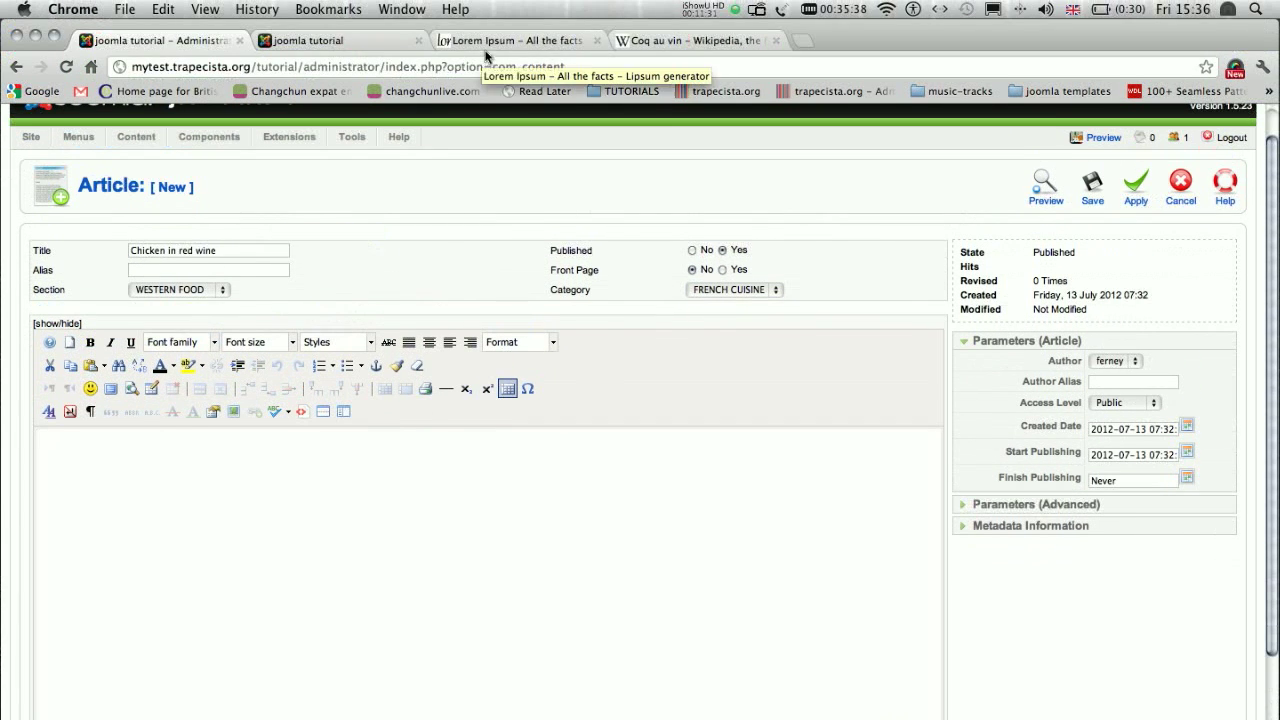
pyautogui.click(505, 40)
pyautogui.moveTo(283, 472); pyautogui.dragTo(587, 553)
pyautogui.press('super+c')
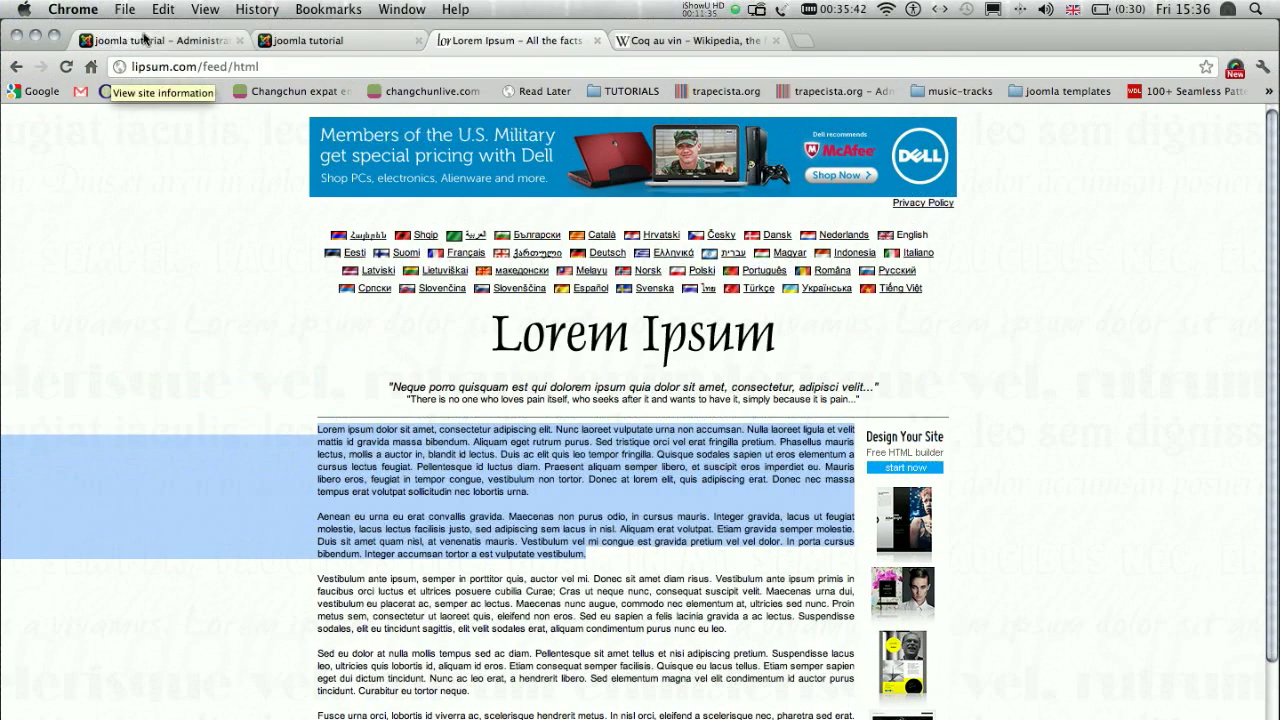
pyautogui.click(146, 42)
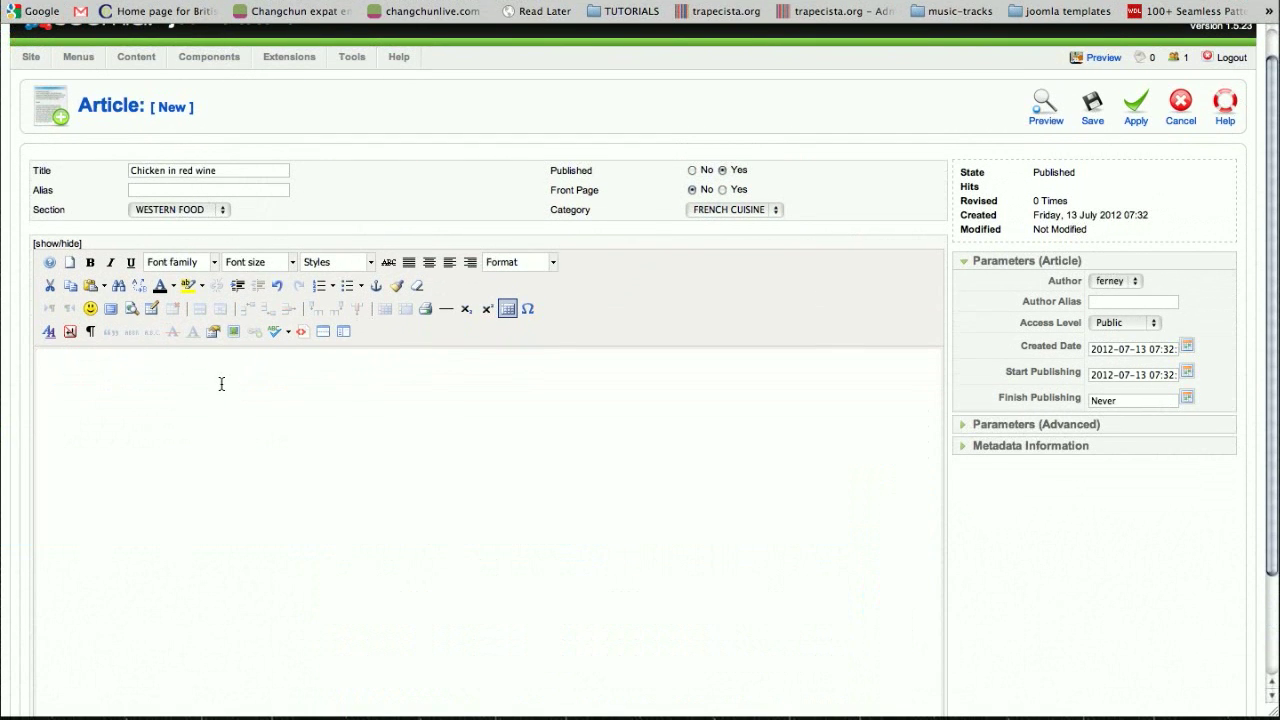
pyautogui.rightClick(222, 384)
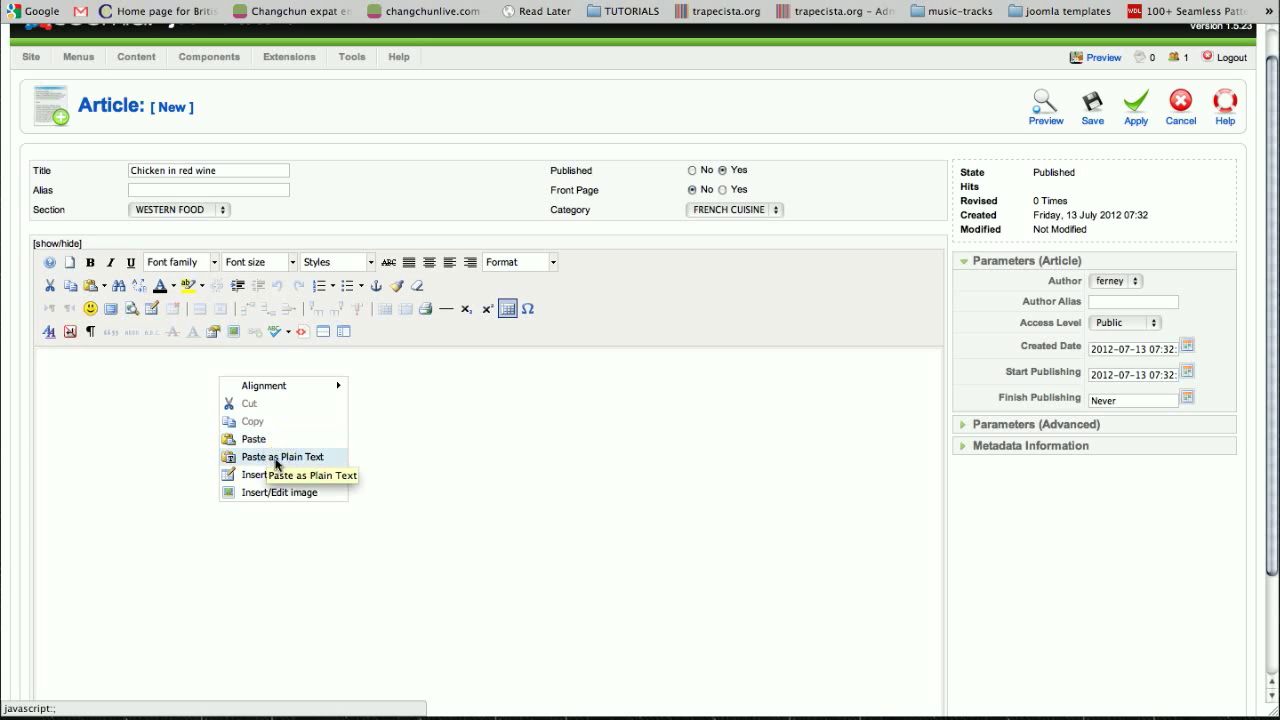
pyautogui.click(103, 366)
pyautogui.rightClick(103, 366)
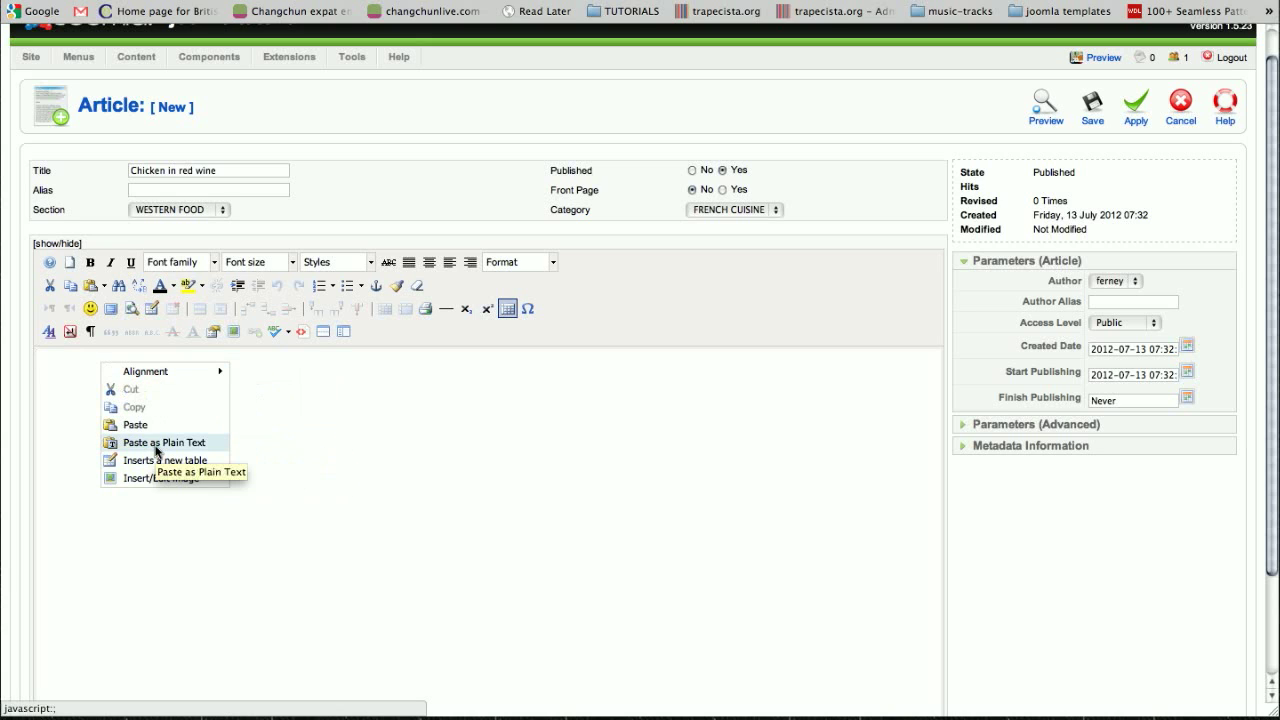
pyautogui.click(156, 443)
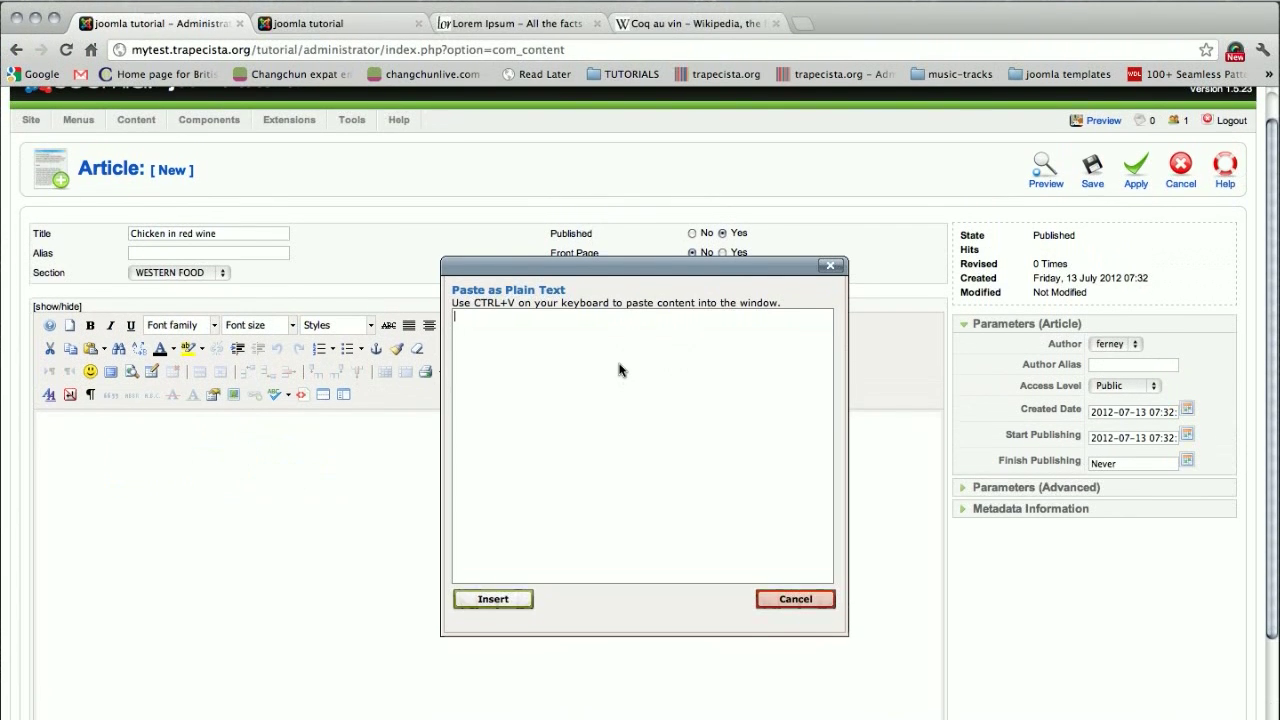
pyautogui.press('super+v')
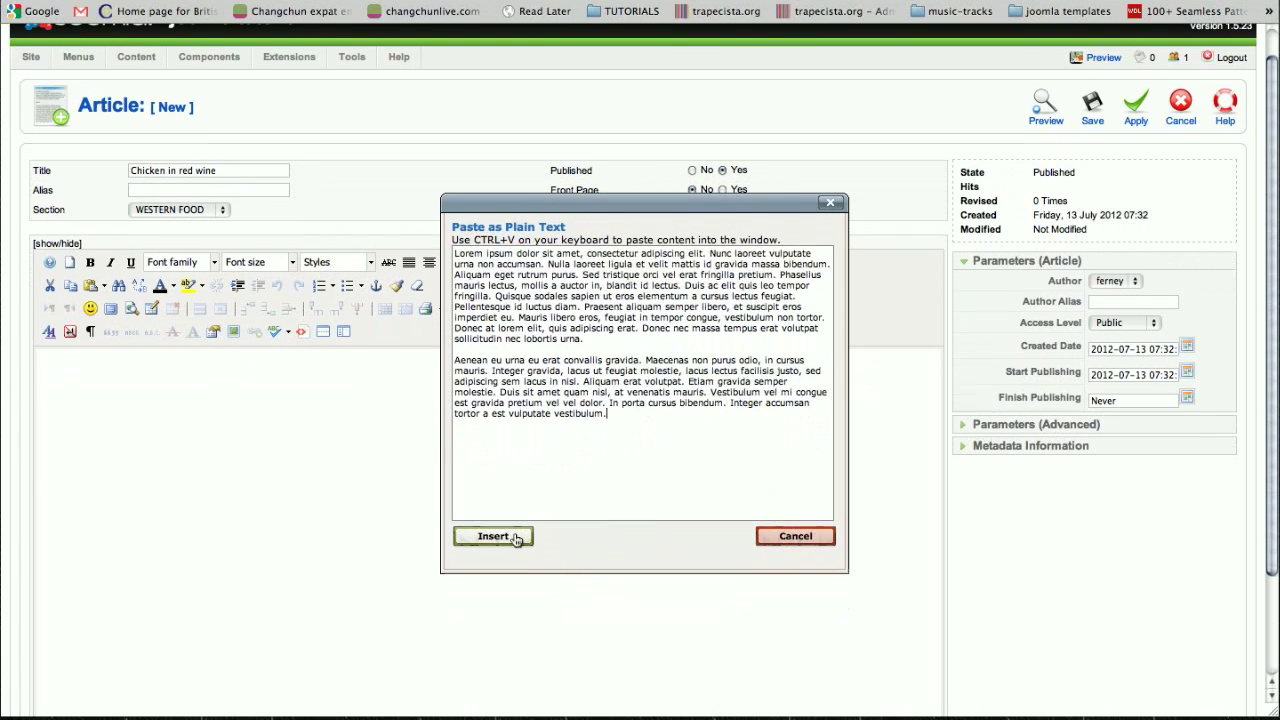
pyautogui.click(493, 536)
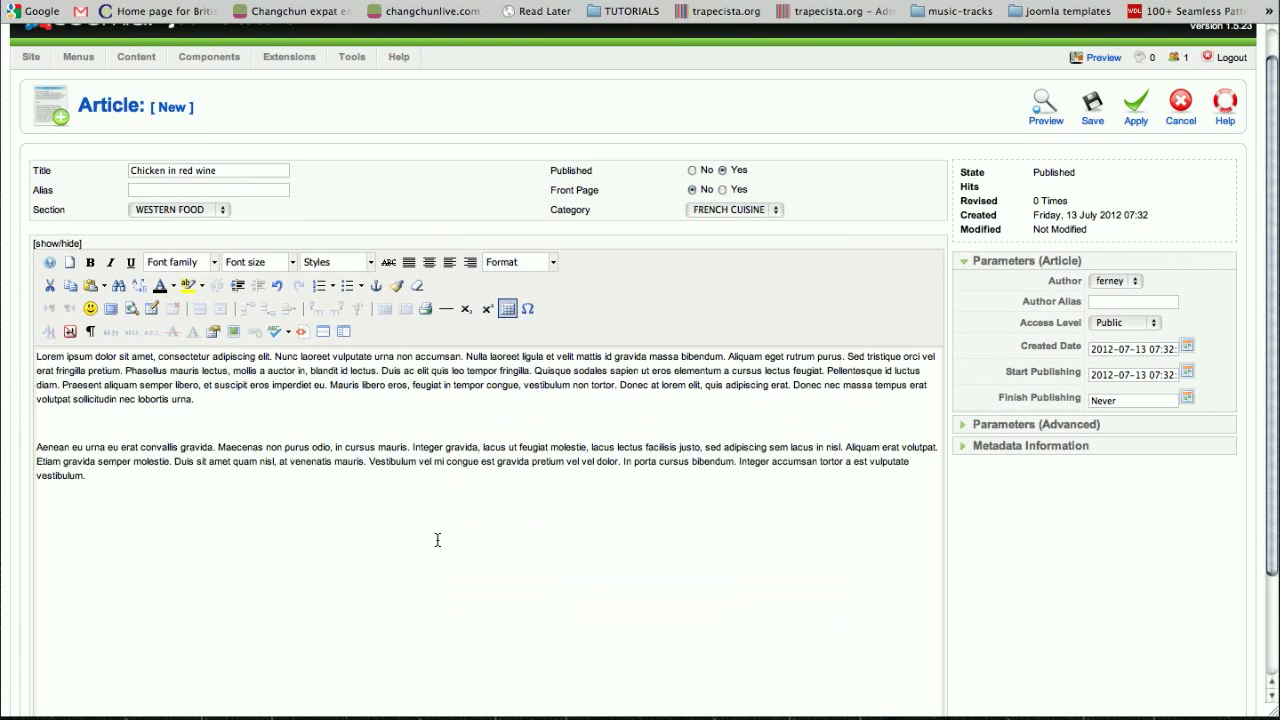
# - Insert Coq_au_vin_rouge.jpeg from the western_food/french_food directory on a new line above the article's first paragraph
pyautogui.click(37, 358)
pyautogui.press('Return')
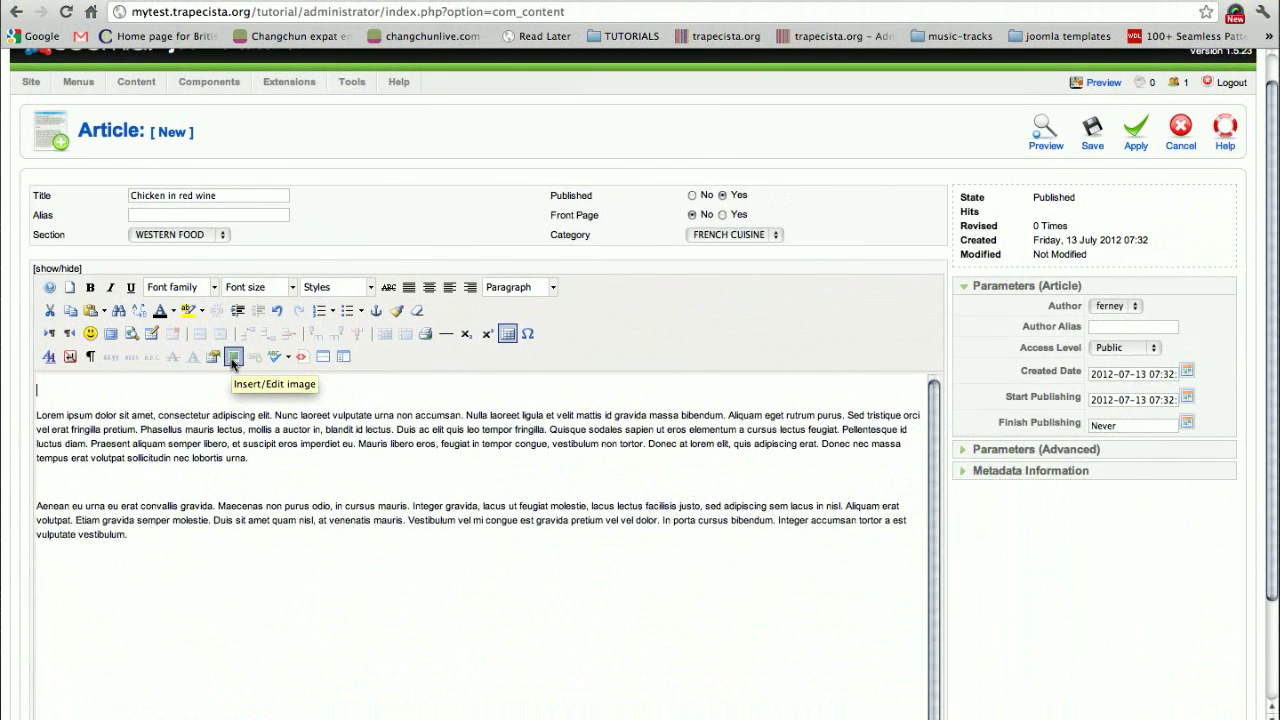
pyautogui.click(231, 359)
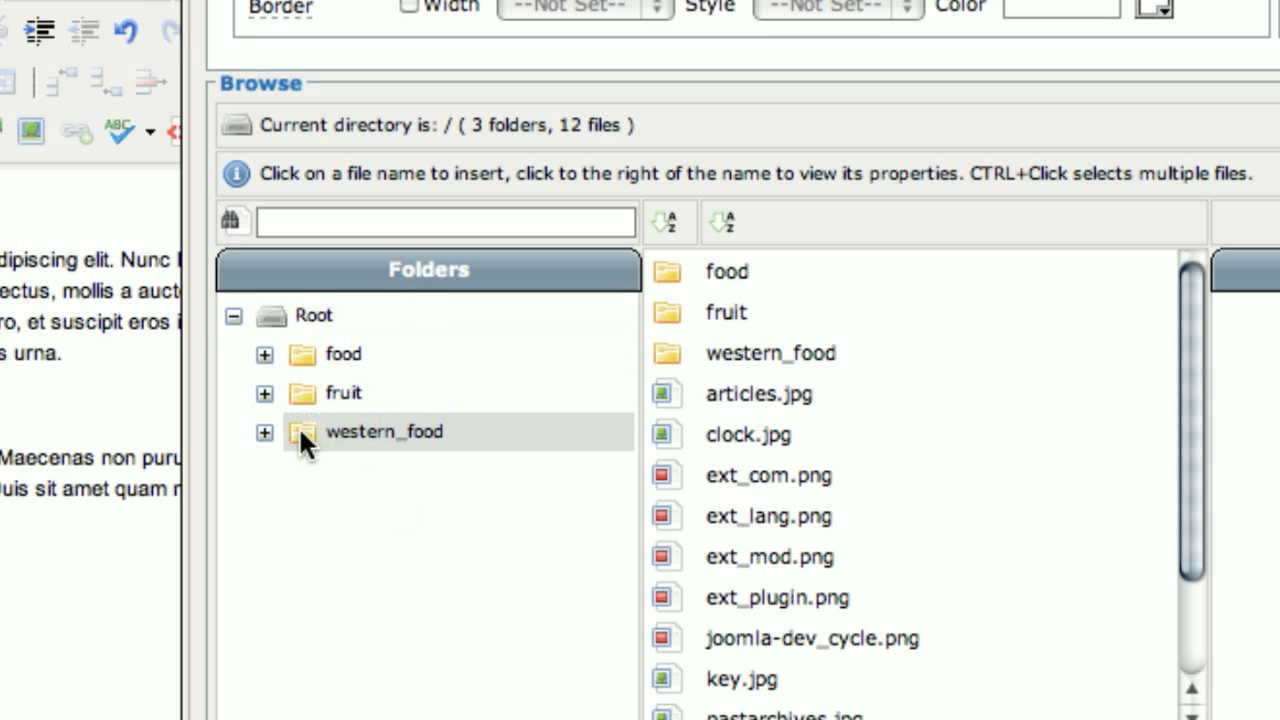
pyautogui.click(265, 434)
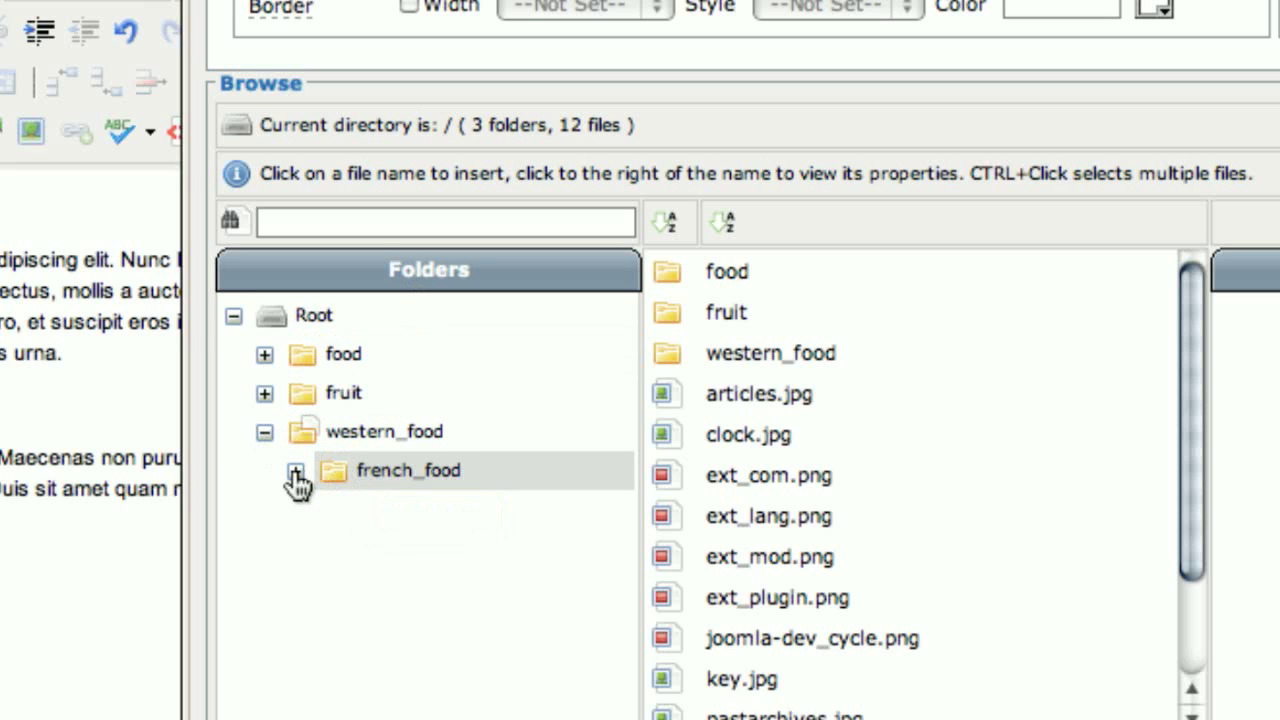
pyautogui.click(296, 472)
pyautogui.click(386, 482)
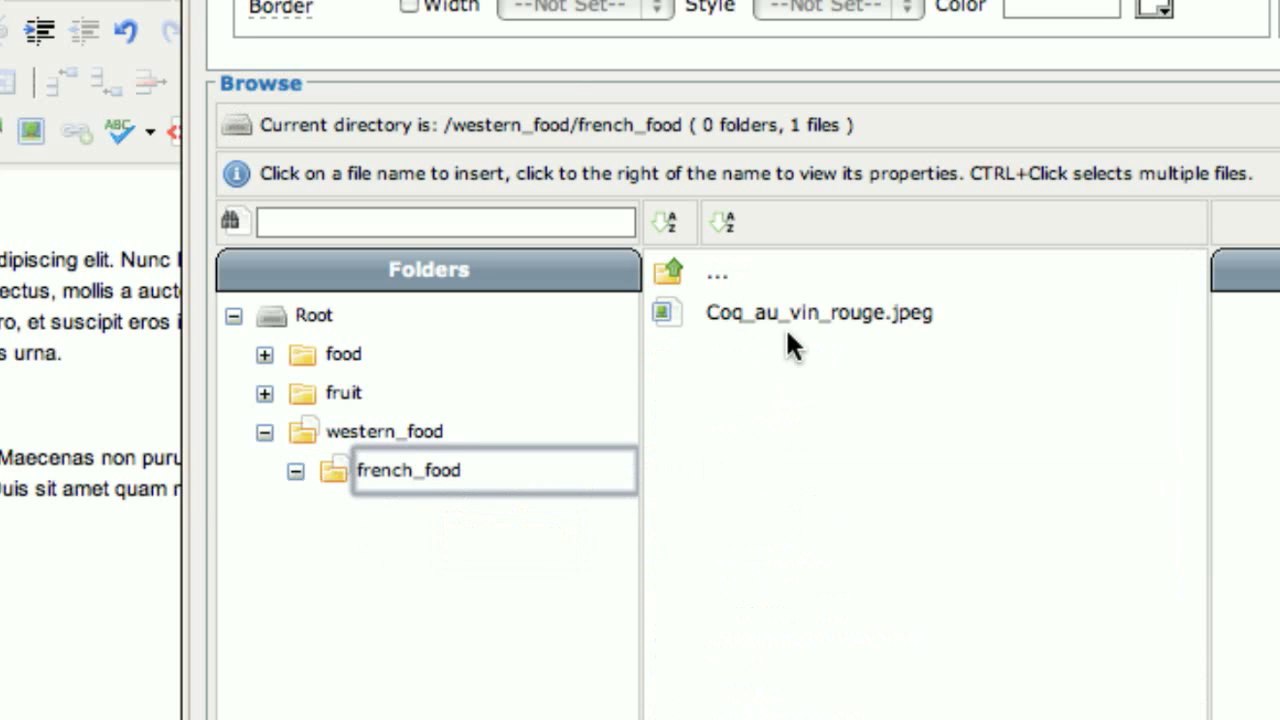
pyautogui.click(797, 323)
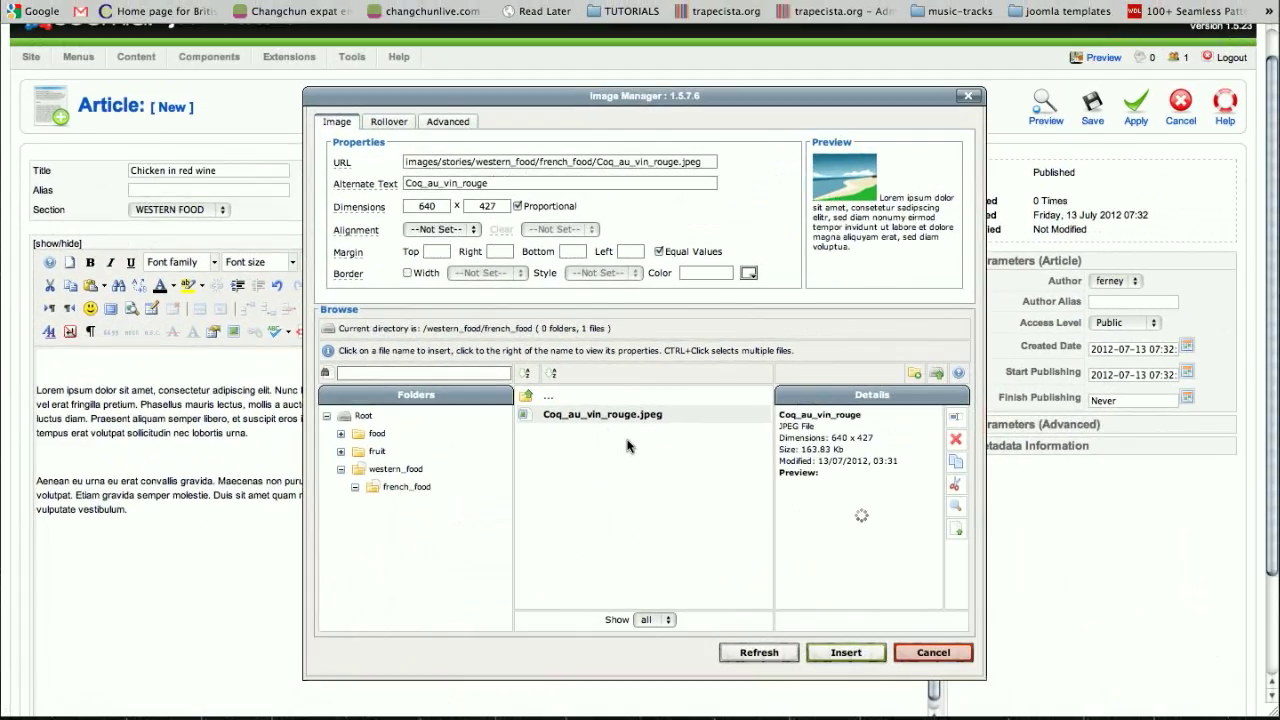
pyautogui.scroll(-3, 655, 440)
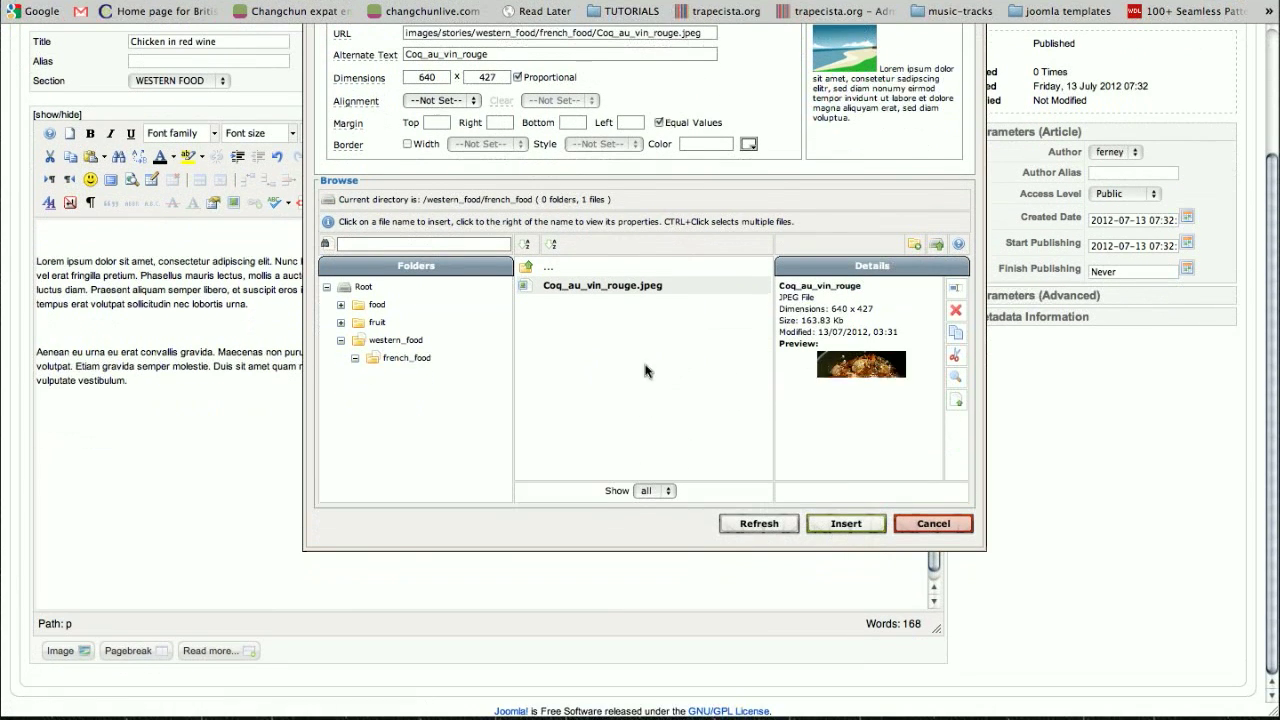
pyautogui.click(846, 524)
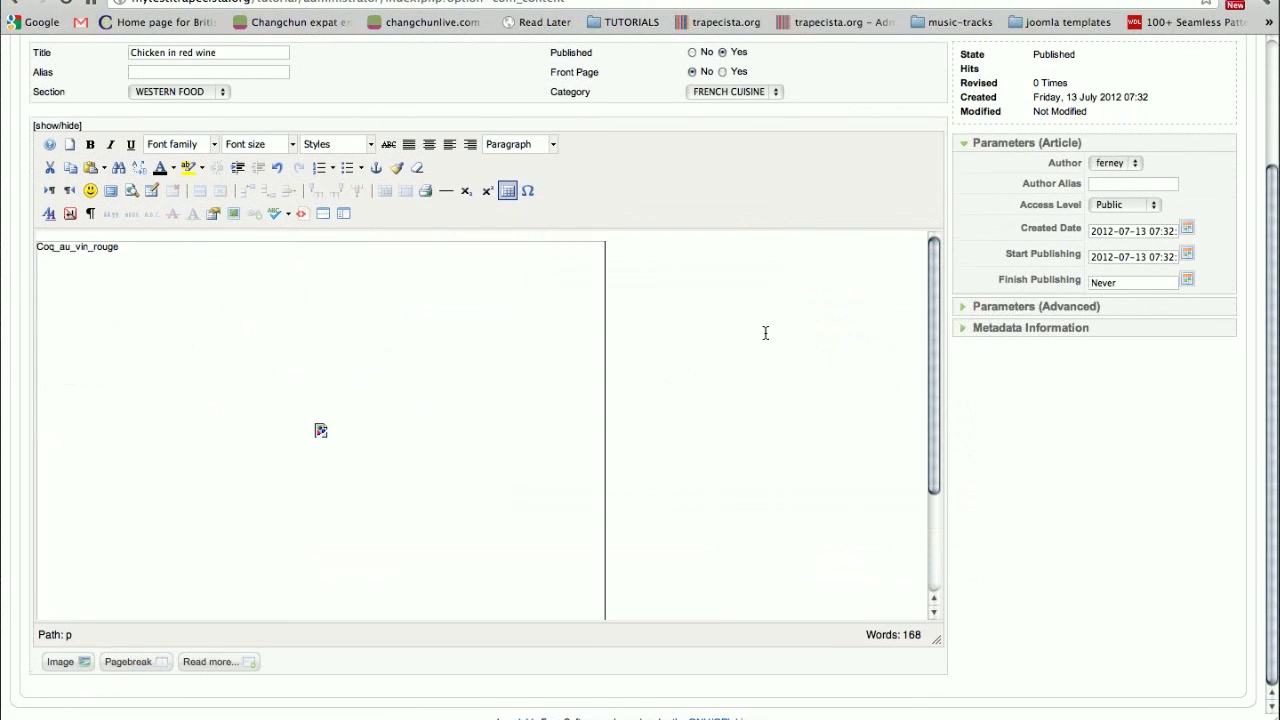
# - Examine how the inserted image and the two paragraphs are laid out in the article body
pyautogui.scroll(-3, 763, 358)
pyautogui.scroll(6, 763, 358)
pyautogui.scroll(-2, 763, 358)
pyautogui.scroll(-3, 755, 375)
pyautogui.scroll(5, 749, 383)
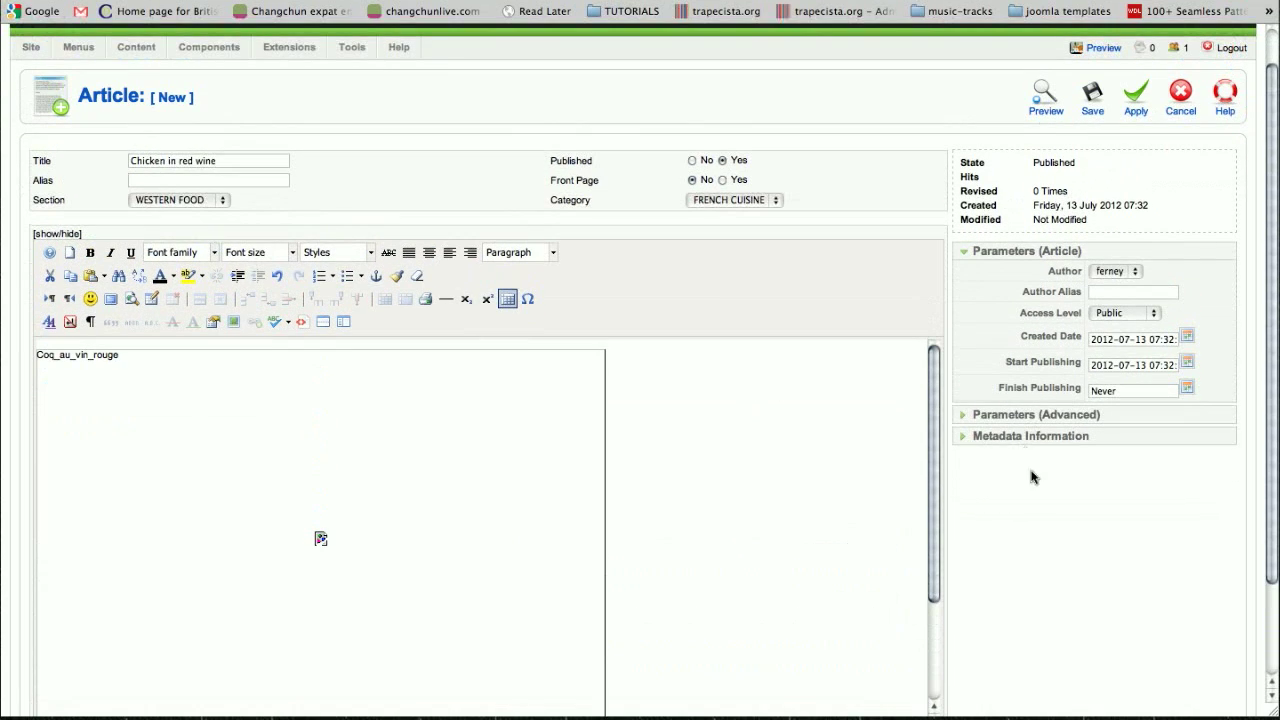
pyautogui.moveTo(931, 434)
pyautogui.mouseDown()
pyautogui.moveTo(937, 517)
pyautogui.moveTo(909, 443)
pyautogui.moveTo(932, 423)
pyautogui.mouseUp()
pyautogui.scroll(-3, 1065, 510)
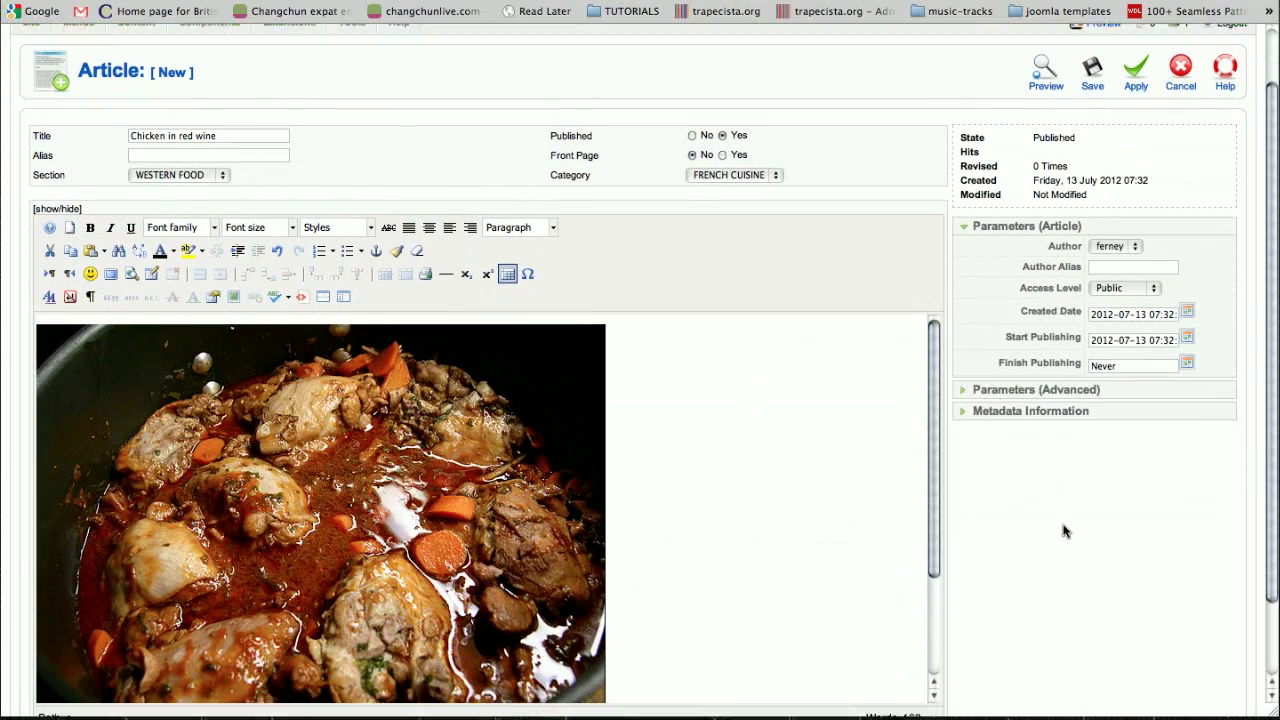
pyautogui.scroll(-5, 938, 428)
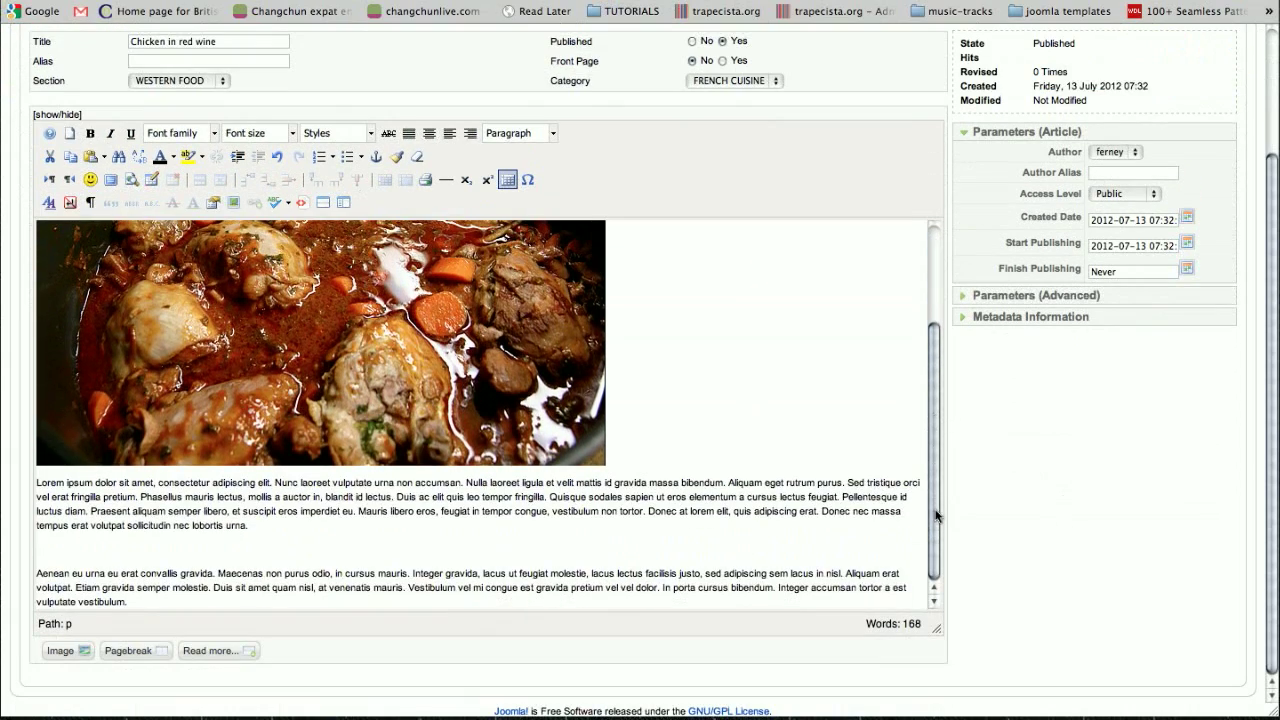
pyautogui.moveTo(938, 521)
pyautogui.mouseDown()
pyautogui.moveTo(937, 366)
pyautogui.moveTo(944, 526)
pyautogui.mouseUp()
# - Save and close the article, and enable Front Page display for it in the article list
pyautogui.scroll(5, 1160, 420)
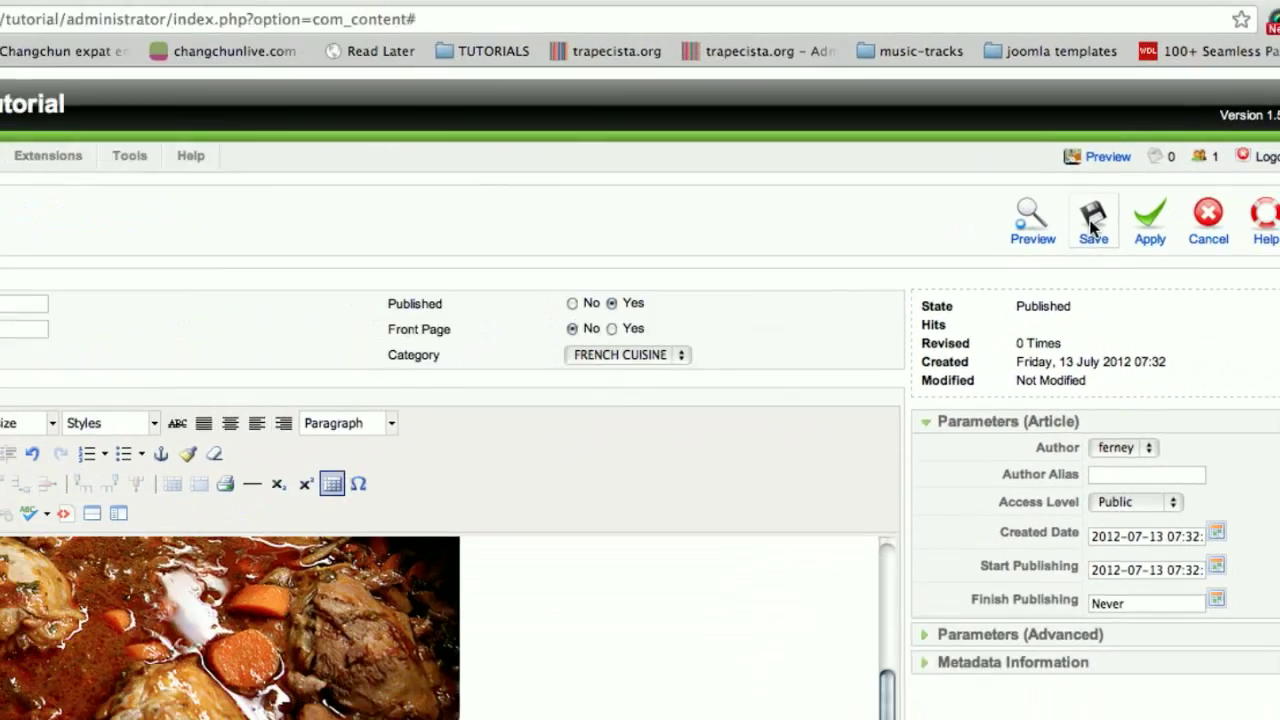
pyautogui.click(1093, 225)
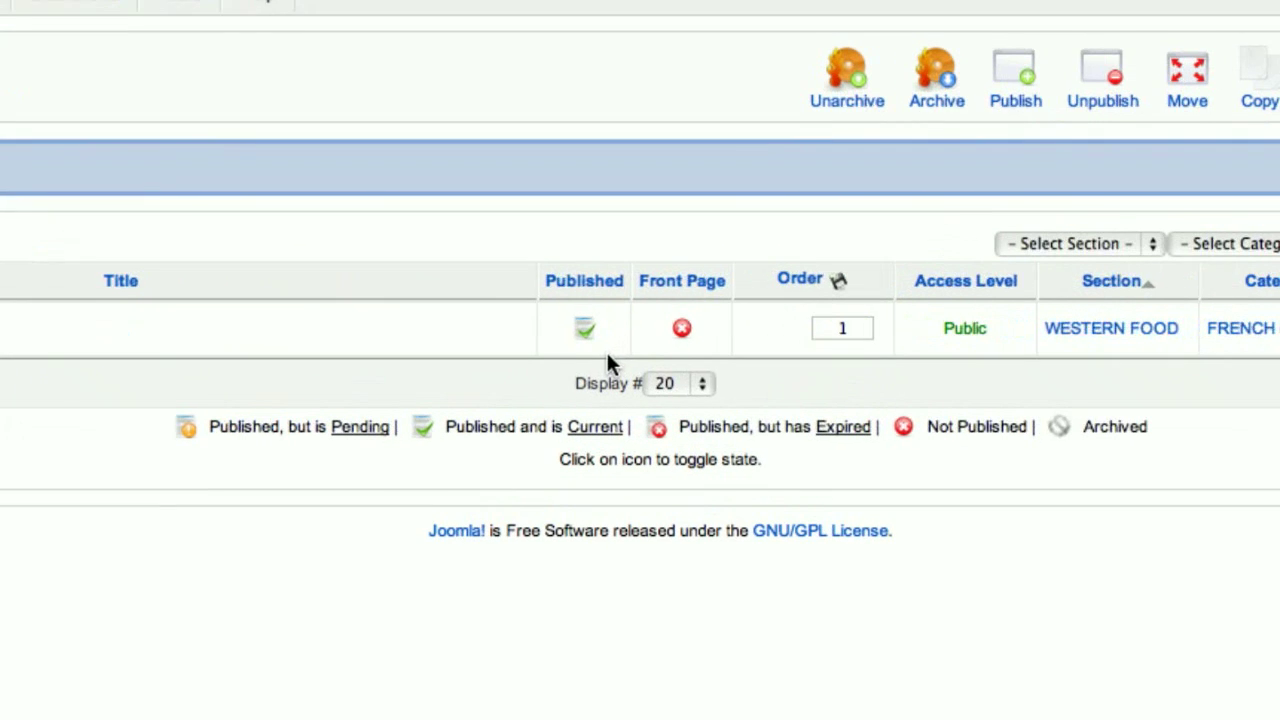
pyautogui.click(683, 349)
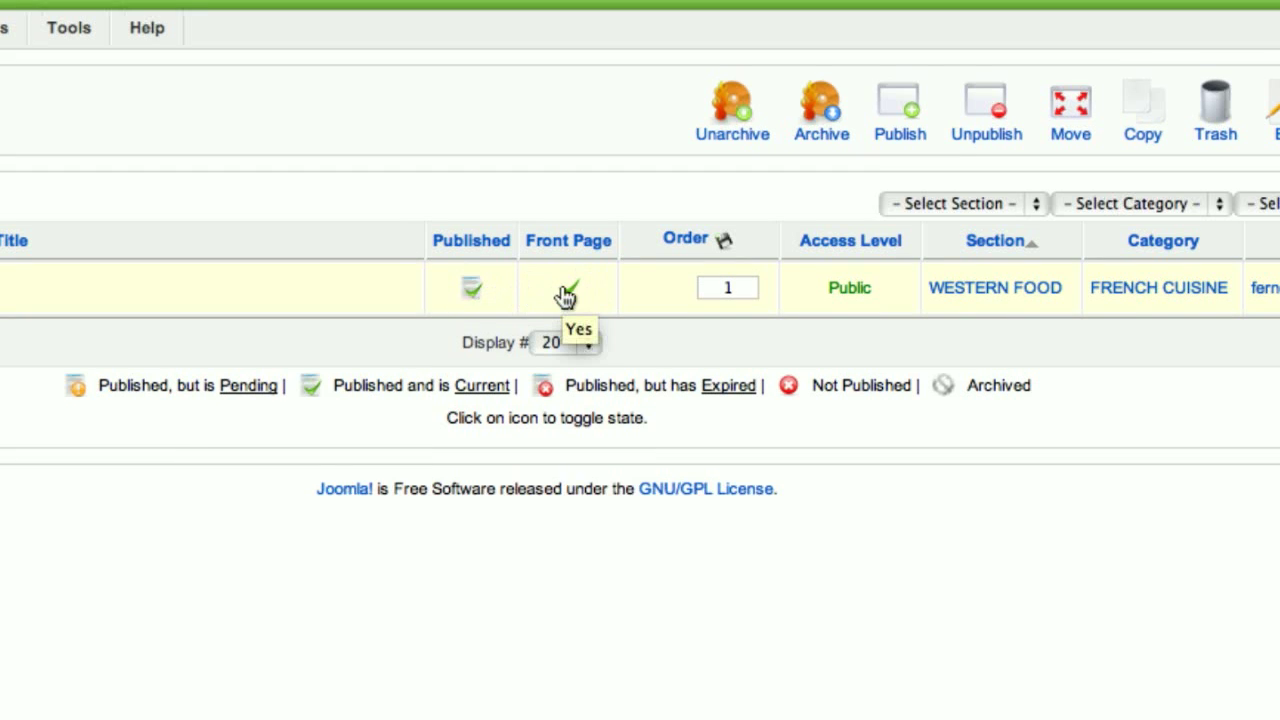
pyautogui.moveTo(467, 295)
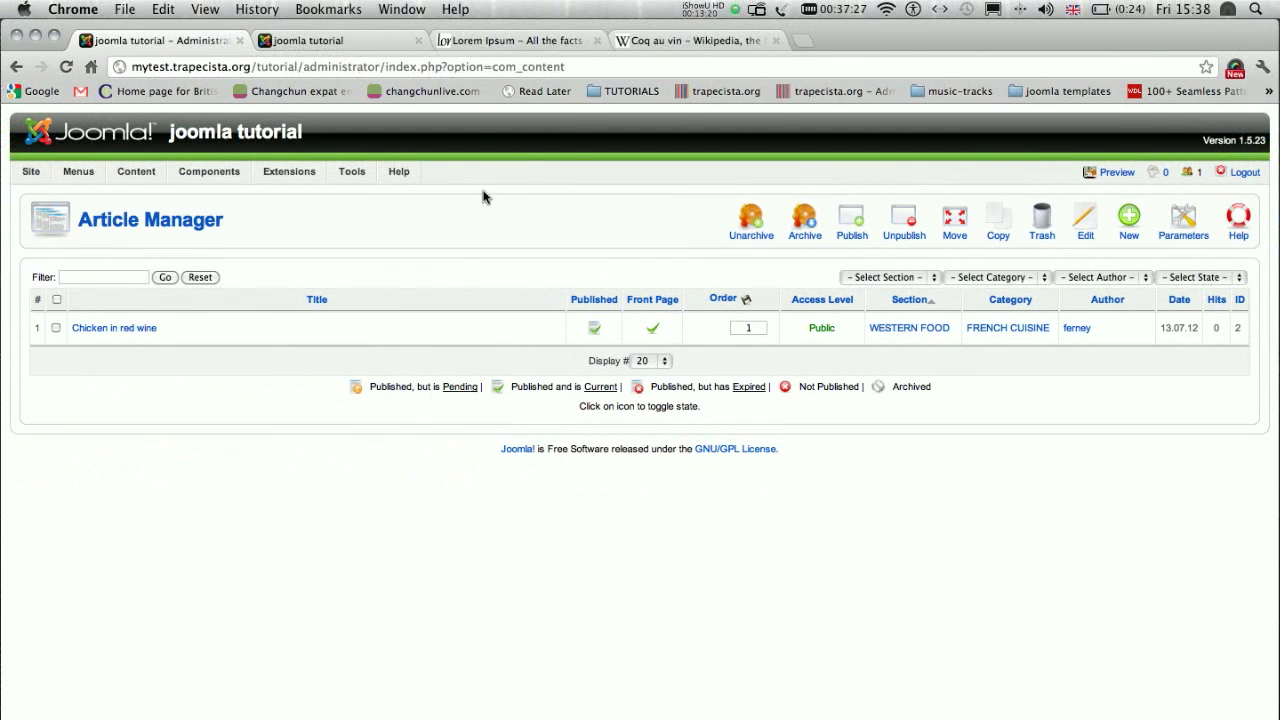
# - Switch to the public joomla tutorial site, reload it, and examine the home page's article image and text
pyautogui.click(321, 45)
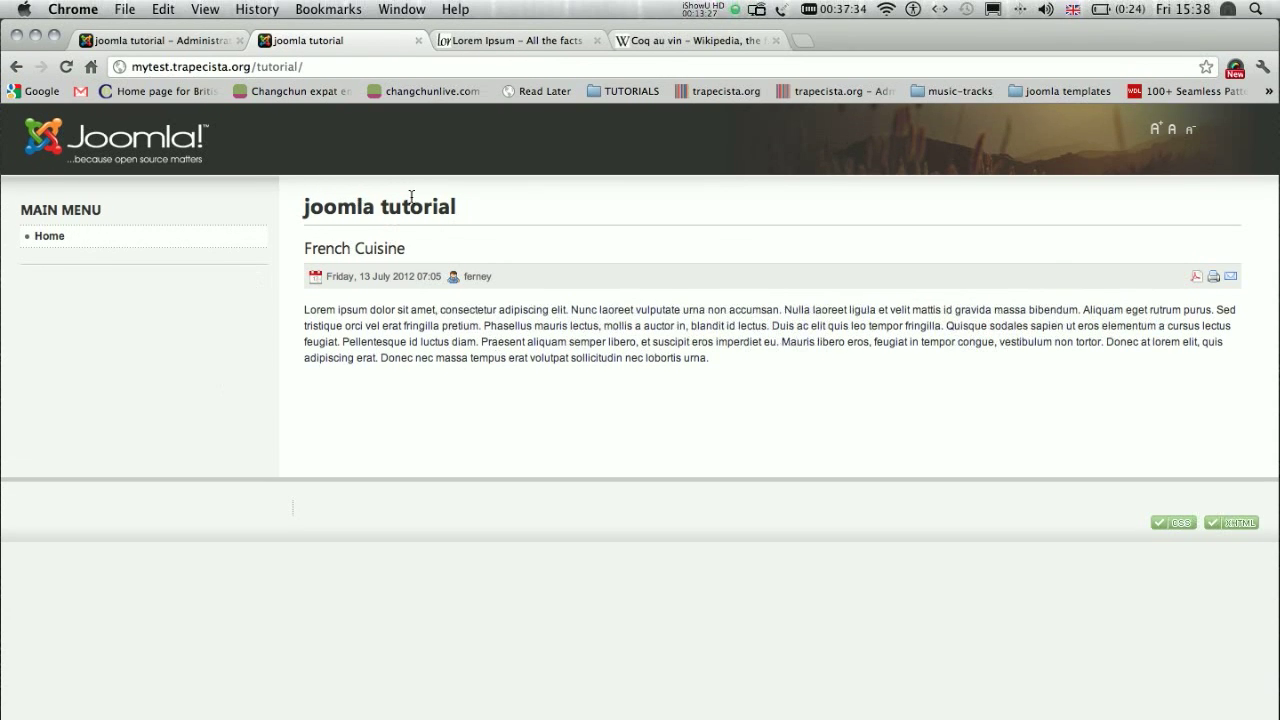
pyautogui.moveTo(760, 362); pyautogui.dragTo(321, 303)
pyautogui.click(644, 254)
pyautogui.press('super+r')
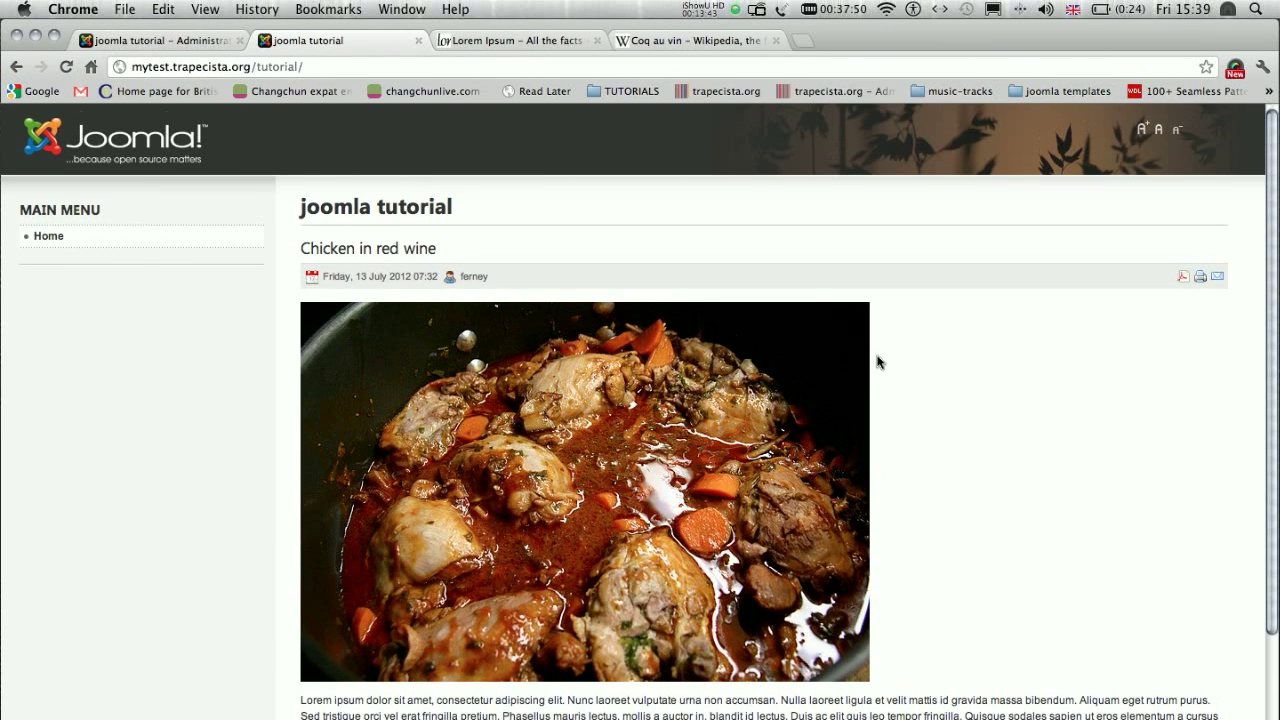
pyautogui.scroll(-3, 878, 346)
pyautogui.scroll(3, 878, 362)
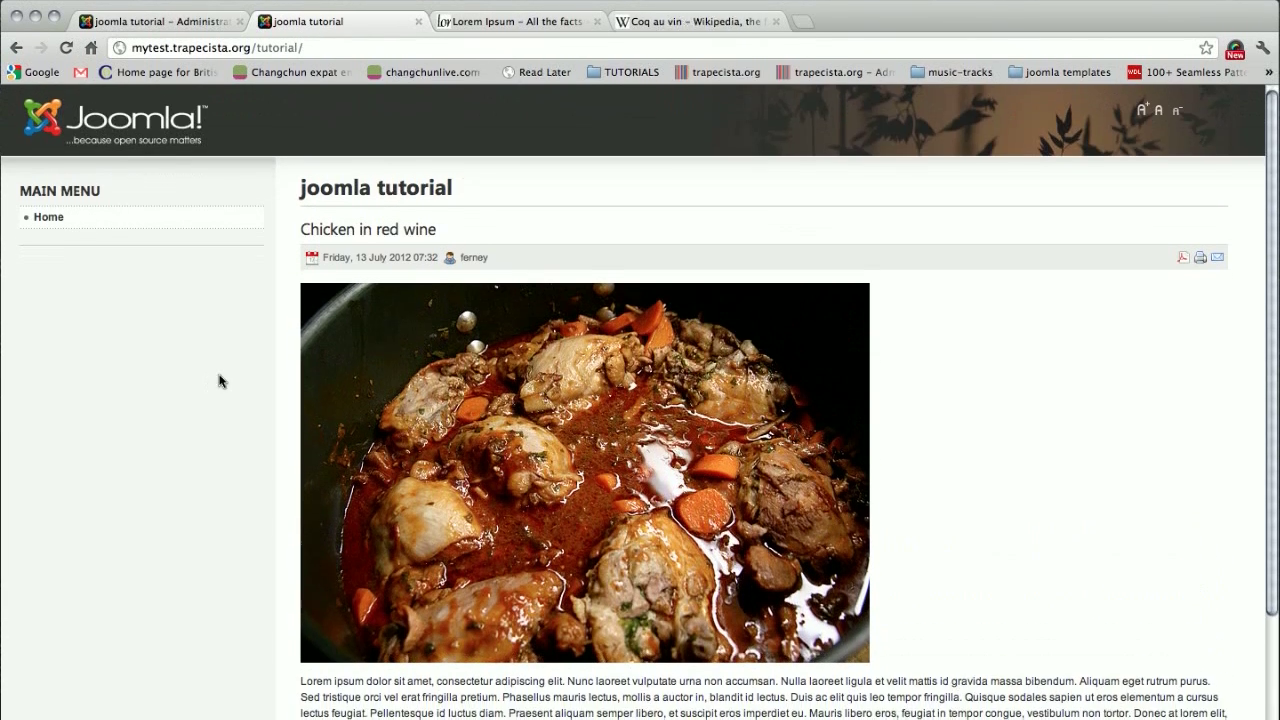